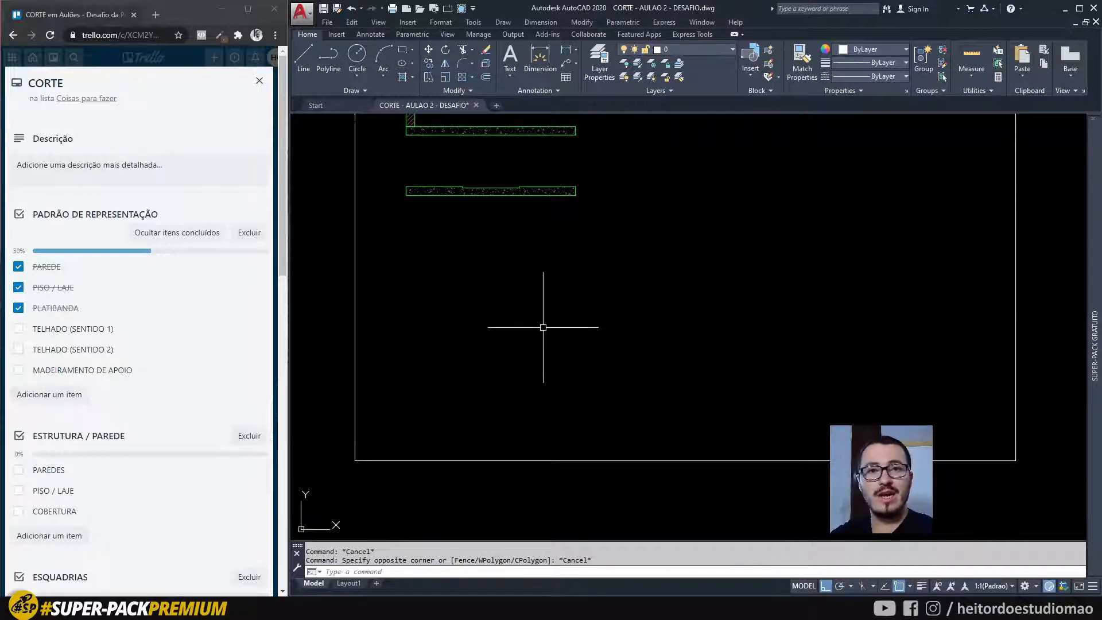
Start a polyline below the floor slab section with a 0.39 horizontal lower side and a 0.1 vertical side going up
{"action": "scroll", "coordinate": [494, 308], "scroll_direction": "up", "scroll_amount": 4}
{"action": "type", "text": "pl"}
{"action": "key", "text": "space"}
{"action": "middle_click_drag", "start_coordinate": [379, 304], "coordinate": [410, 336]}
{"action": "left_click", "coordinate": [366, 360]}
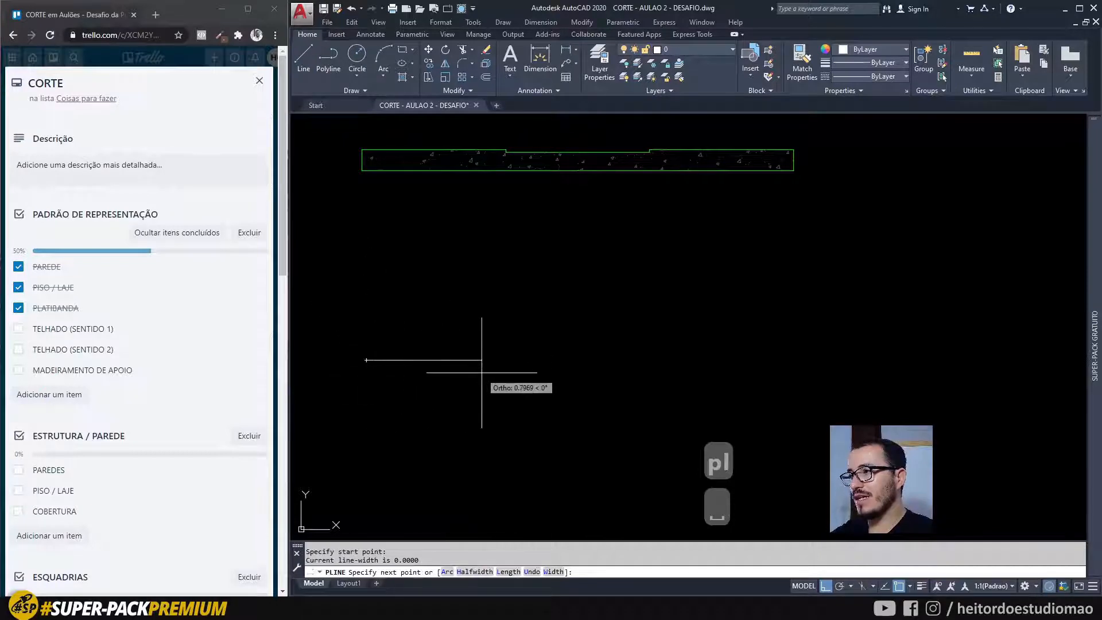
{"action": "type", "text": ".3"}
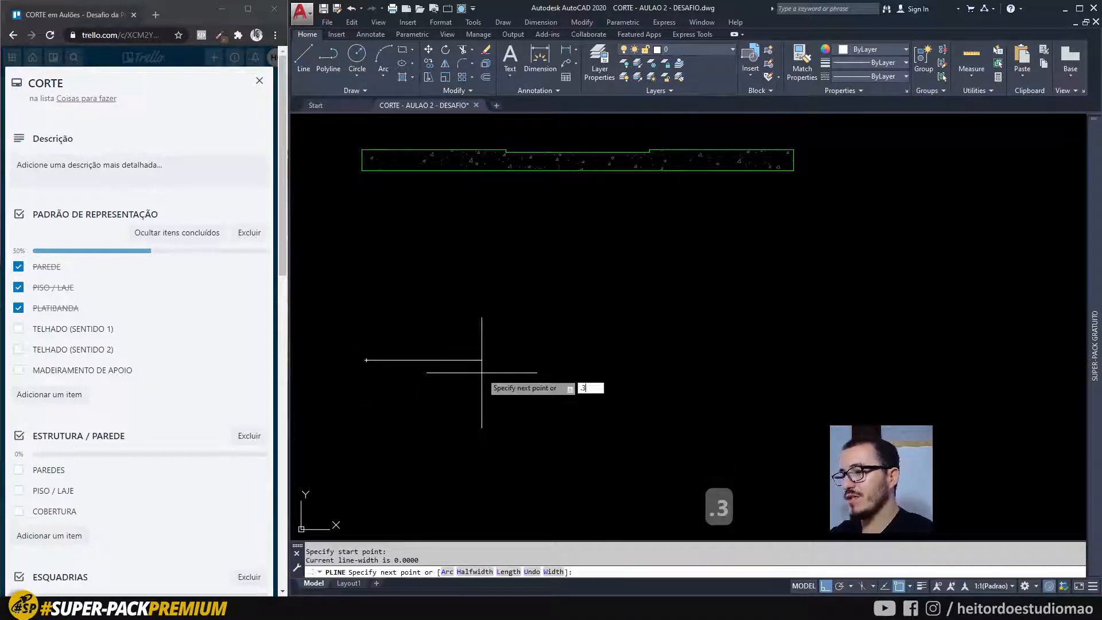
{"action": "type", "text": "9"}
{"action": "key", "text": "Return"}
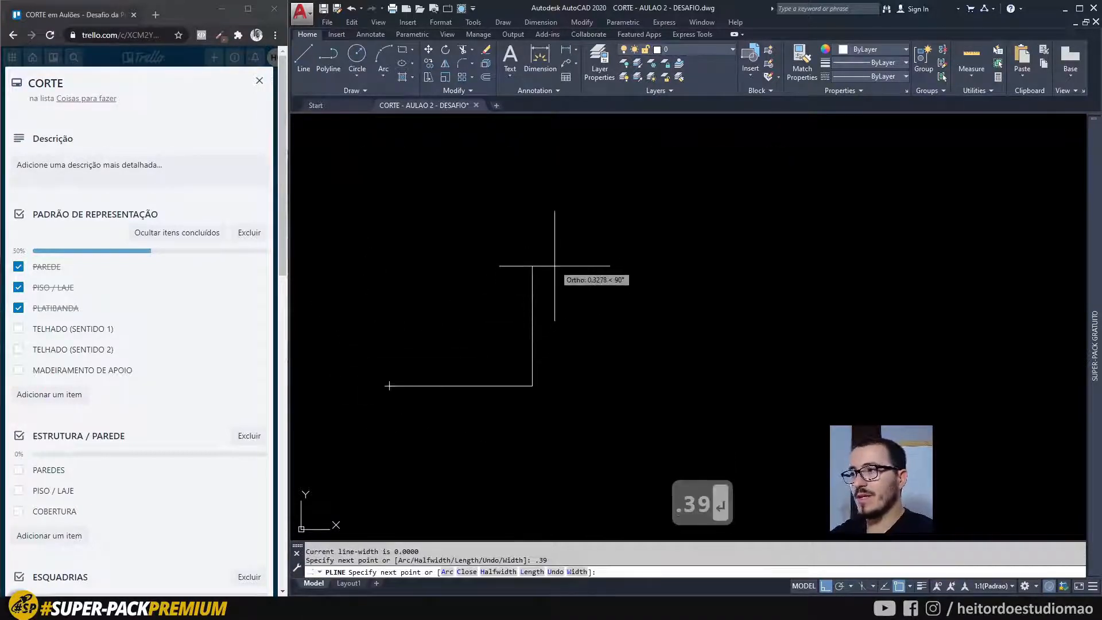
{"action": "middle_click_drag", "start_coordinate": [586, 303], "coordinate": [513, 246]}
{"action": "type", "text": ".1"}
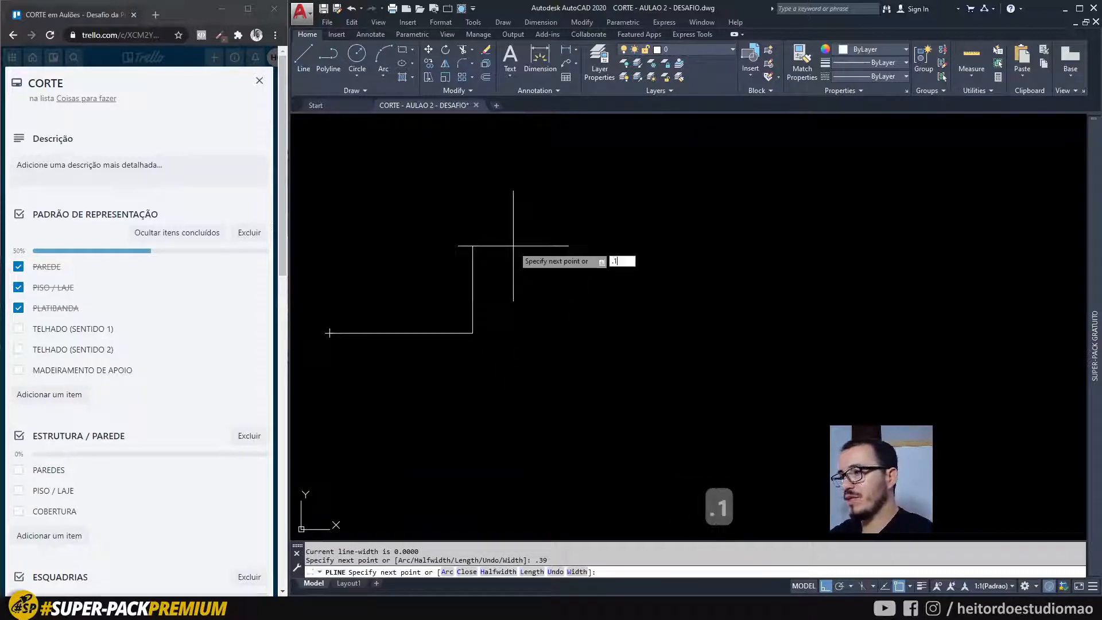
{"action": "key", "text": "space"}
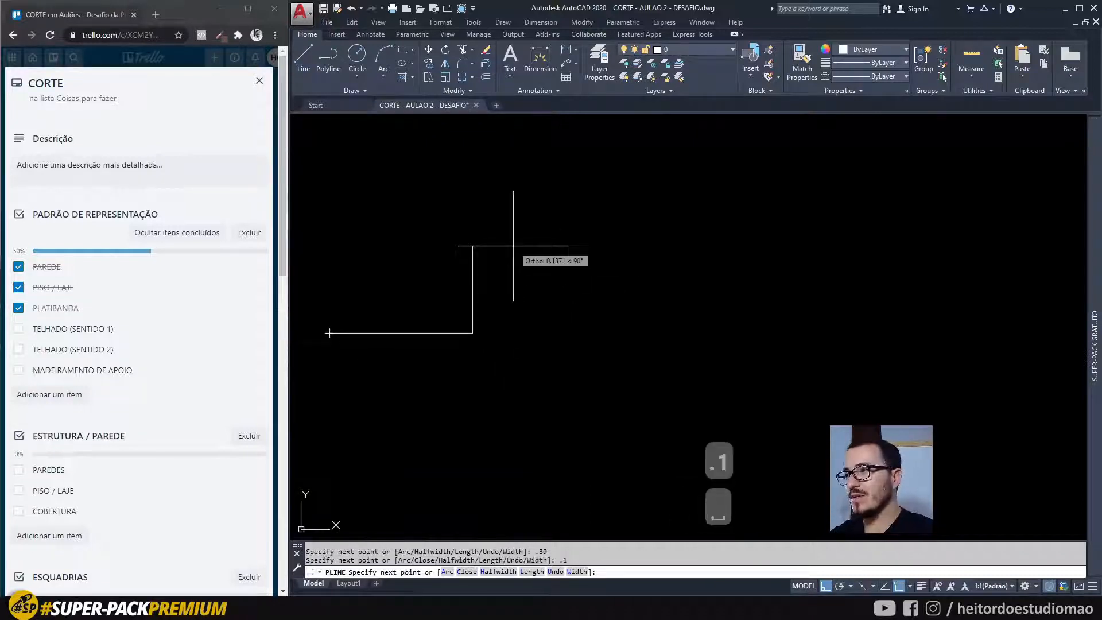
Add the 0.39 upper side running back above the start point and close the polyline into a rectangle
{"action": "middle_click_drag", "start_coordinate": [315, 284], "coordinate": [408, 292]}
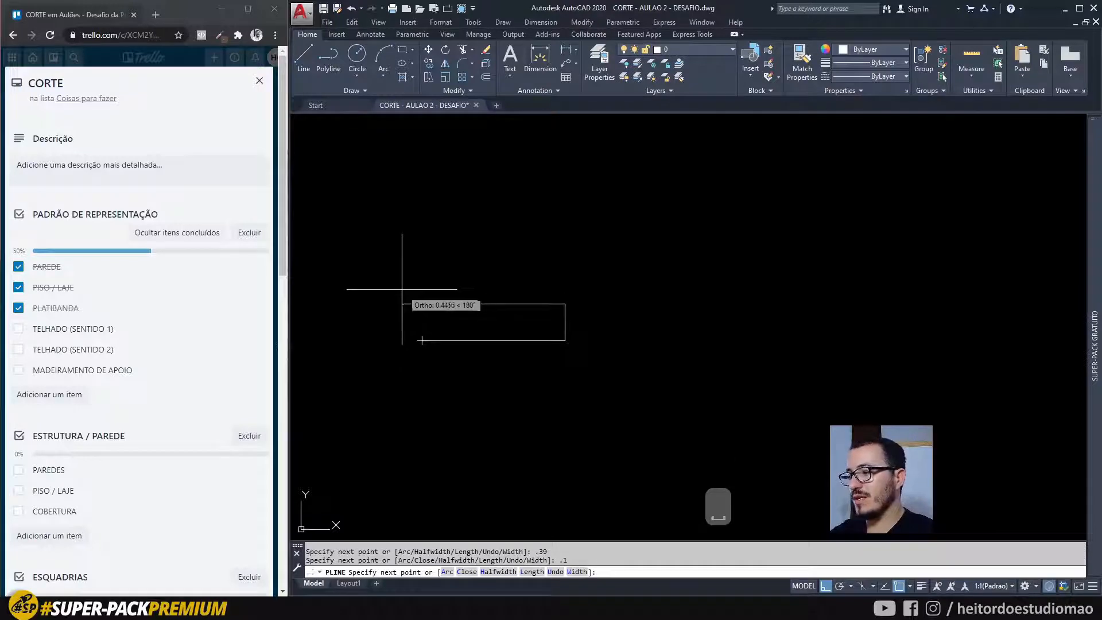
{"action": "type", "text": ".39"}
{"action": "key", "text": "space"}
{"action": "scroll", "coordinate": [414, 304], "scroll_direction": "up", "scroll_amount": 3}
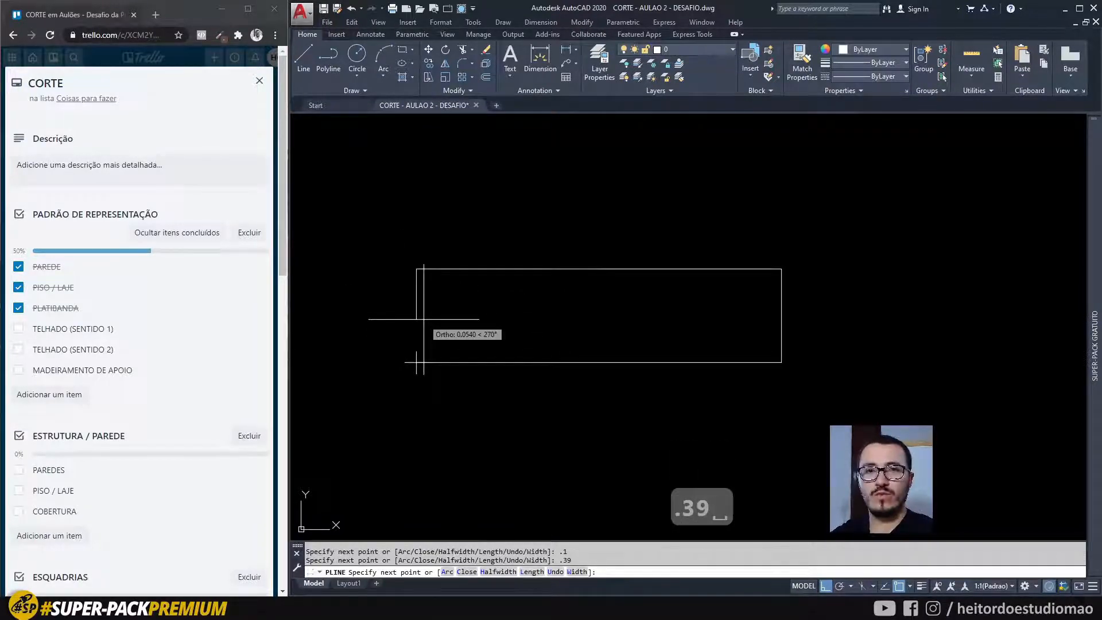
{"action": "type", "text": "c"}
{"action": "key", "text": "space"}
{"action": "left_click", "coordinate": [446, 366]}
{"action": "left_click", "coordinate": [434, 347]}
{"action": "scroll", "coordinate": [435, 347], "scroll_direction": "down", "scroll_amount": 2}
{"action": "scroll", "coordinate": [494, 324], "scroll_direction": "up", "scroll_amount": 2}
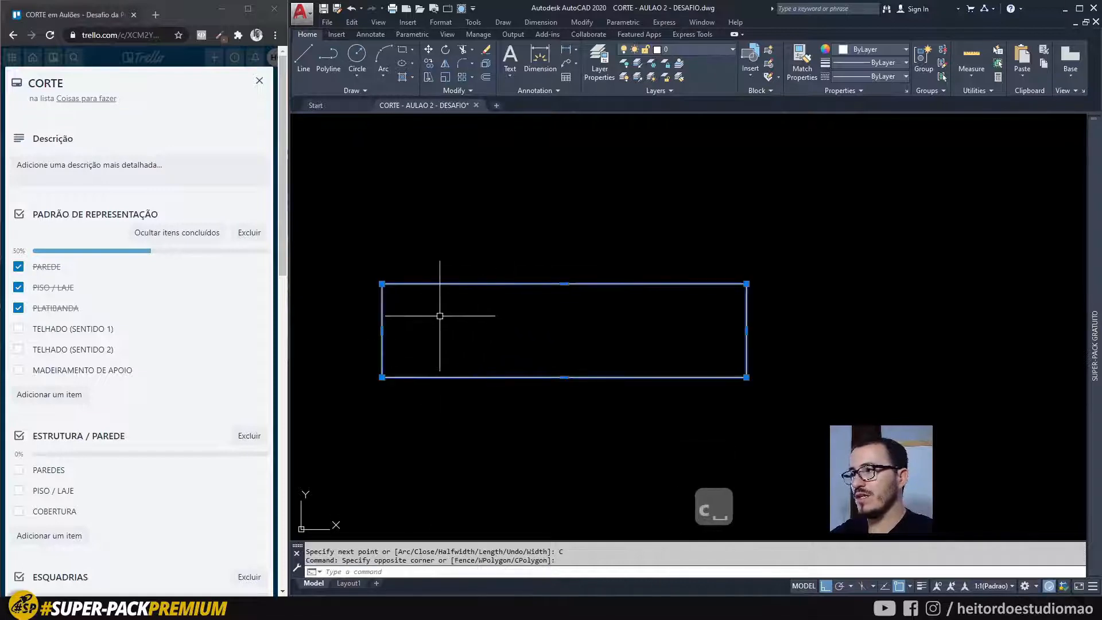
{"action": "key", "text": "Escape"}
Stretch the rectangle's upper-left corner straight down by 0.03 so the upper edge slopes
{"action": "left_click", "coordinate": [400, 310]}
{"action": "left_click", "coordinate": [422, 308]}
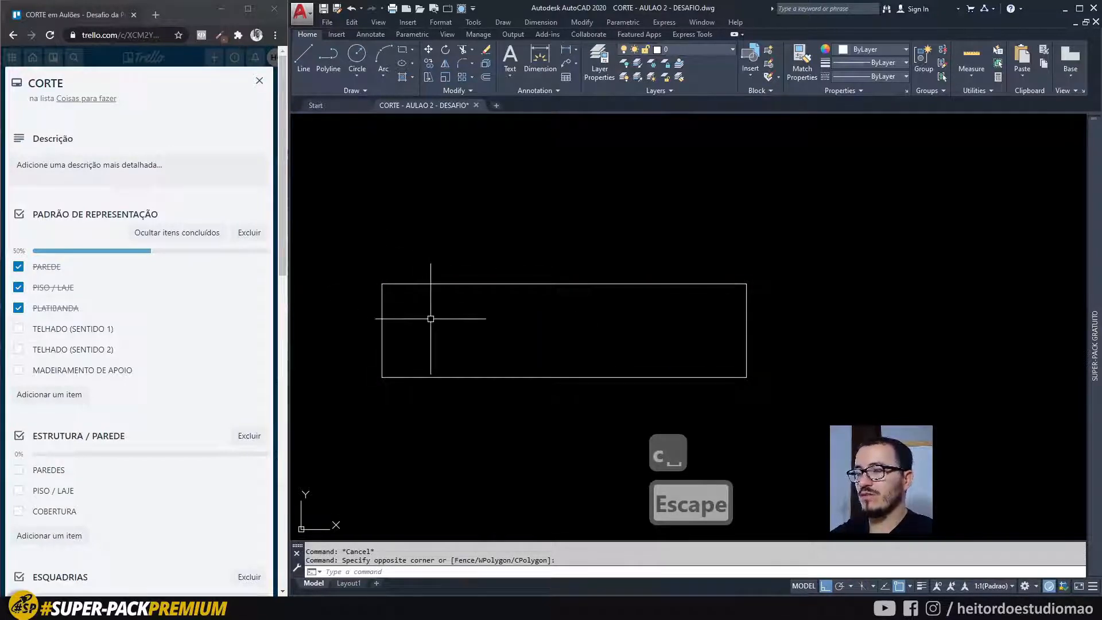
{"action": "left_click", "coordinate": [400, 308]}
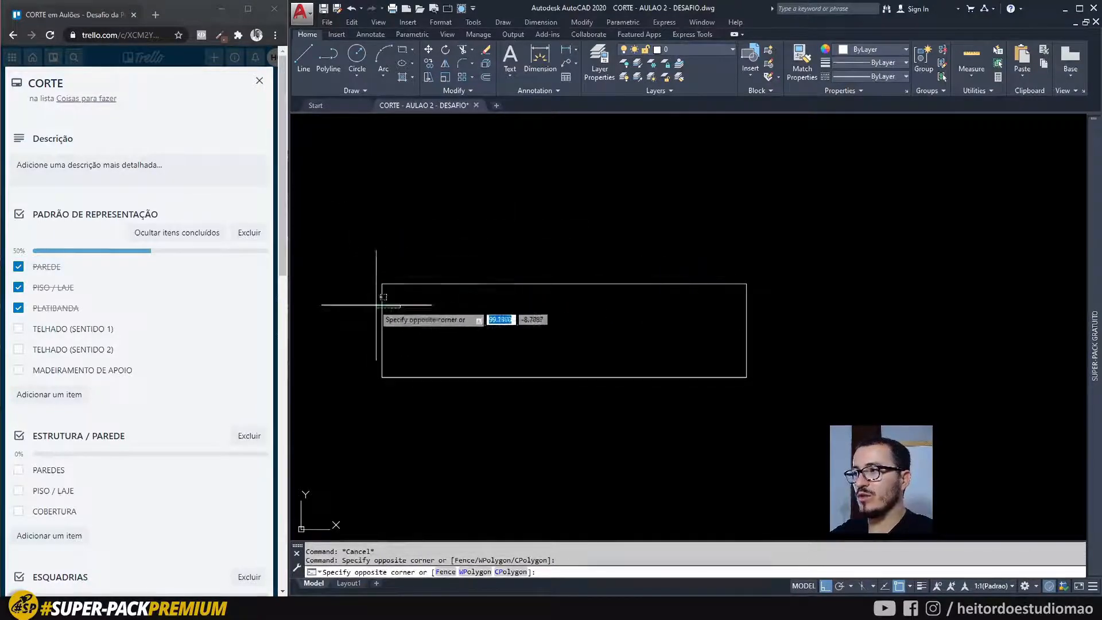
{"action": "left_click", "coordinate": [347, 248]}
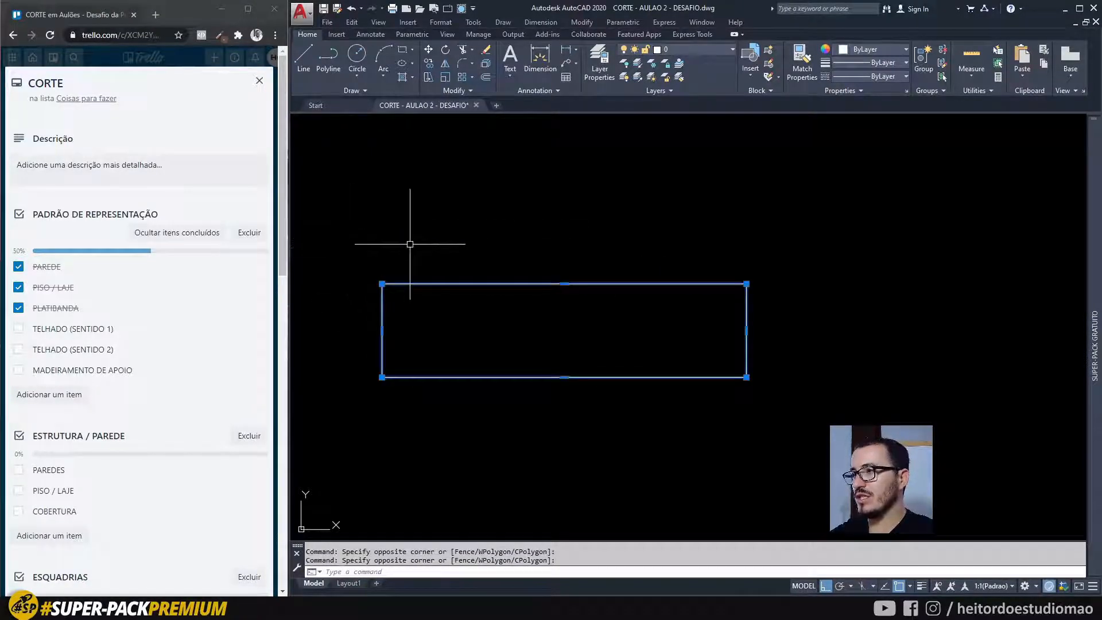
{"action": "key", "text": "s"}
{"action": "key", "text": "space"}
{"action": "left_click", "coordinate": [352, 198]}
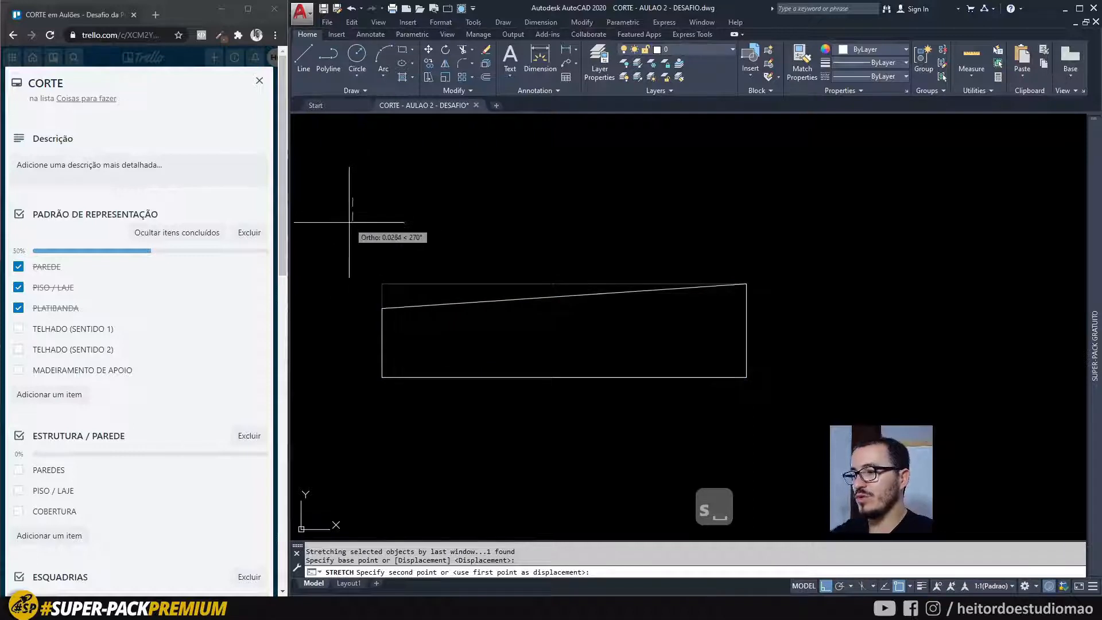
{"action": "type", "text": ".03"}
{"action": "key", "text": "space"}
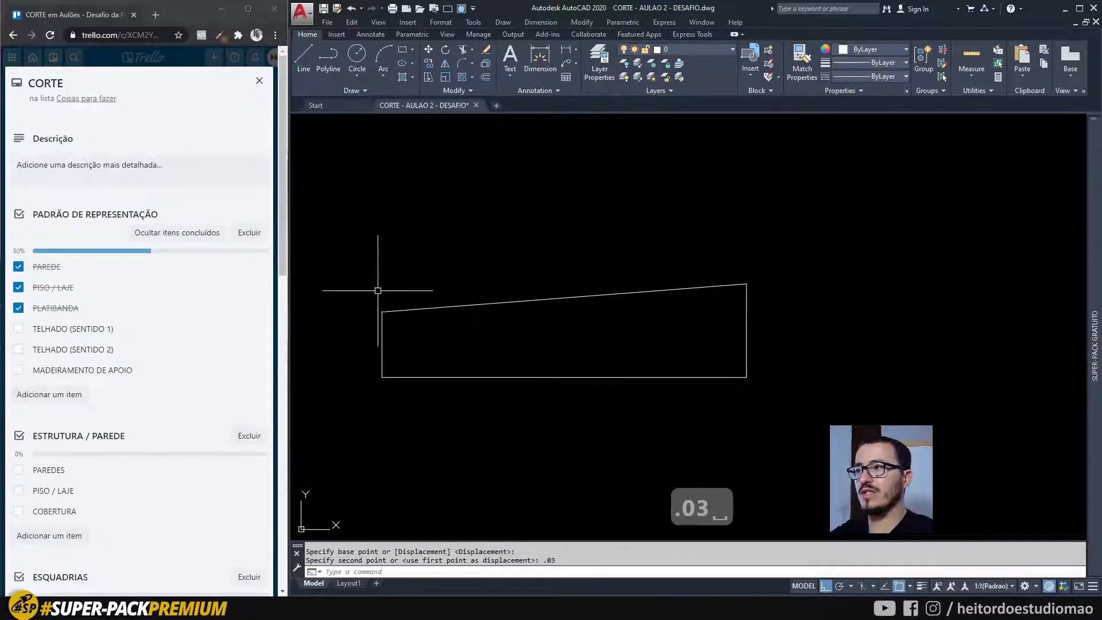
{"action": "scroll", "coordinate": [529, 290], "scroll_direction": "down", "scroll_amount": 2}
{"action": "left_click", "coordinate": [714, 389]}
{"action": "left_click", "coordinate": [647, 327]}
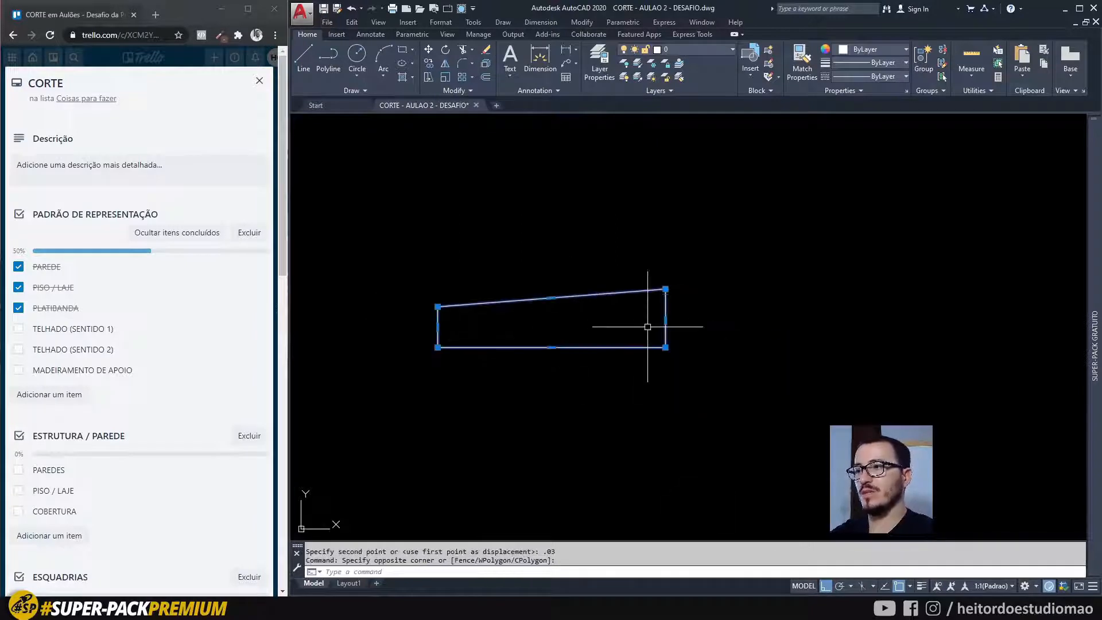
{"action": "type", "text": "ro"}
{"action": "key", "text": "space"}
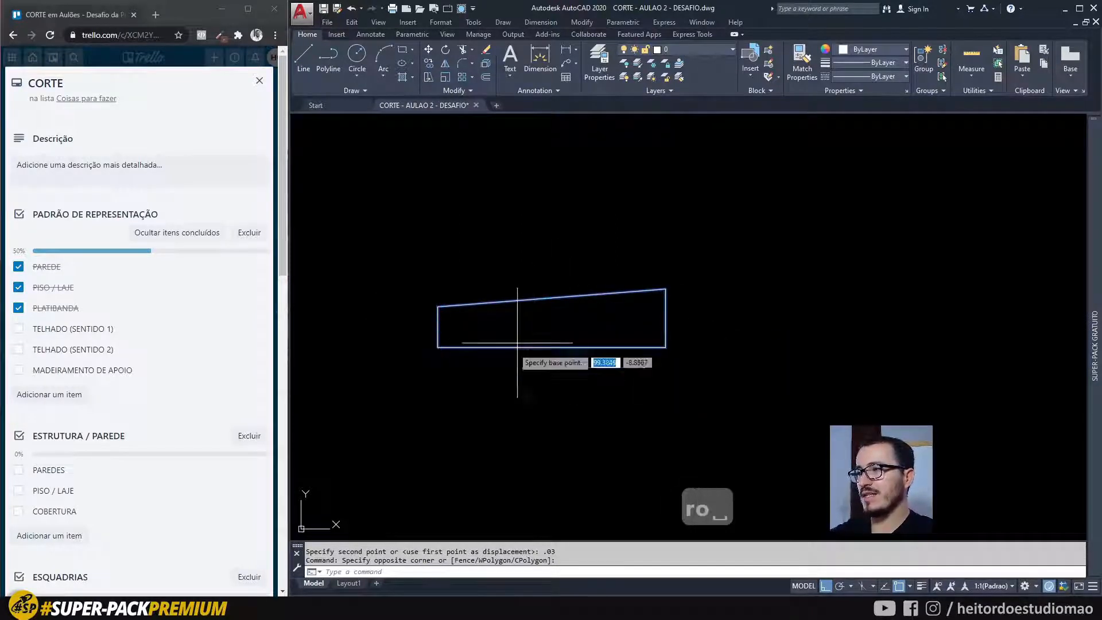
{"action": "left_click", "coordinate": [557, 322]}
{"action": "key", "text": "F8"}
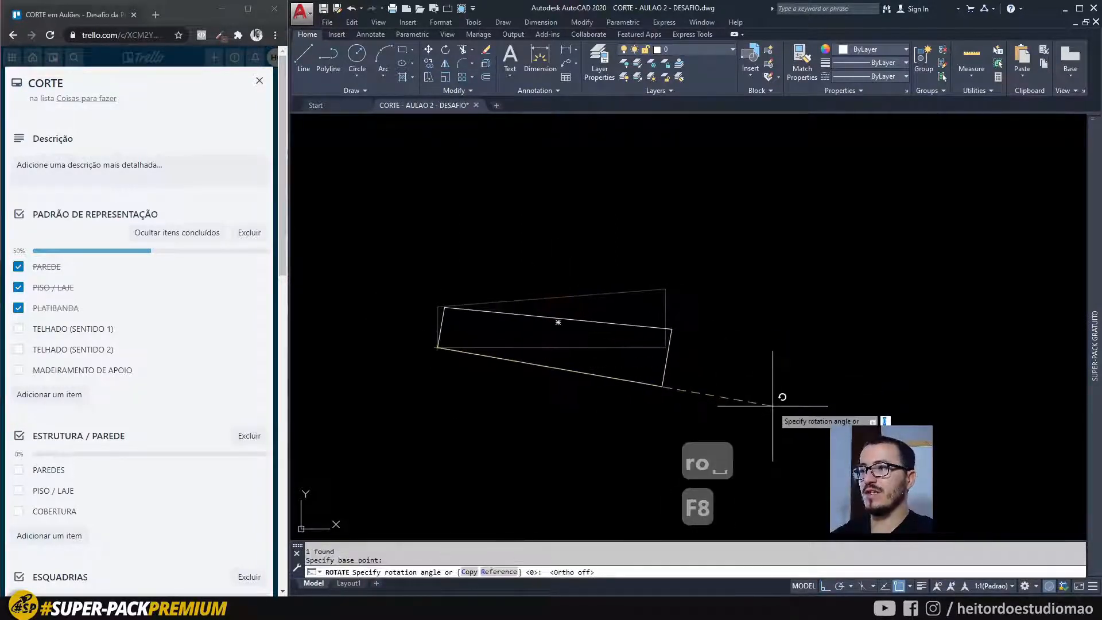
{"action": "key", "text": "Escape"}
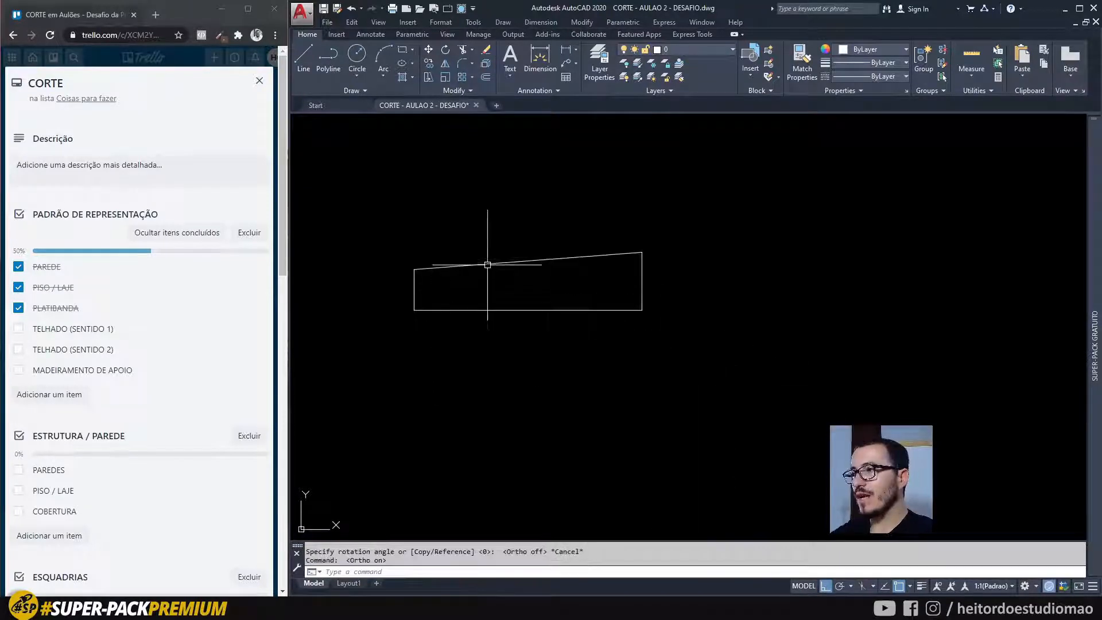
{"action": "left_click", "coordinate": [483, 237]}
{"action": "key", "text": "Escape"}
{"action": "middle_click_drag", "start_coordinate": [562, 240], "coordinate": [538, 262]}
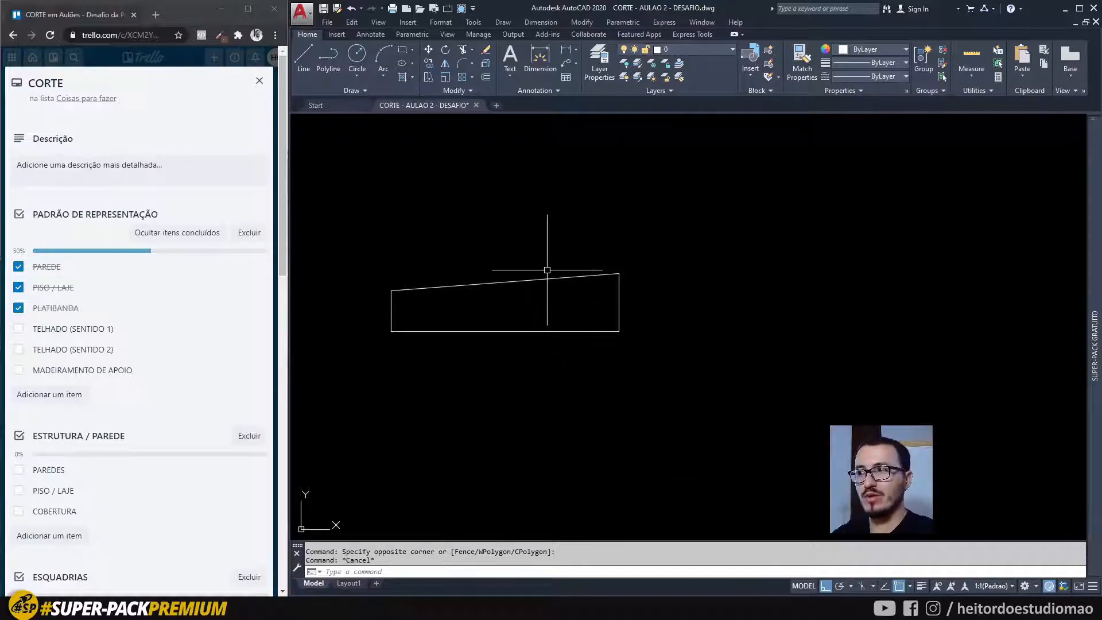
Create a wipeout from the closed sloped polyline, keeping the original polyline
{"action": "left_click", "coordinate": [570, 253]}
{"action": "left_click", "coordinate": [546, 287]}
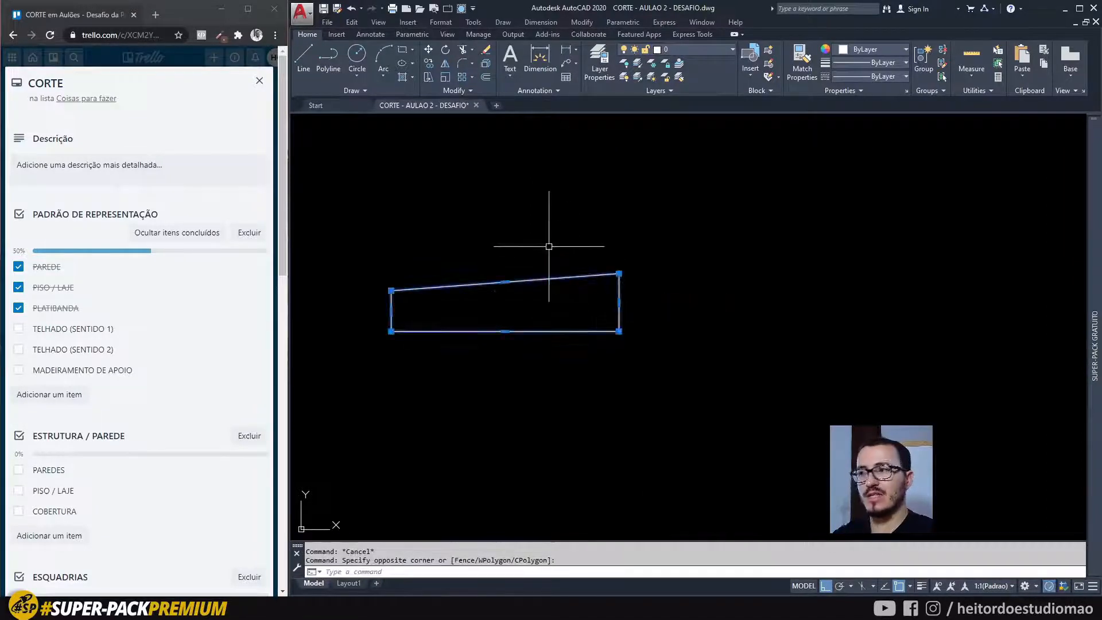
{"action": "key", "text": "Escape"}
{"action": "type", "text": "wi"}
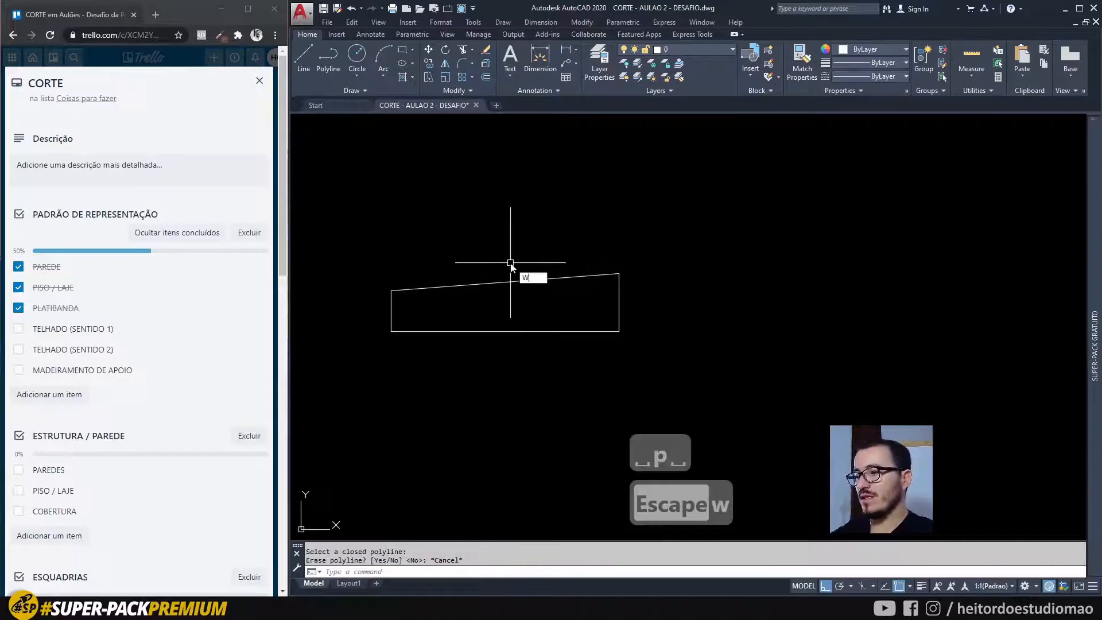
{"action": "key", "text": "space"}
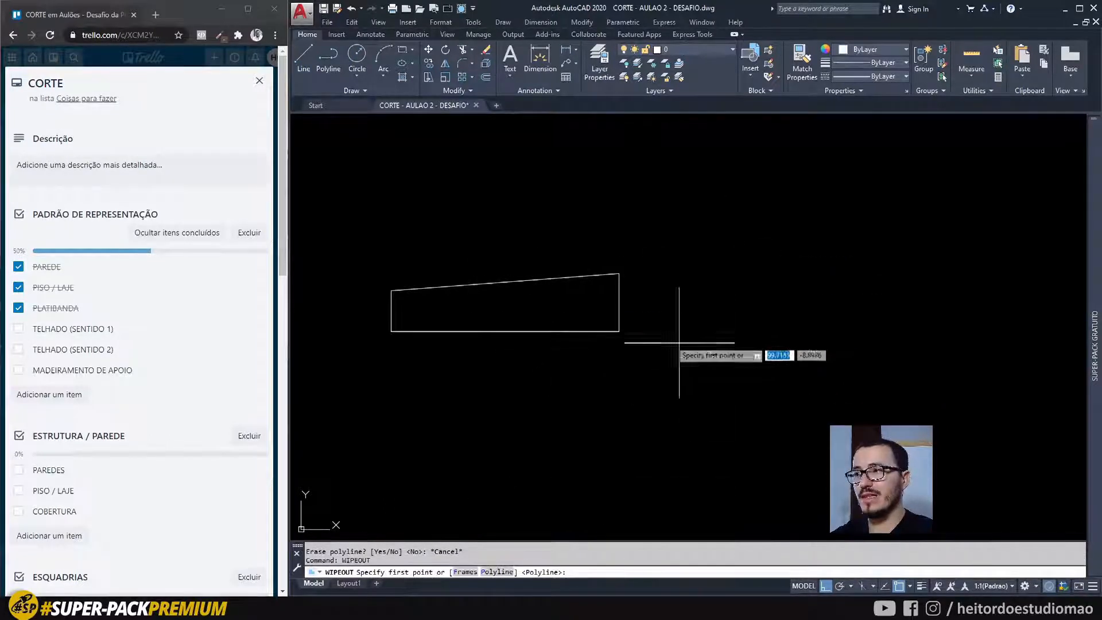
{"action": "left_click", "coordinate": [495, 573]}
{"action": "left_click", "coordinate": [524, 281]}
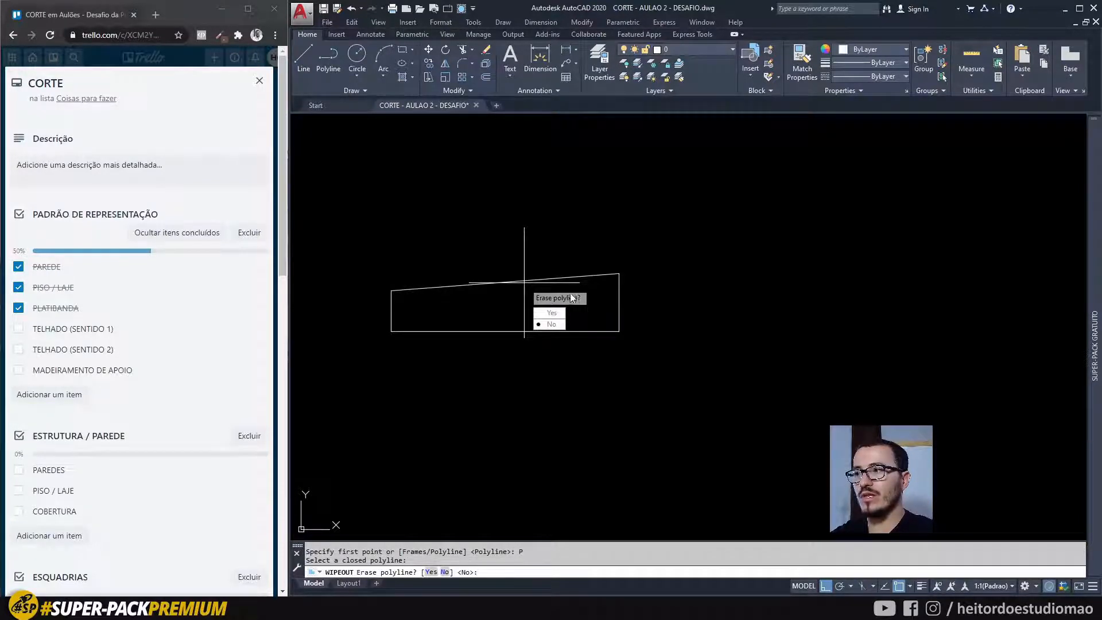
{"action": "left_click", "coordinate": [553, 325]}
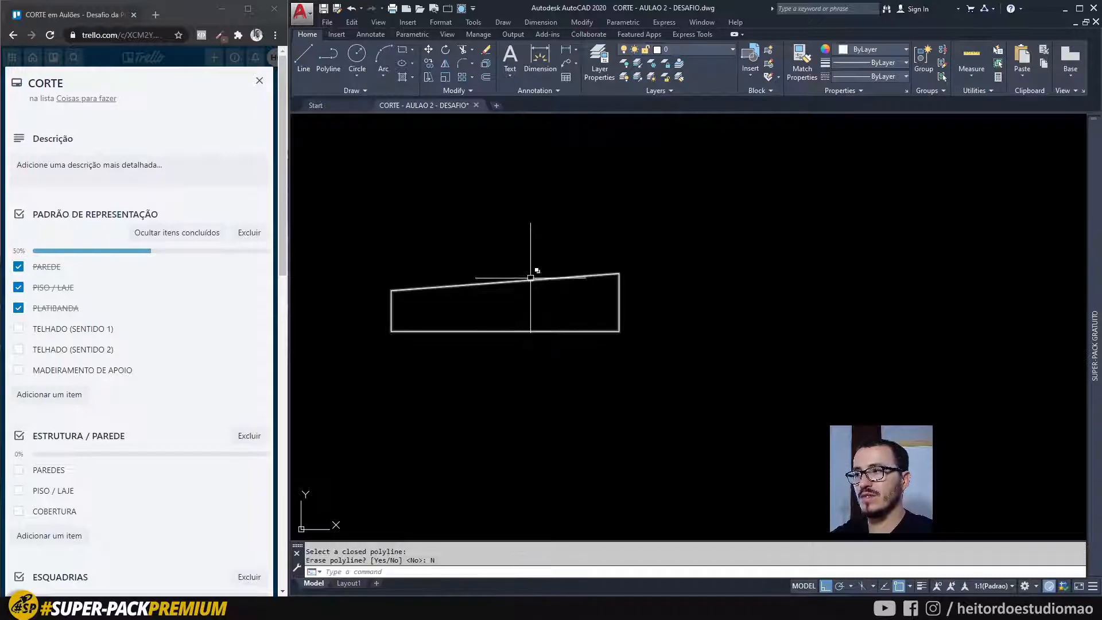
Send the wipeout to the back of the draw order, behind the sloped polyline
{"action": "left_click", "coordinate": [522, 280]}
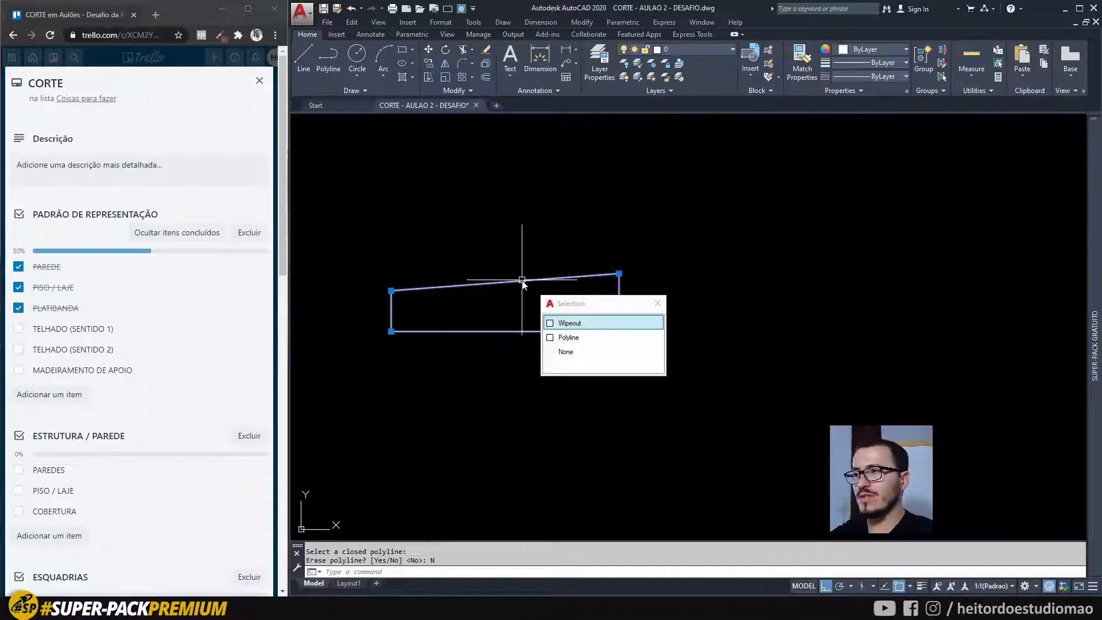
{"action": "left_click", "coordinate": [575, 325]}
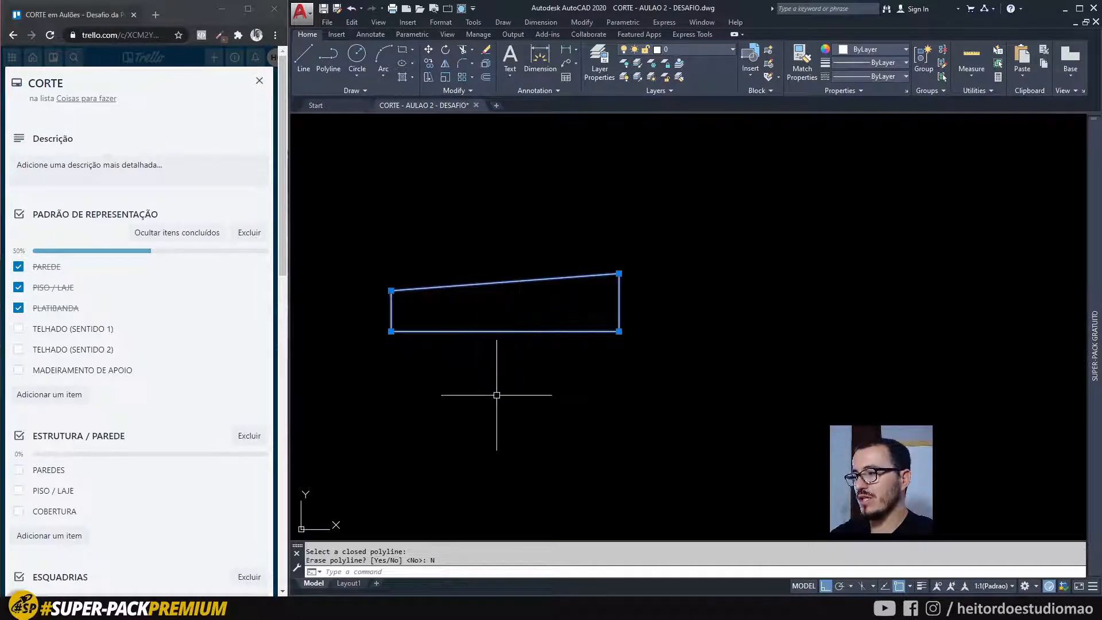
{"action": "type", "text": "Dr"}
{"action": "key", "text": "space"}
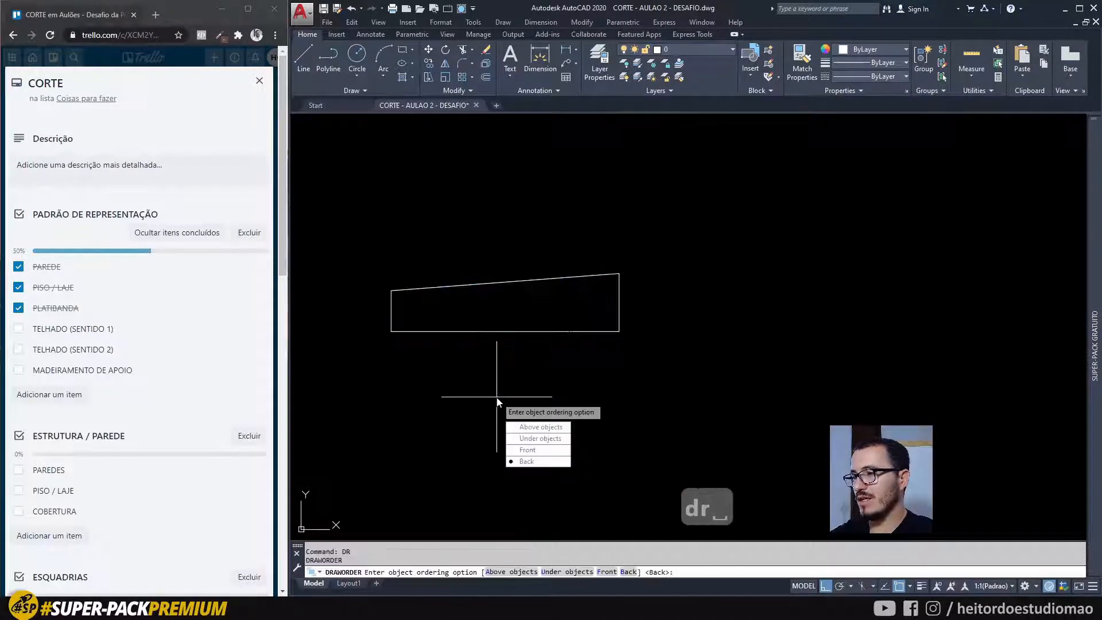
{"action": "type", "text": "B"}
{"action": "key", "text": "space"}
{"action": "left_click", "coordinate": [361, 246]}
{"action": "left_click", "coordinate": [659, 354]}
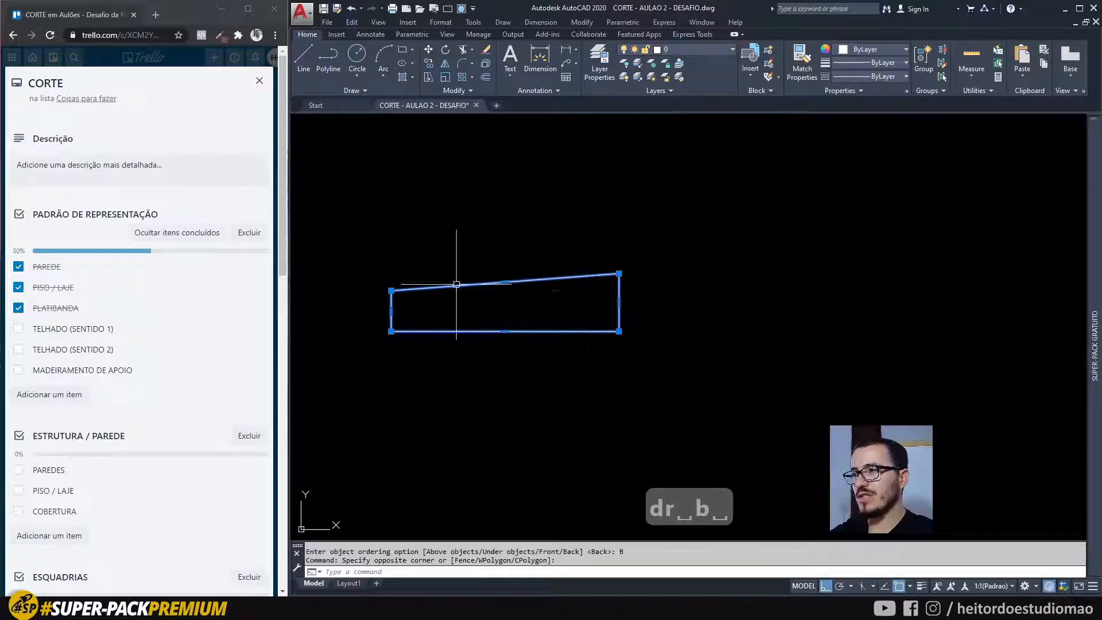
{"action": "key", "text": "Escape"}
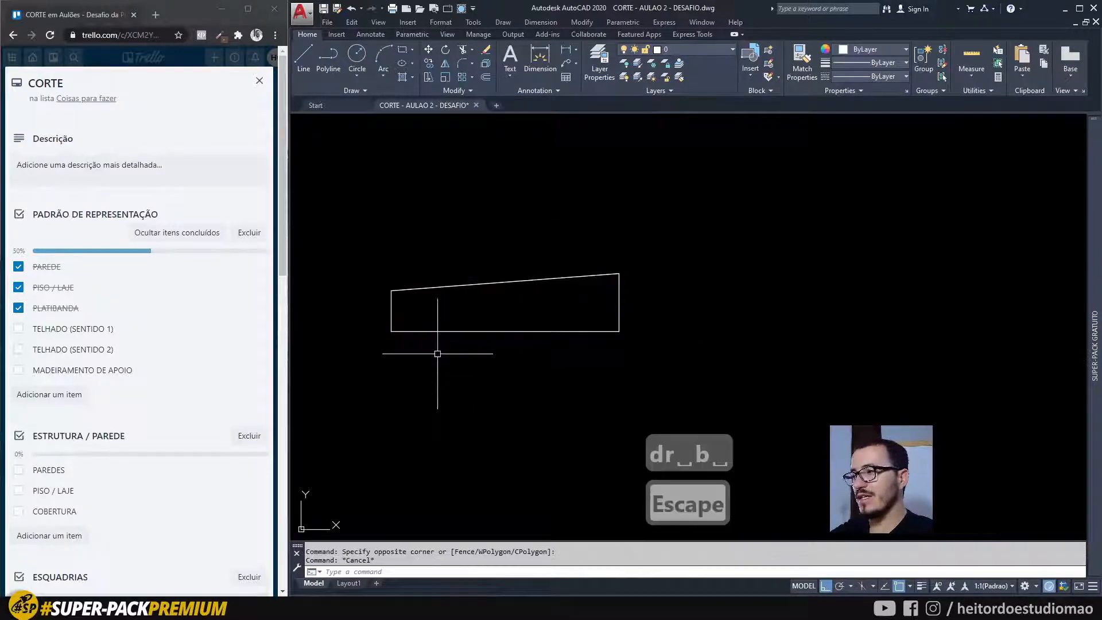
Draw a 0.05 vertical line straight down from the sloped shape's lower-right corner
{"action": "type", "text": "l"}
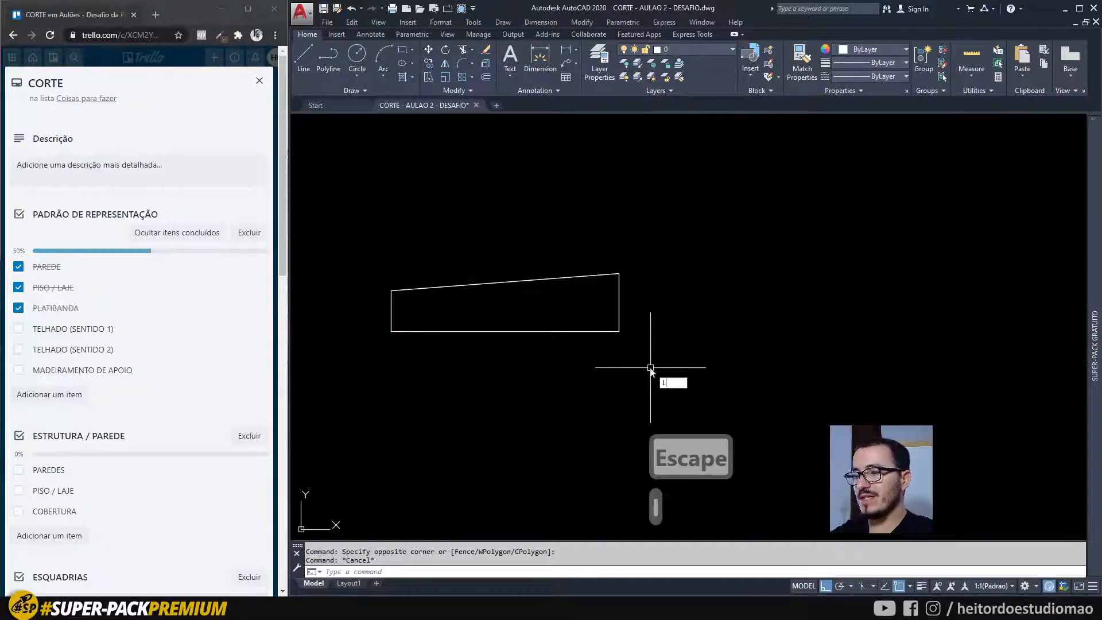
{"action": "key", "text": "space"}
{"action": "left_click", "coordinate": [618, 331]}
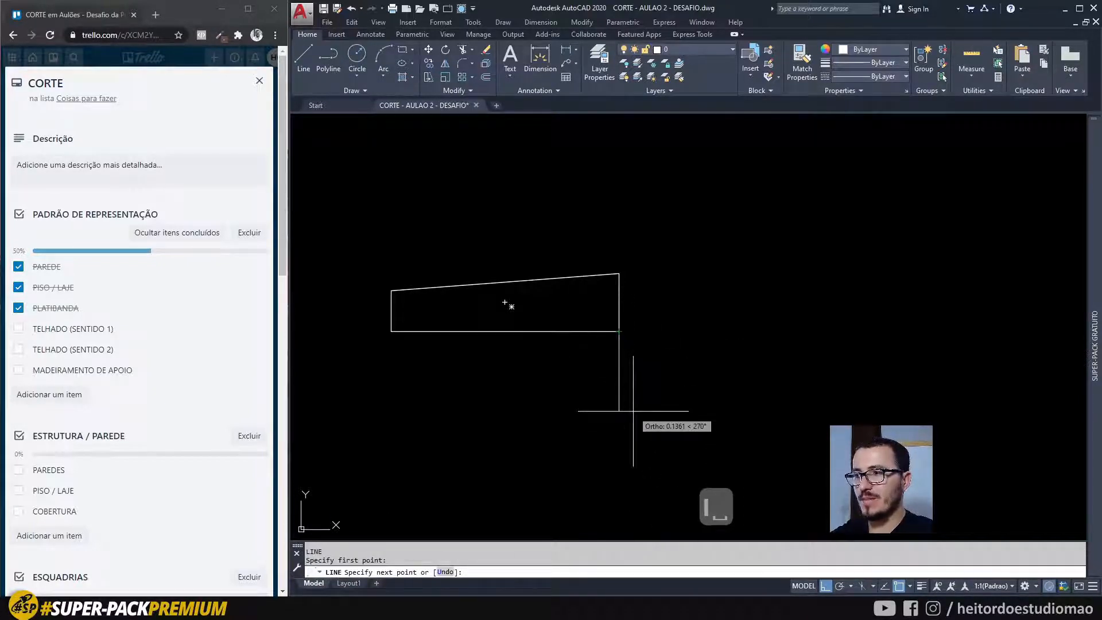
{"action": "type", "text": "."}
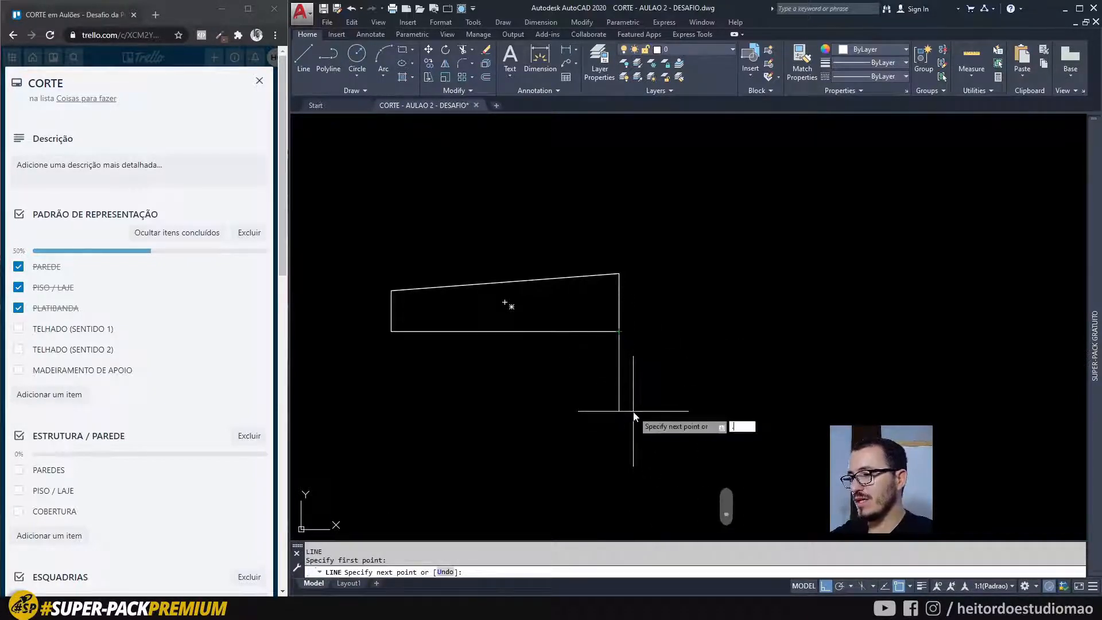
{"action": "type", "text": "05"}
{"action": "key", "text": "space"}
{"action": "key", "text": "Escape"}
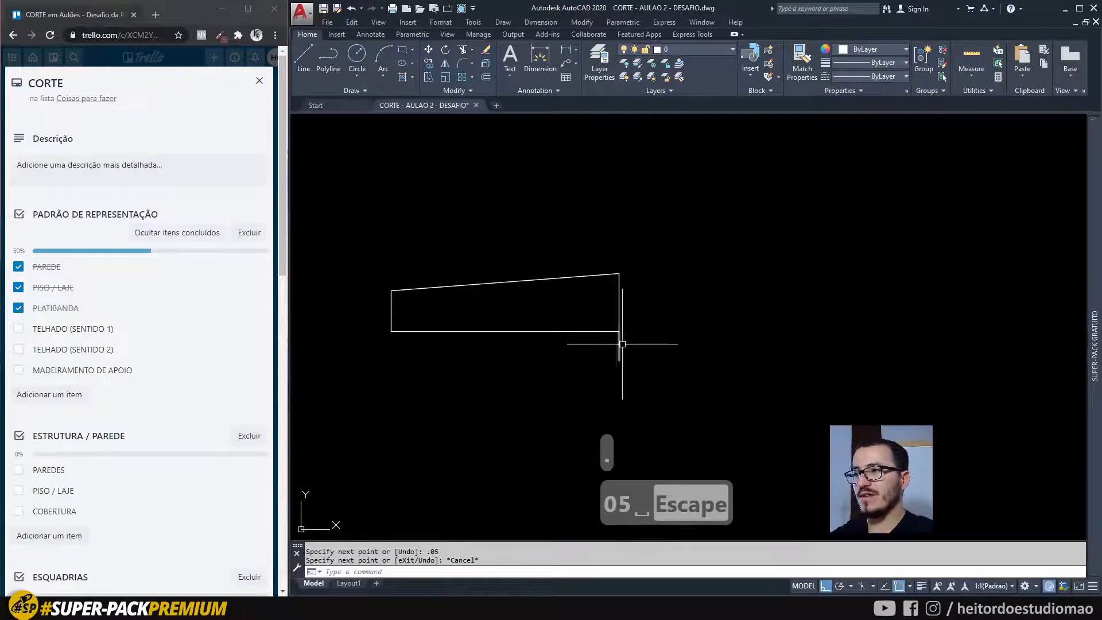
{"action": "left_click", "coordinate": [622, 344]}
{"action": "left_click", "coordinate": [584, 344]}
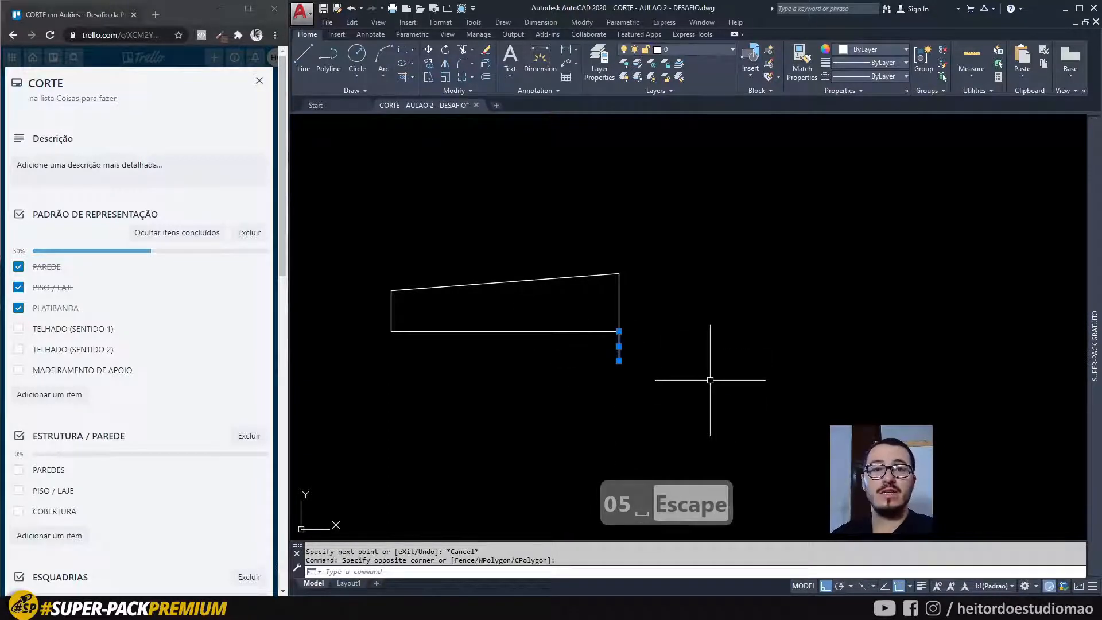
{"action": "key", "text": "Escape"}
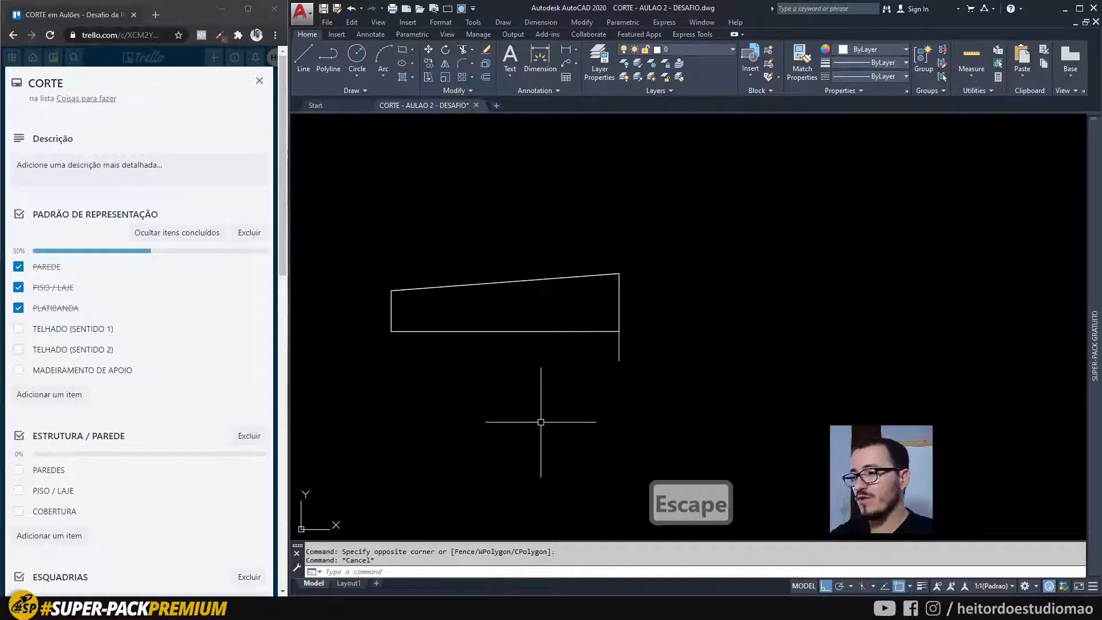
Offset the short vertical line below the sloped shape's lower-right corner 0.05 to the left and erase the original line
{"action": "type", "text": "o"}
{"action": "key", "text": "space"}
{"action": "type", "text": ".05"}
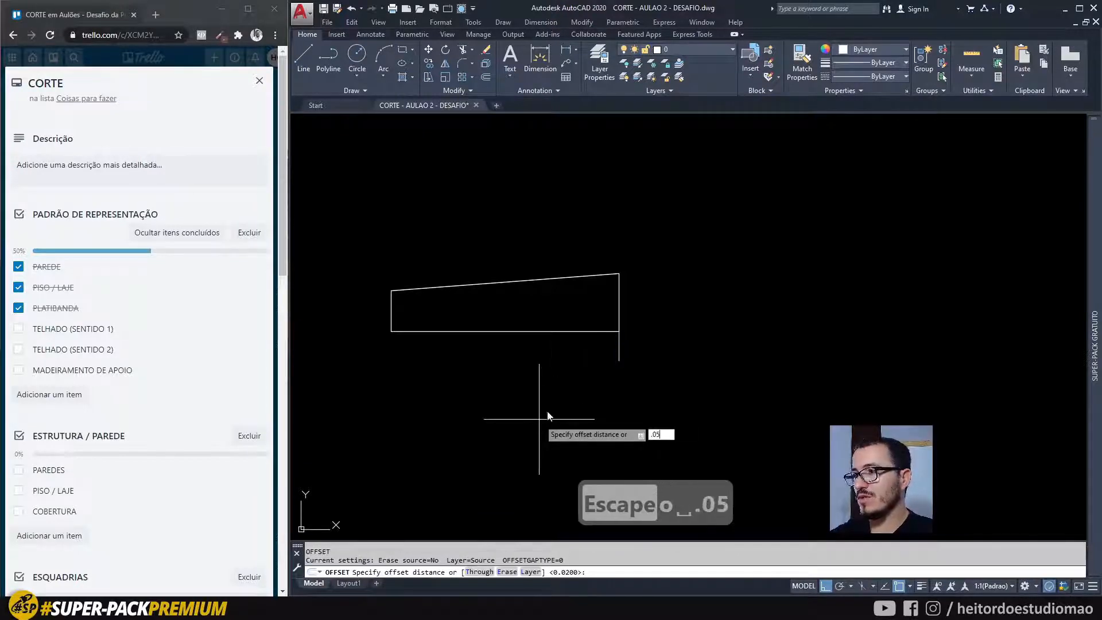
{"action": "key", "text": "space"}
{"action": "middle_click_drag", "start_coordinate": [563, 393], "coordinate": [539, 301]}
{"action": "left_click", "coordinate": [547, 293]}
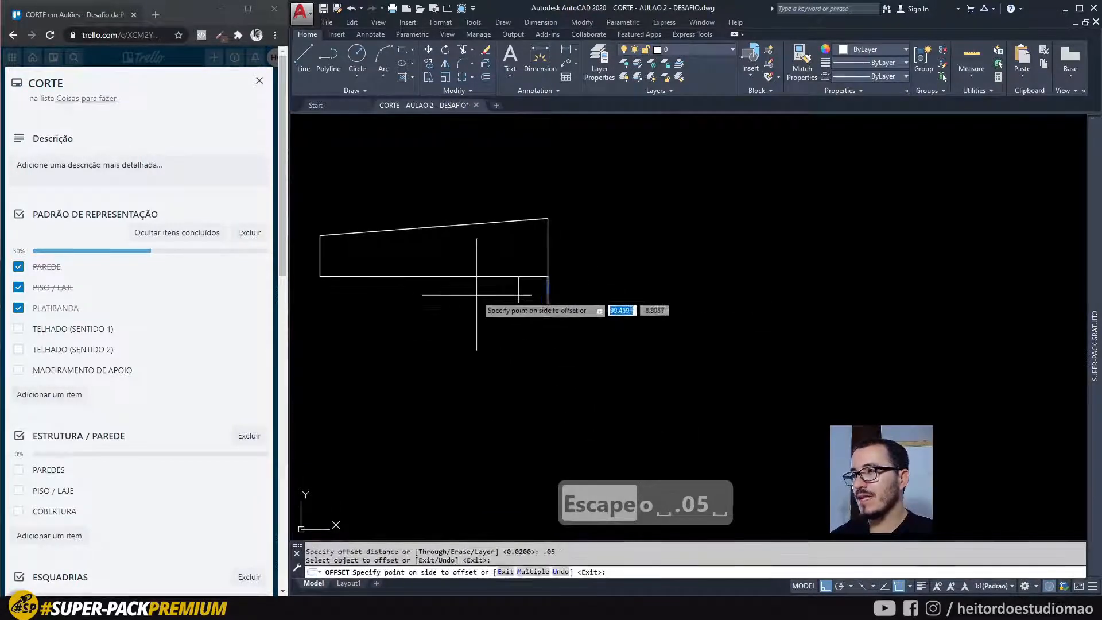
{"action": "left_click", "coordinate": [454, 308]}
{"action": "key", "text": "Escape"}
{"action": "middle_click_drag", "start_coordinate": [475, 322], "coordinate": [516, 334]}
{"action": "left_click", "coordinate": [593, 315]}
{"action": "left_click", "coordinate": [585, 306]}
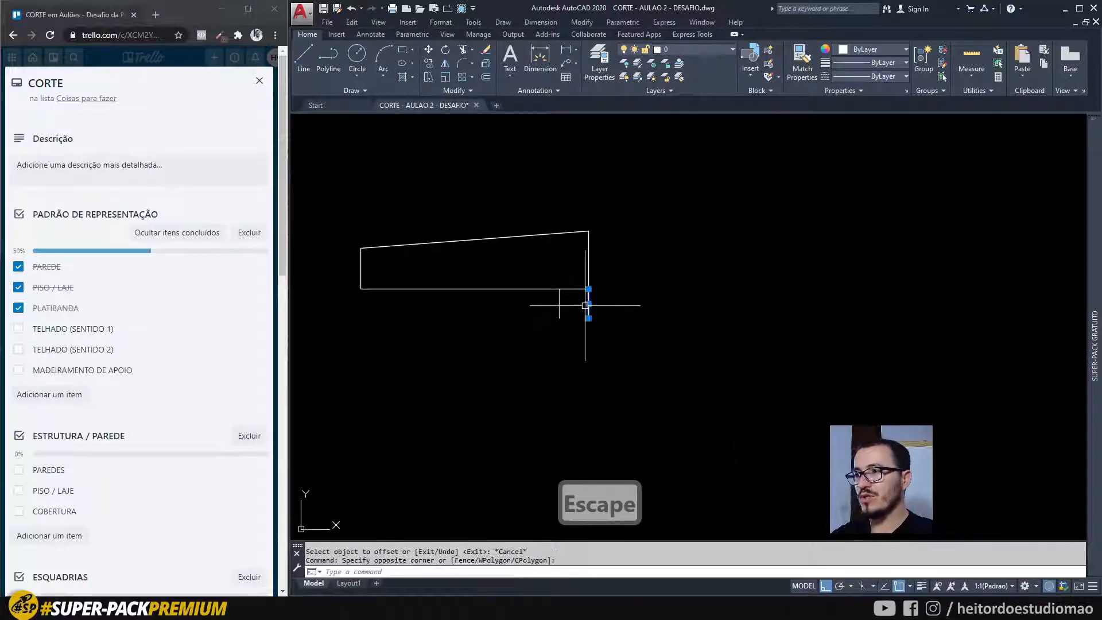
{"action": "key", "text": "Delete"}
Draw a rectangle from the offset line's lower end to the sloped shape's lower-left corner and erase the helper line
{"action": "type", "text": "rec"}
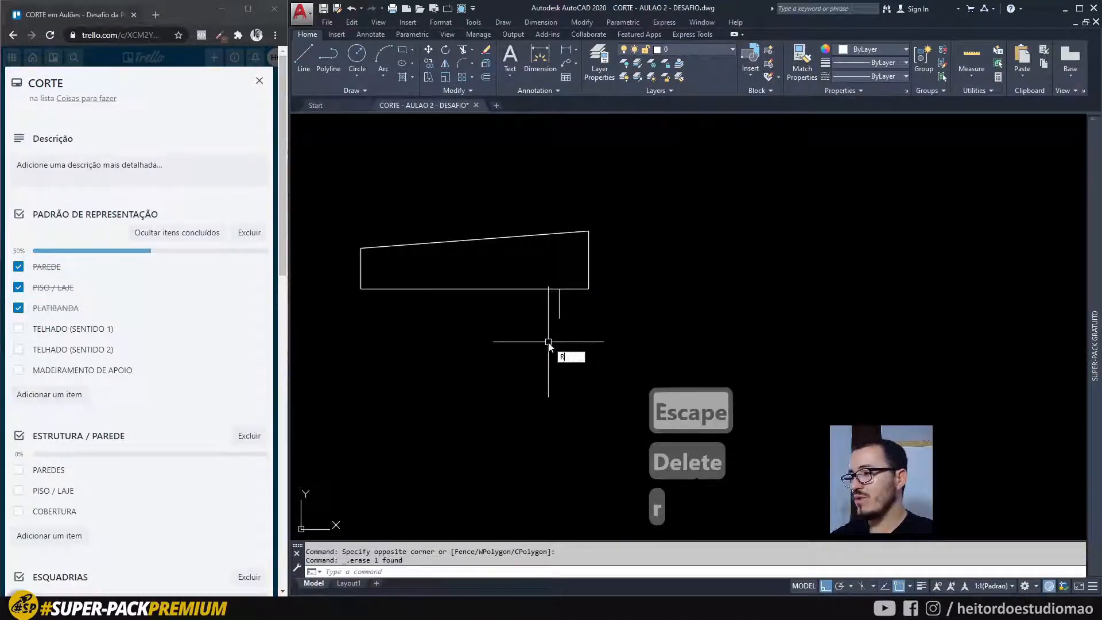
{"action": "key", "text": "space"}
{"action": "left_click", "coordinate": [560, 318]}
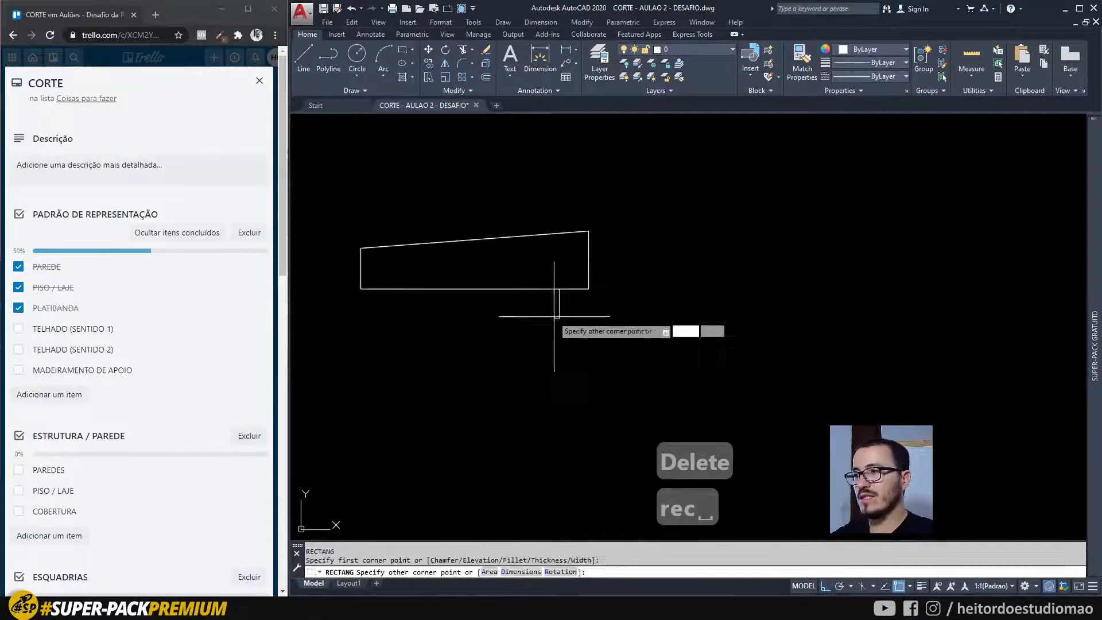
{"action": "key", "text": "Escape"}
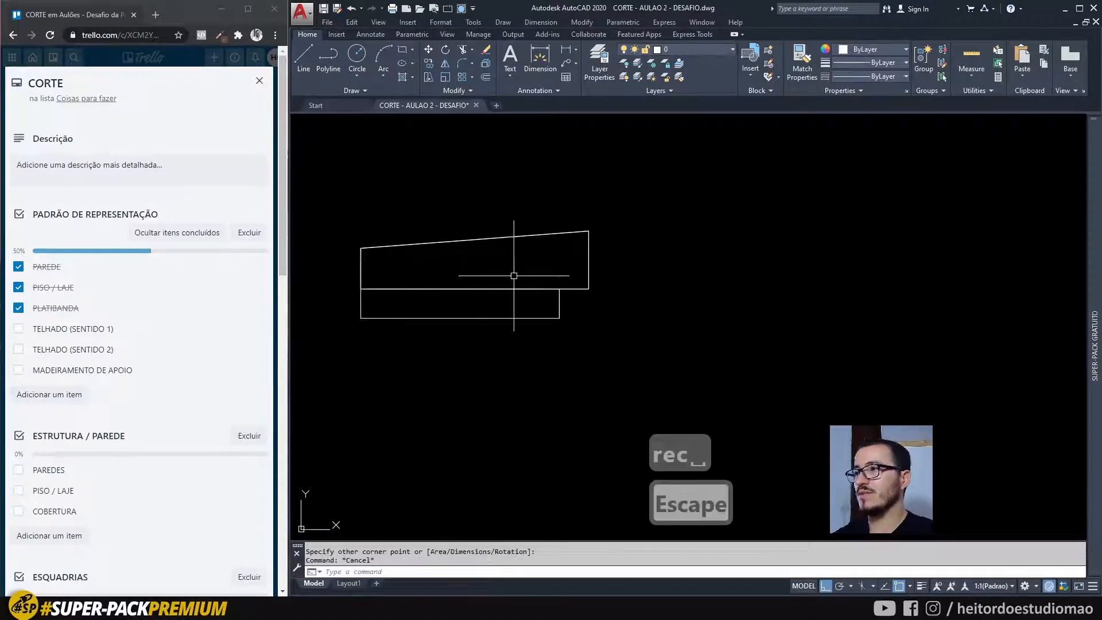
{"action": "left_click", "coordinate": [540, 282]}
{"action": "left_click", "coordinate": [573, 357]}
{"action": "key", "text": "Delete"}
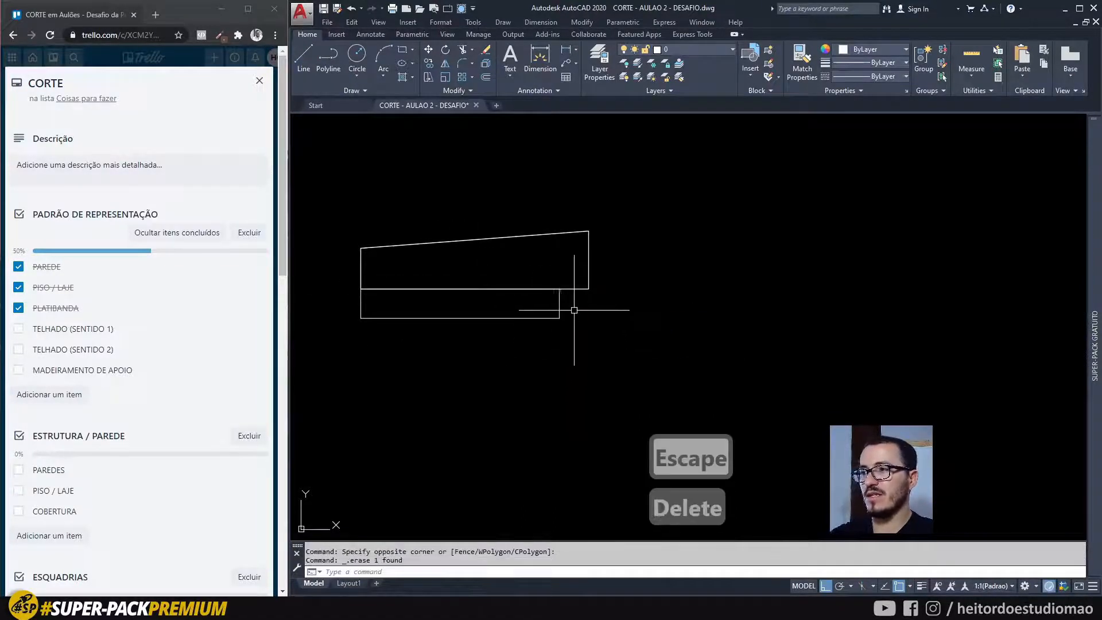
{"action": "middle_click_drag", "start_coordinate": [574, 342], "coordinate": [567, 363]}
{"action": "left_click", "coordinate": [564, 376]}
{"action": "key", "text": "Escape"}
{"action": "left_click", "coordinate": [578, 361]}
{"action": "left_click", "coordinate": [501, 326]}
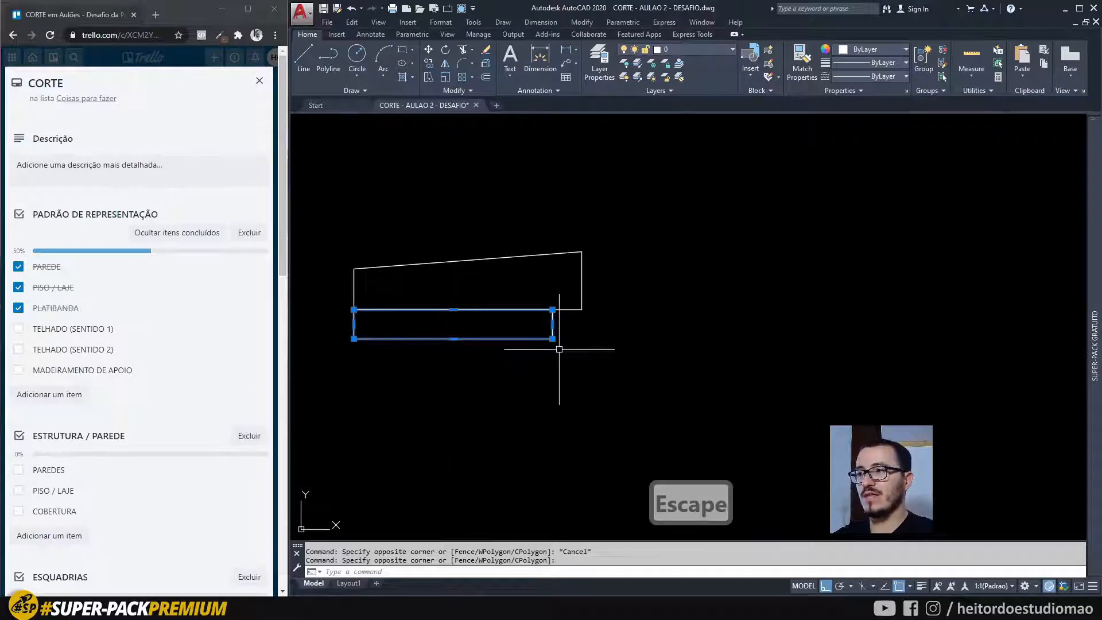
{"action": "key", "text": "Escape"}
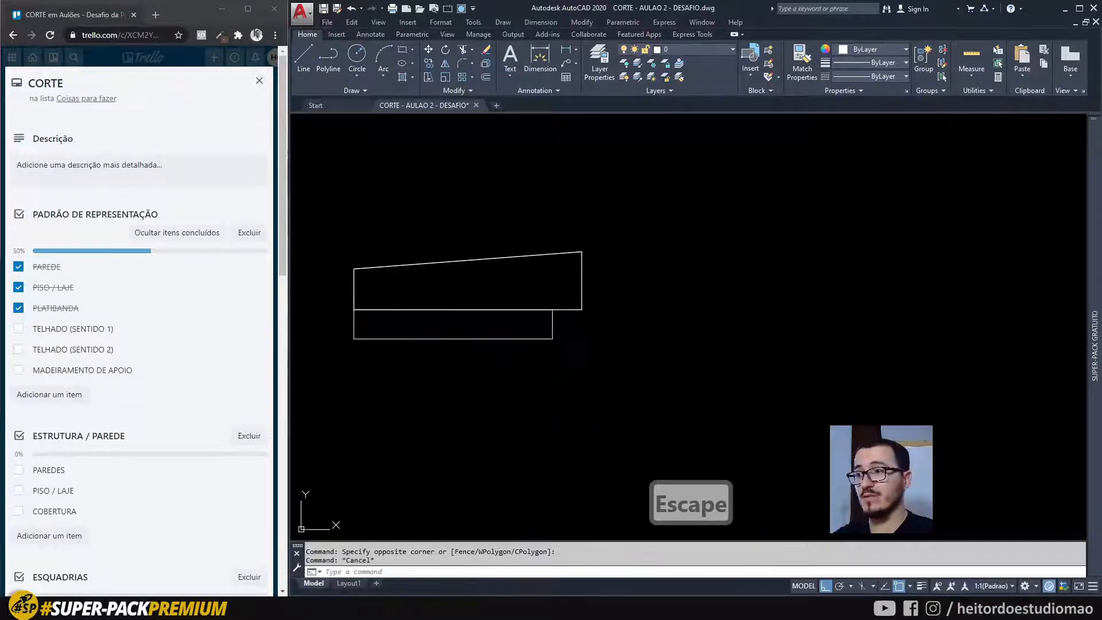
{"action": "left_click", "coordinate": [561, 357]}
{"action": "left_click", "coordinate": [544, 306]}
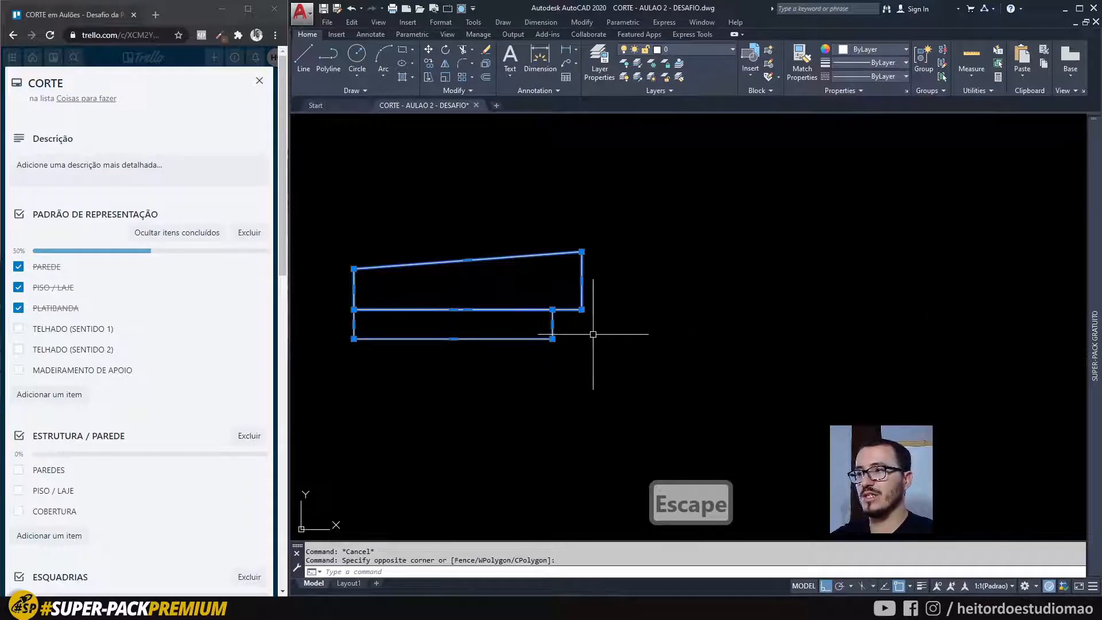
{"action": "type", "text": "s"}
{"action": "key", "text": "space"}
{"action": "left_click", "coordinate": [581, 309]}
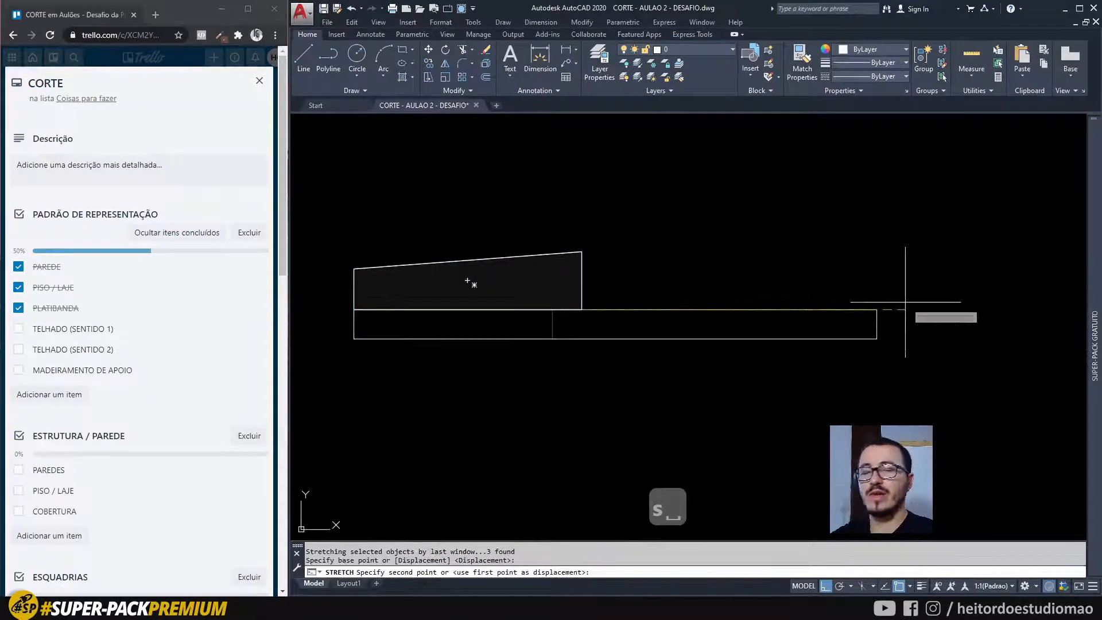
{"action": "key", "text": "Escape"}
{"action": "key", "text": "Delete"}
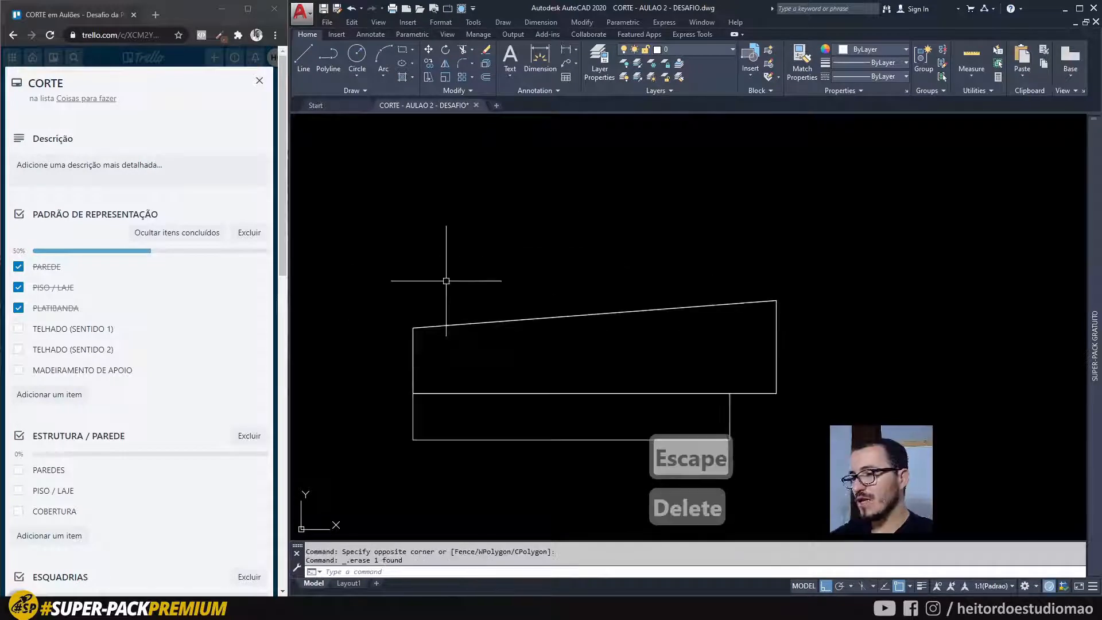
Draw a line along the sloped upper edge, from the shape's upper-left corner to its upper-right corner
{"action": "type", "text": "l"}
{"action": "key", "text": "space"}
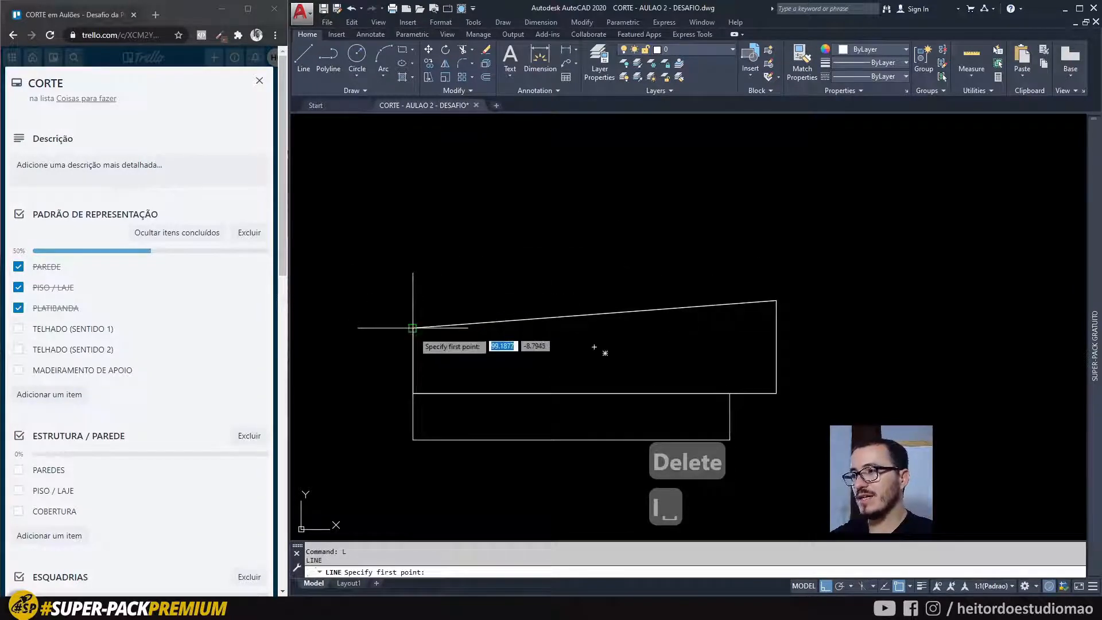
{"action": "left_click", "coordinate": [412, 328]}
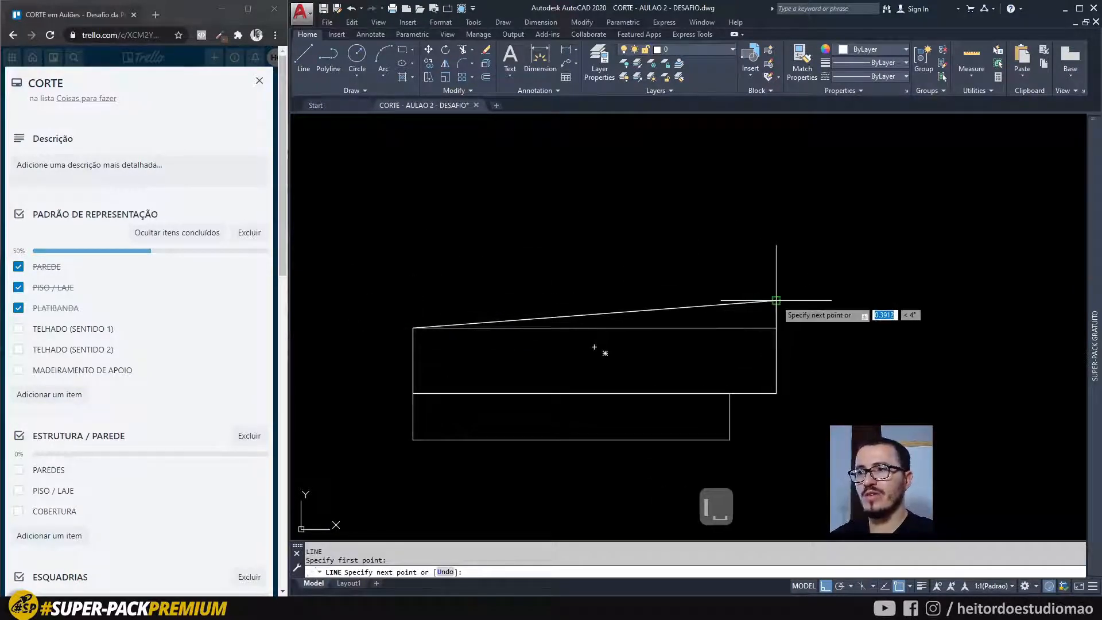
{"action": "left_click", "coordinate": [776, 300]}
{"action": "key", "text": "Escape"}
{"action": "left_click", "coordinate": [341, 274]}
{"action": "key", "text": "Escape"}
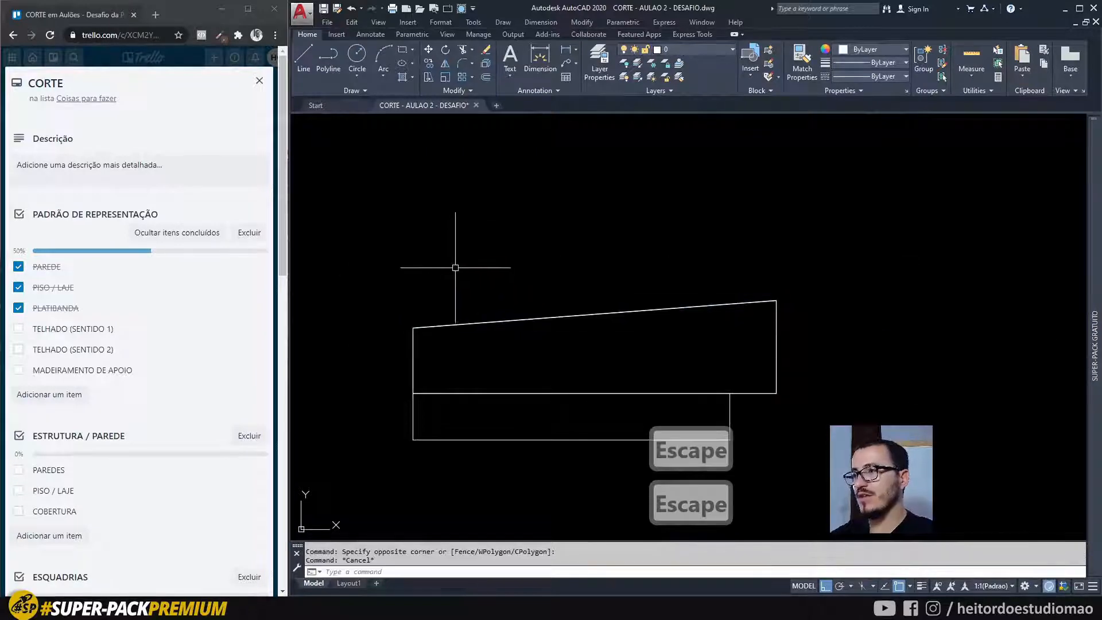
Offset the line on the sloped upper edge 0.03 upward
{"action": "type", "text": "o"}
{"action": "key", "text": "space"}
{"action": "type", "text": ".03"}
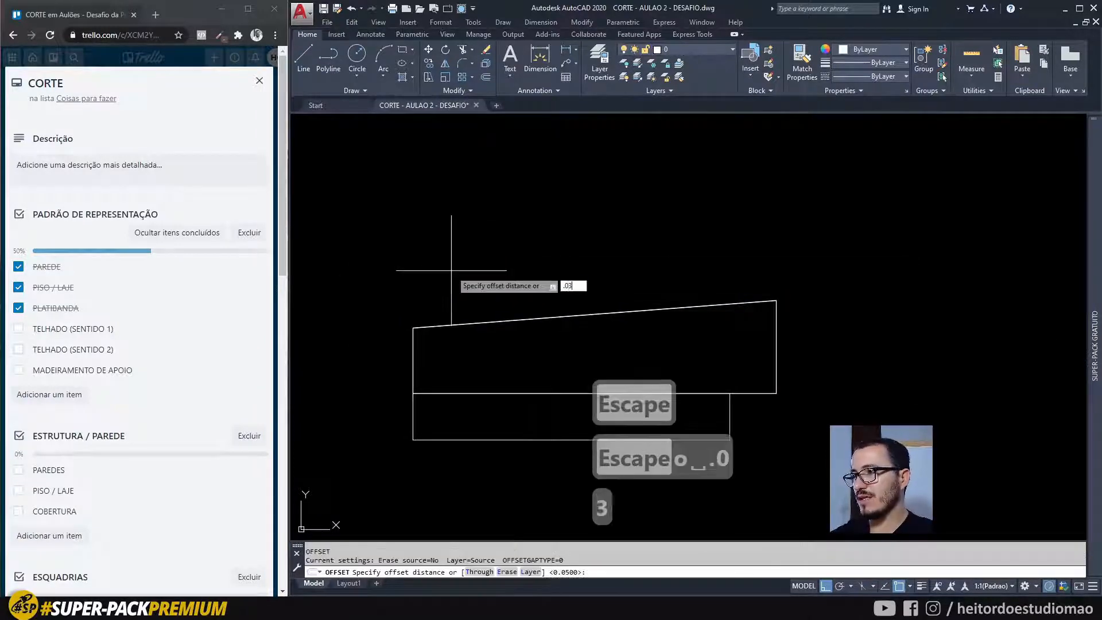
{"action": "key", "text": "space"}
{"action": "left_click", "coordinate": [440, 326]}
{"action": "left_click", "coordinate": [484, 366]}
{"action": "key", "text": "Escape"}
{"action": "key", "text": "space"}
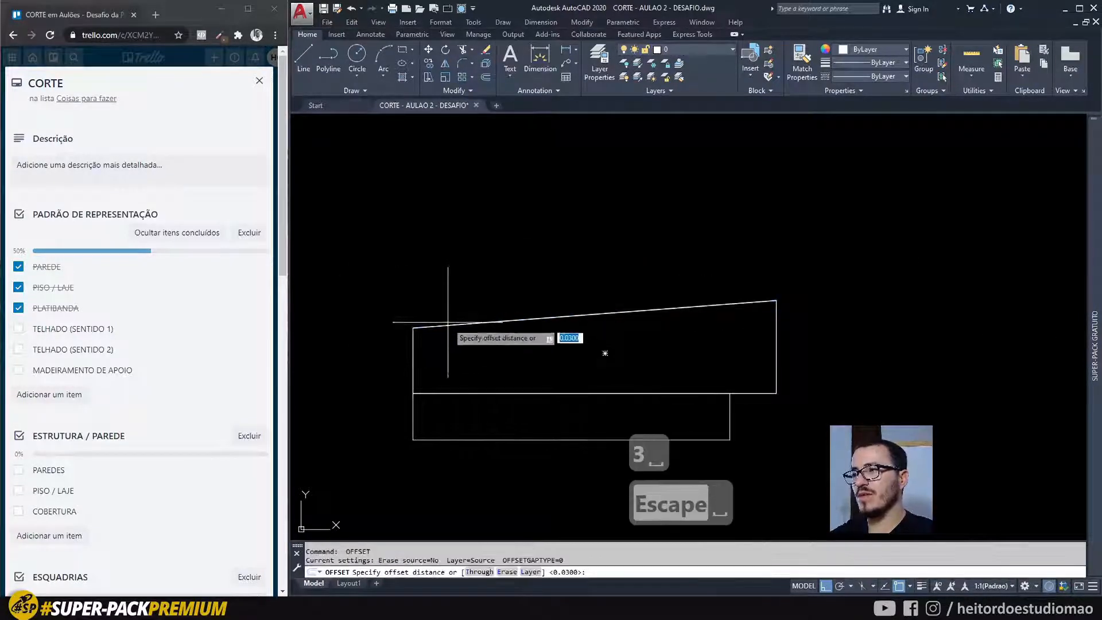
{"action": "key", "text": "space"}
{"action": "left_click", "coordinate": [454, 316]}
{"action": "left_click", "coordinate": [505, 365]}
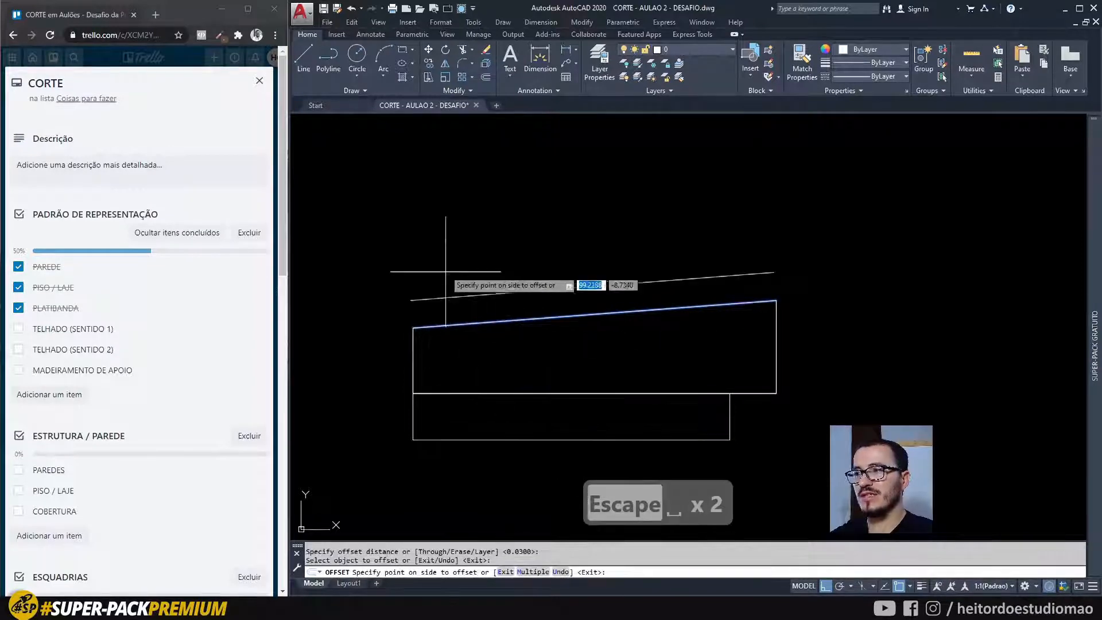
{"action": "left_click", "coordinate": [447, 245]}
{"action": "key", "text": "Escape"}
Erase the original line lying on the sloped upper edge, leaving the polyline and wipeout in place
{"action": "left_click", "coordinate": [484, 321]}
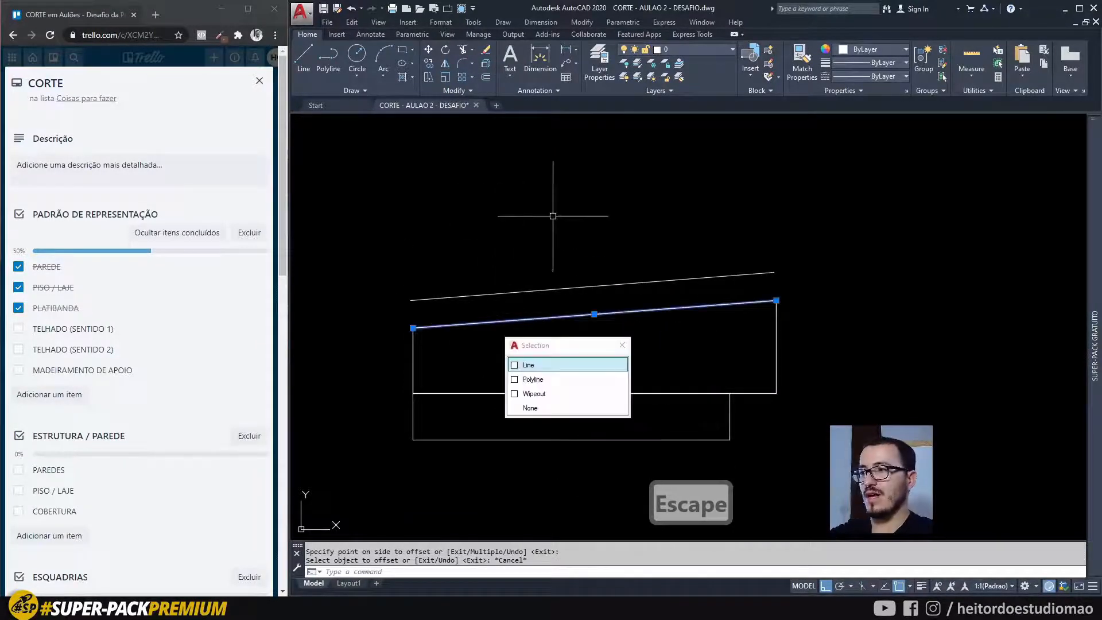
{"action": "key", "text": "Delete"}
{"action": "left_click", "coordinate": [480, 304]}
{"action": "left_click", "coordinate": [472, 284]}
{"action": "key", "text": "Escape"}
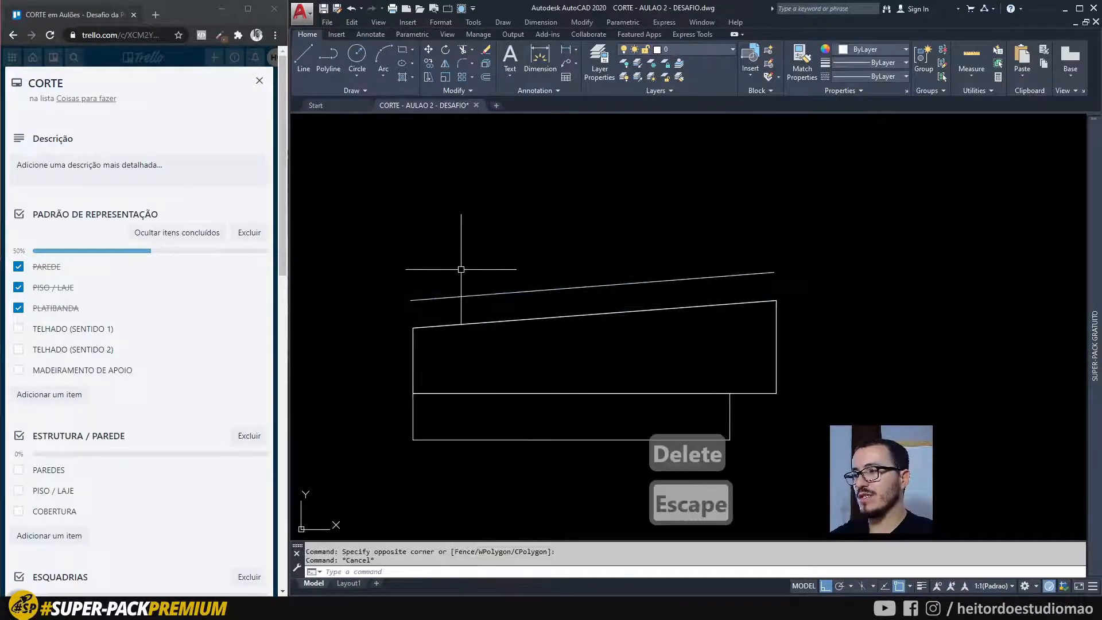
Offset the sloped line above the shape another 0.03 upward
{"action": "type", "text": "o"}
{"action": "key", "text": "space"}
{"action": "type", "text": ".0"}
{"action": "key", "text": "Escape"}
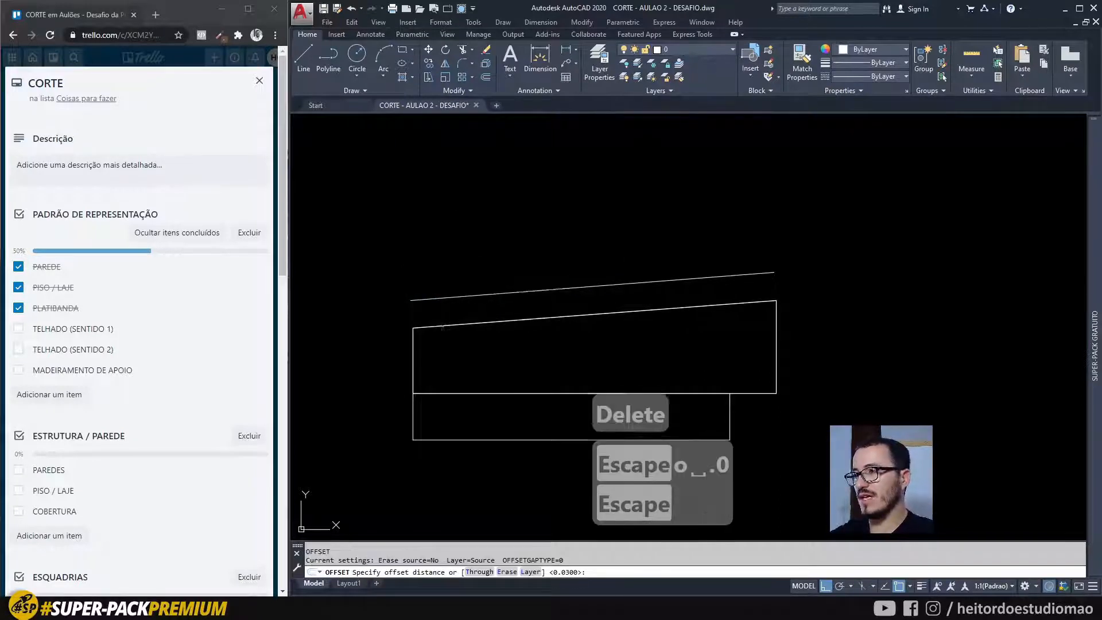
{"action": "type", "text": "o"}
{"action": "key", "text": "space"}
{"action": "type", "text": ".03"}
{"action": "left_click", "coordinate": [450, 297]}
{"action": "left_click", "coordinate": [425, 212]}
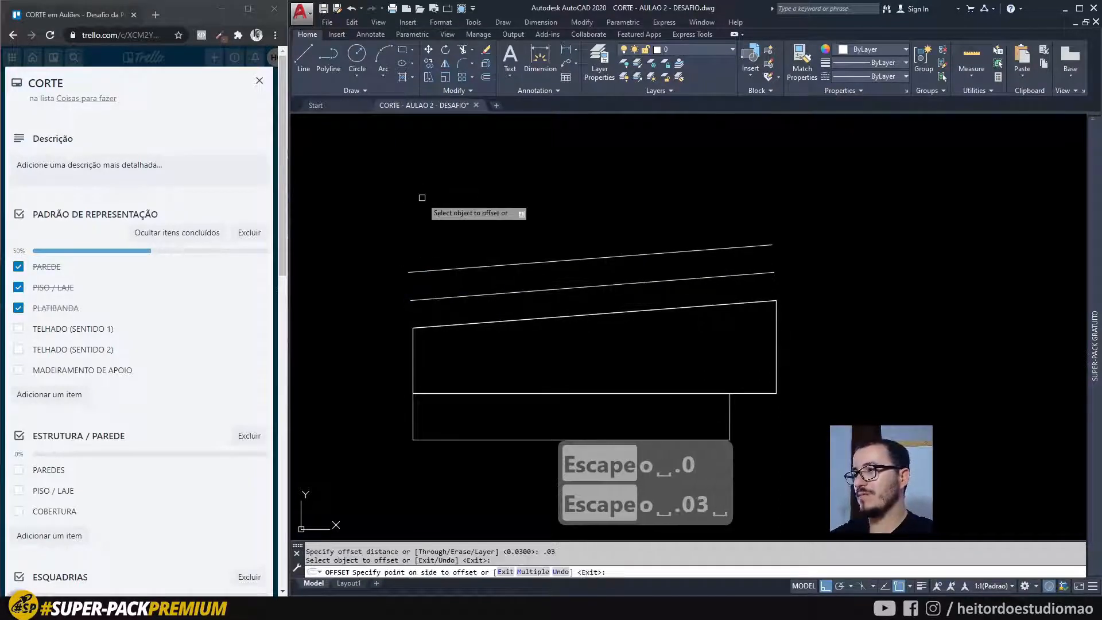
{"action": "key", "text": "Escape"}
Draw a short line joining the left ends of the two parallel sloped lines
{"action": "scroll", "coordinate": [398, 272], "scroll_direction": "up", "scroll_amount": 3}
{"action": "type", "text": "l"}
{"action": "key", "text": "space"}
{"action": "left_click", "coordinate": [443, 267]}
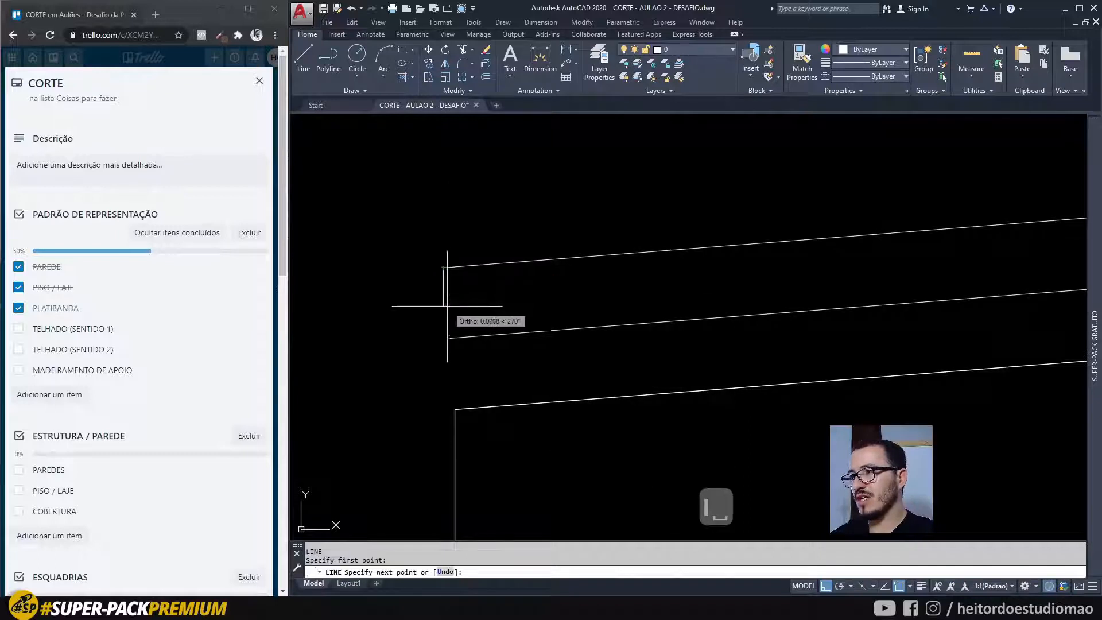
{"action": "left_click", "coordinate": [450, 338]}
{"action": "key", "text": "Escape"}
{"action": "scroll", "coordinate": [491, 303], "scroll_direction": "down", "scroll_amount": 2}
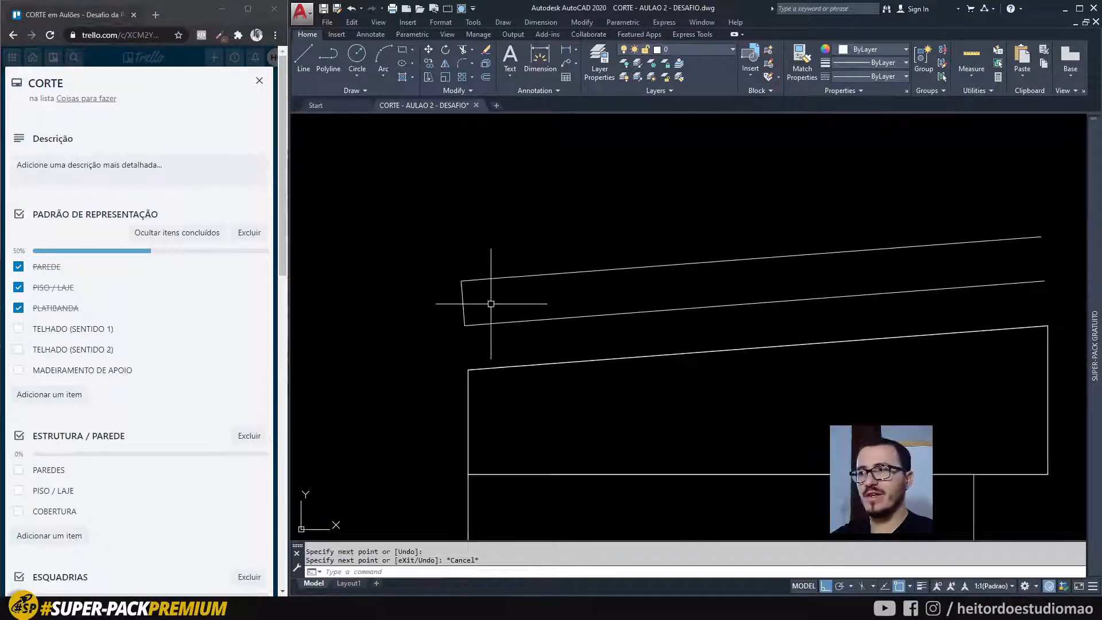
Offset the short closing line 0.2 to the right, between the two parallel sloped lines
{"action": "scroll", "coordinate": [571, 305], "scroll_direction": "down", "scroll_amount": 2}
{"action": "type", "text": "o"}
{"action": "key", "text": "space"}
{"action": "type", "text": ".2"}
{"action": "key", "text": "space"}
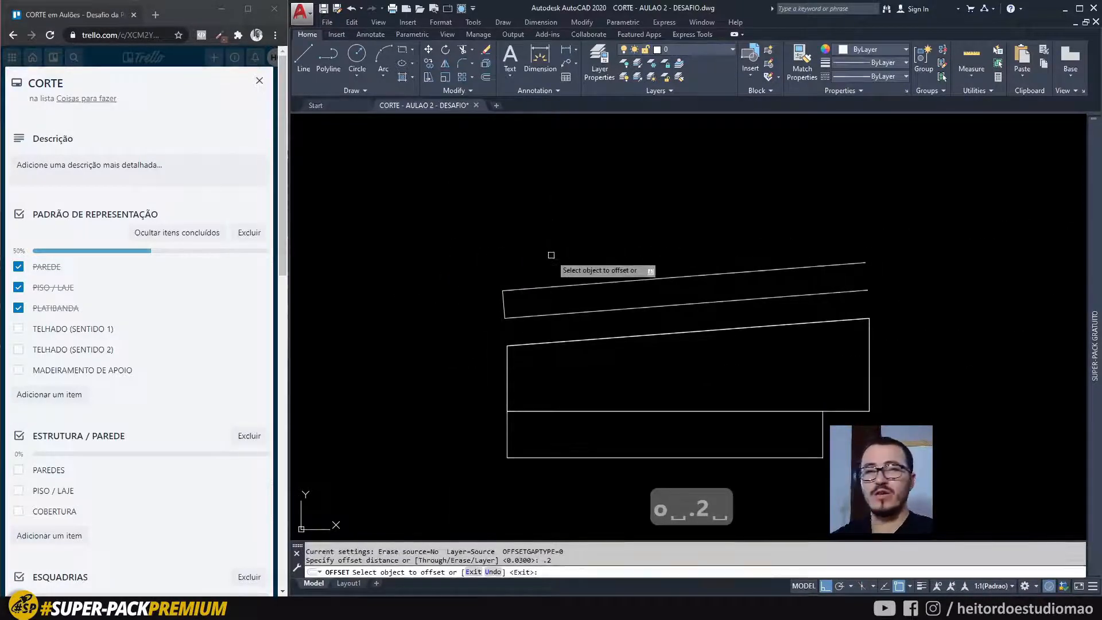
{"action": "left_click", "coordinate": [535, 287]}
{"action": "key", "text": "Escape"}
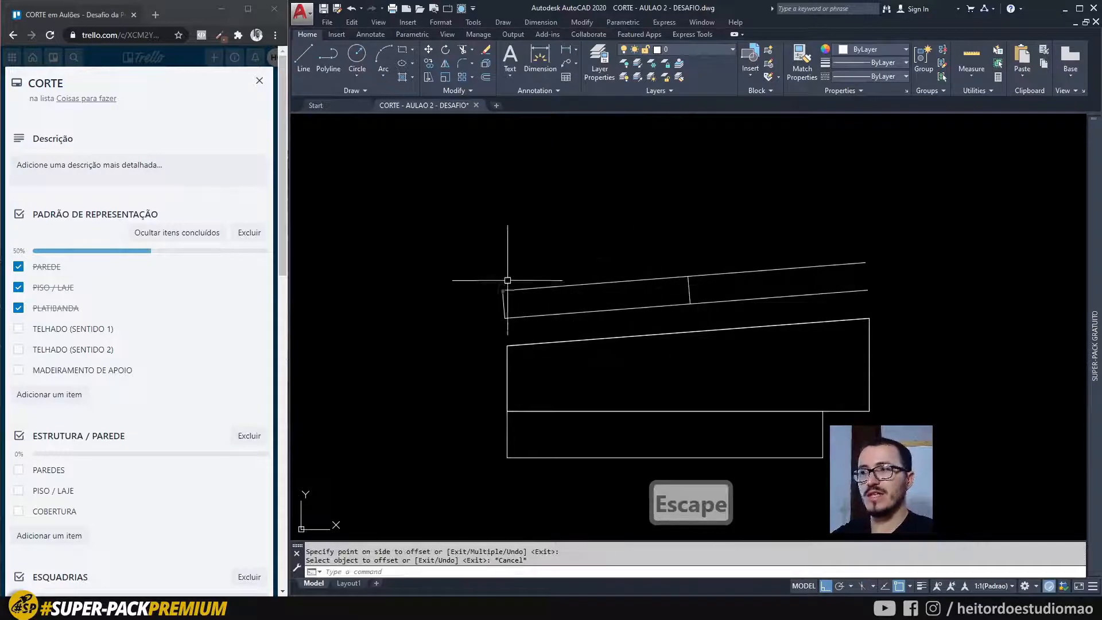
Trim both parallel sloped lines where they extend to the right of the offset closing line
{"action": "scroll", "coordinate": [722, 300], "scroll_direction": "up", "scroll_amount": 2}
{"action": "type", "text": "tr"}
{"action": "key", "text": "space"}
{"action": "key", "text": "space"}
{"action": "left_click", "coordinate": [740, 314]}
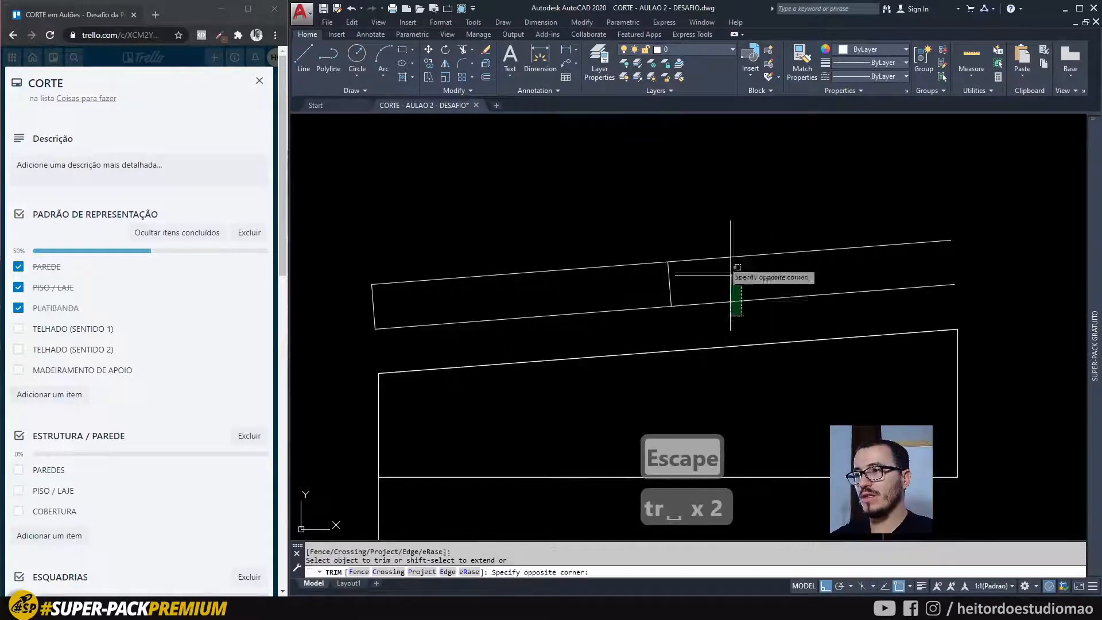
{"action": "left_click", "coordinate": [706, 224]}
{"action": "key", "text": "Escape"}
Erase the short line closing the left end of the narrow sloped strip
{"action": "left_click", "coordinate": [373, 306]}
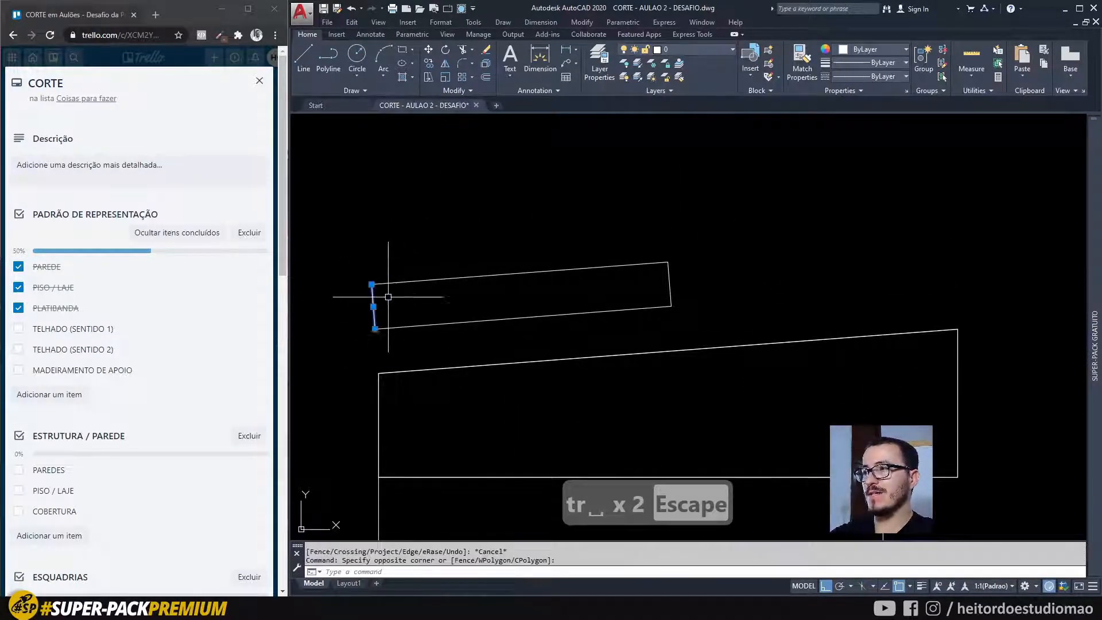
{"action": "key", "text": "Delete"}
{"action": "left_click", "coordinate": [718, 320]}
{"action": "left_click", "coordinate": [660, 281]}
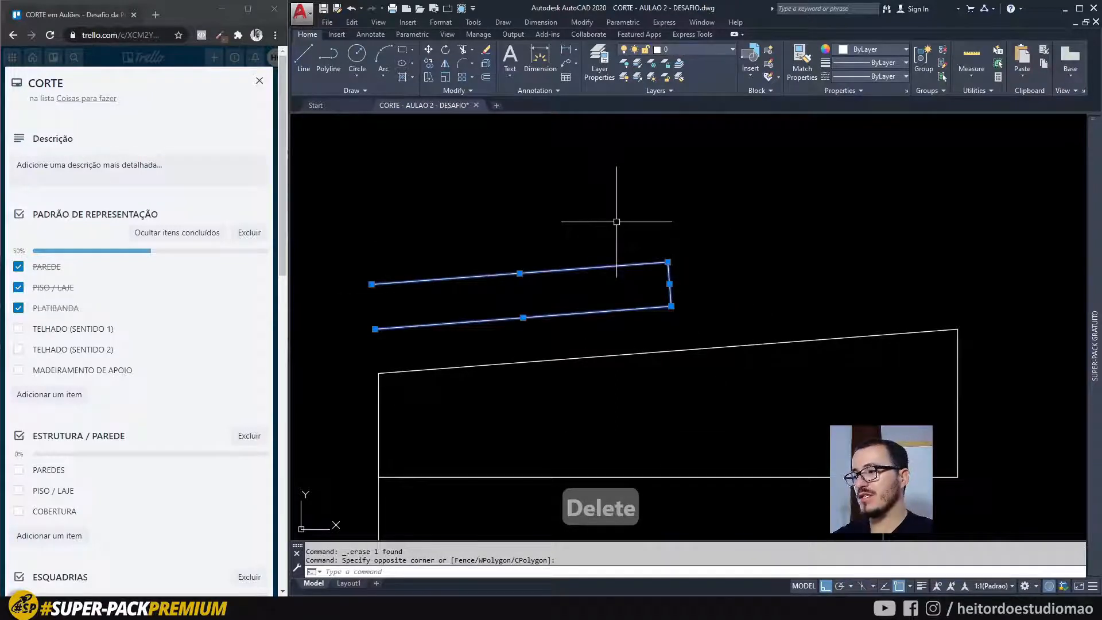
{"action": "key", "text": "Escape"}
{"action": "key", "text": "Escape"}
{"action": "scroll", "coordinate": [344, 166], "scroll_direction": "down", "scroll_amount": 3}
{"action": "left_click", "coordinate": [339, 163]}
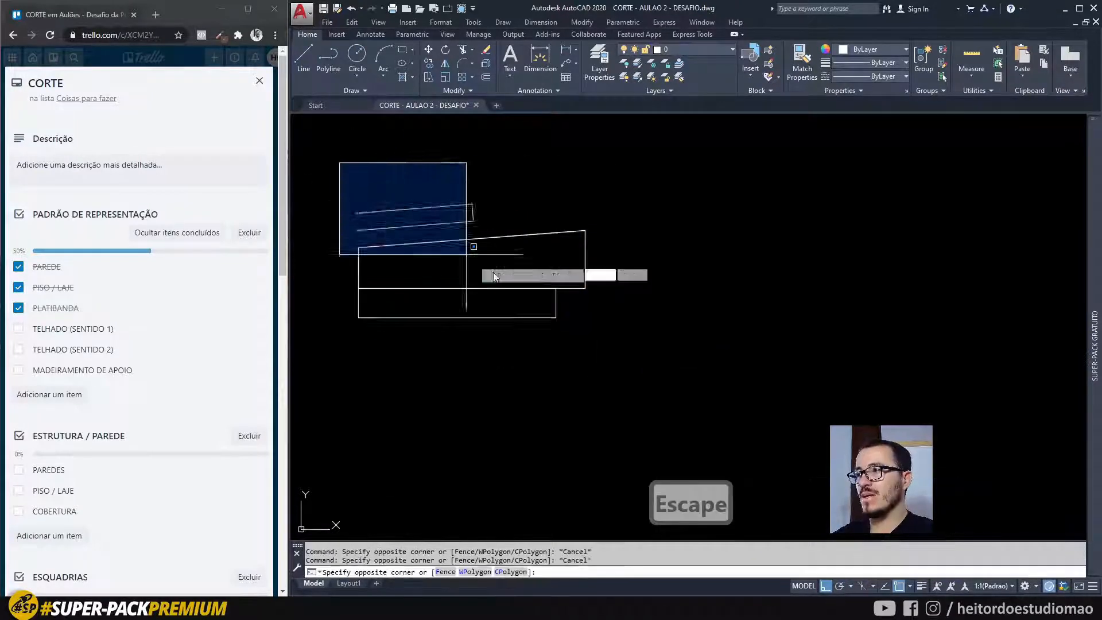
{"action": "key", "text": "Escape"}
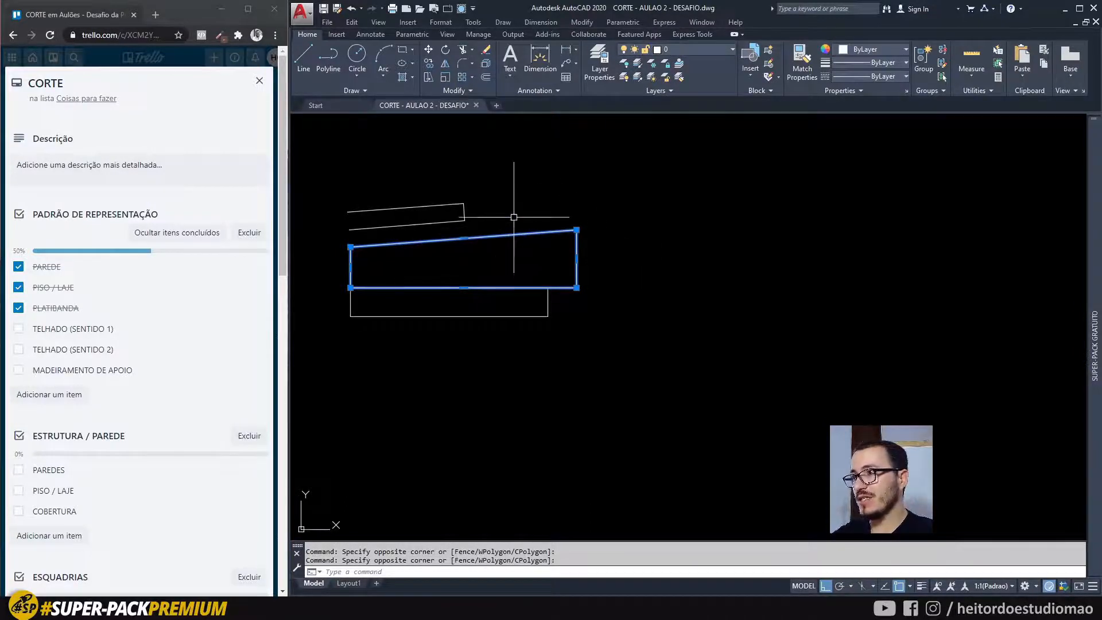
Create an associative rectangular array of the tapered tile profile together with its wipeout, accepting the default counts and spacing
{"action": "middle_click_drag", "start_coordinate": [510, 212], "coordinate": [517, 226]}
{"action": "key", "text": "Escape"}
{"action": "type", "text": "ar"}
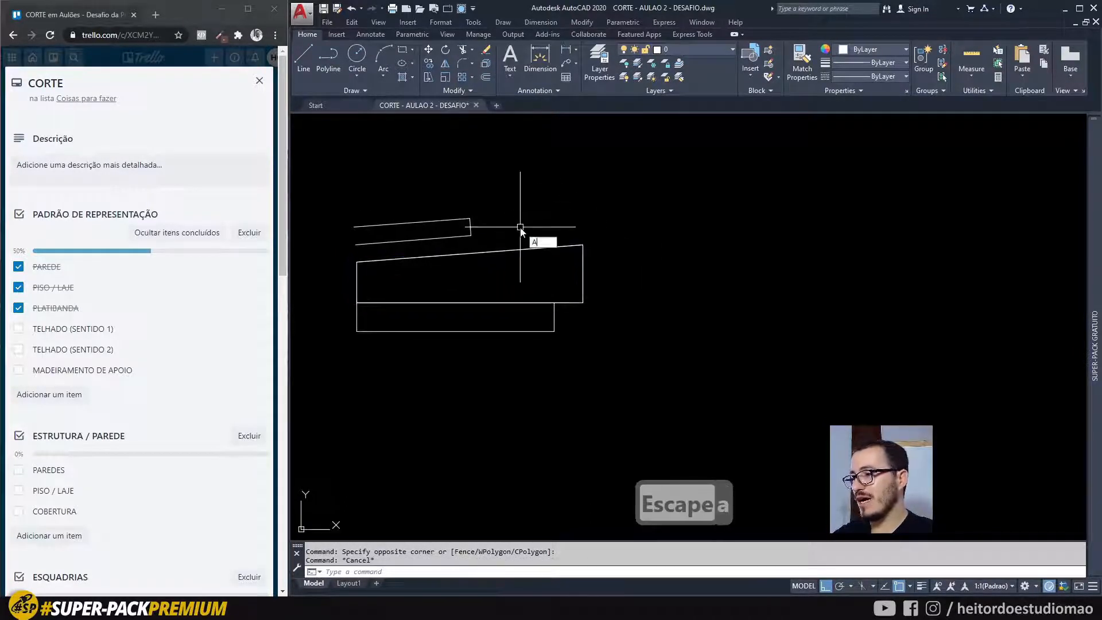
{"action": "key", "text": "Return"}
{"action": "left_click", "coordinate": [556, 219]}
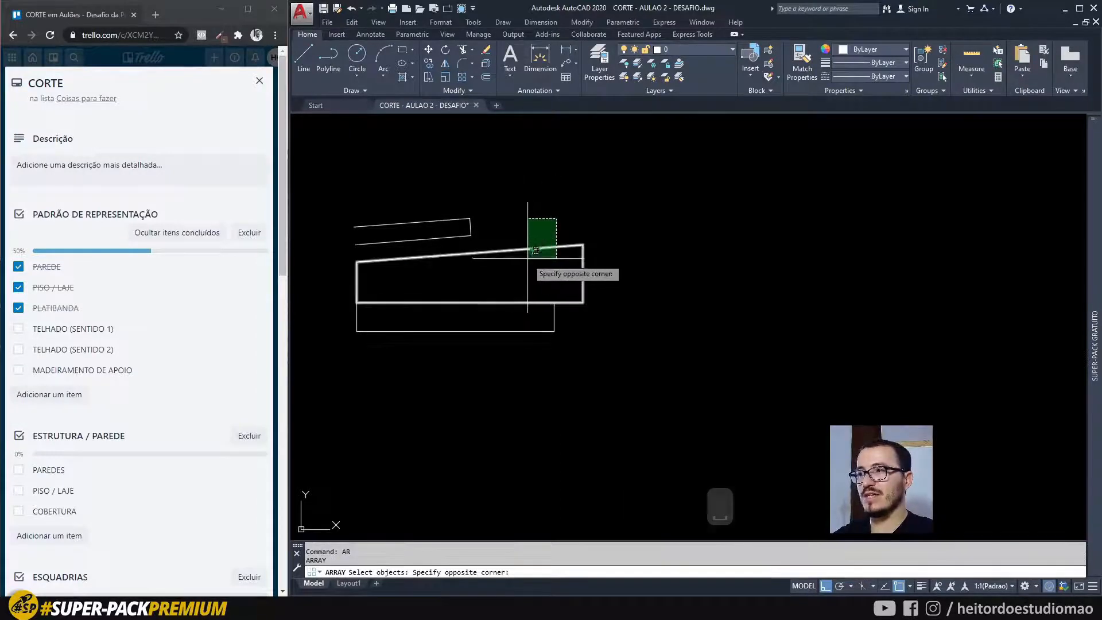
{"action": "left_click", "coordinate": [529, 257]}
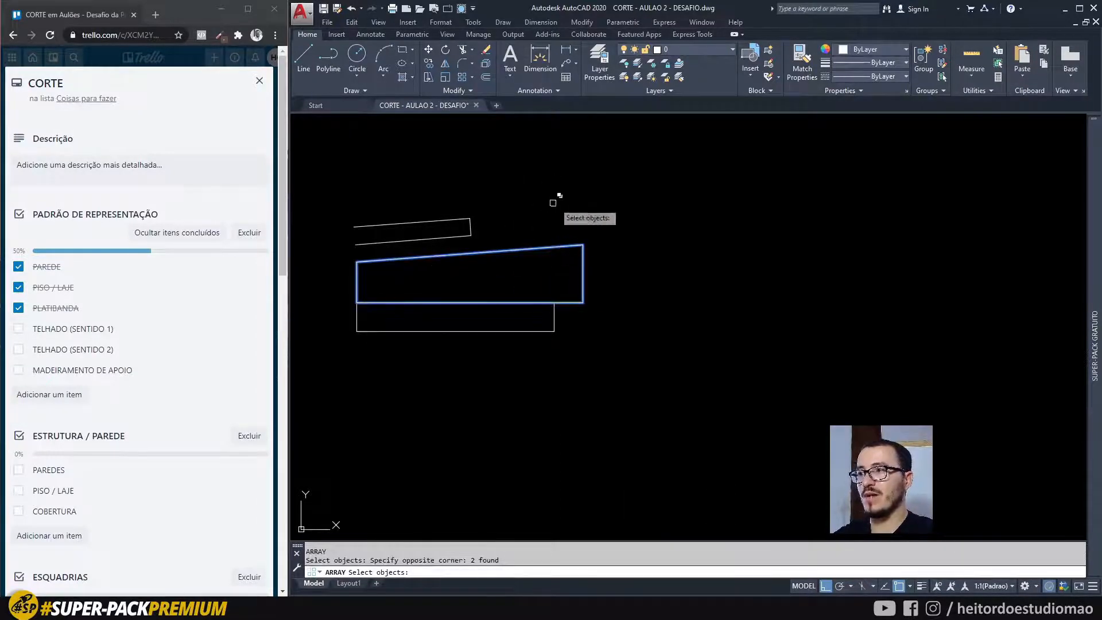
{"action": "key", "text": "space"}
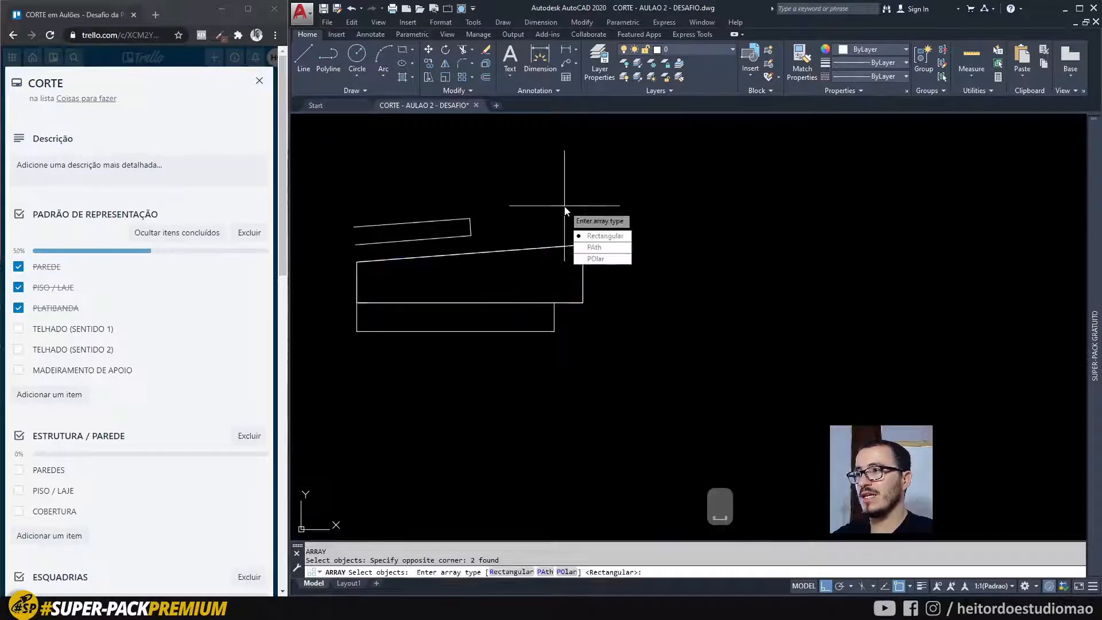
{"action": "left_click", "coordinate": [620, 236]}
{"action": "scroll", "coordinate": [565, 205], "scroll_direction": "down", "scroll_amount": 5}
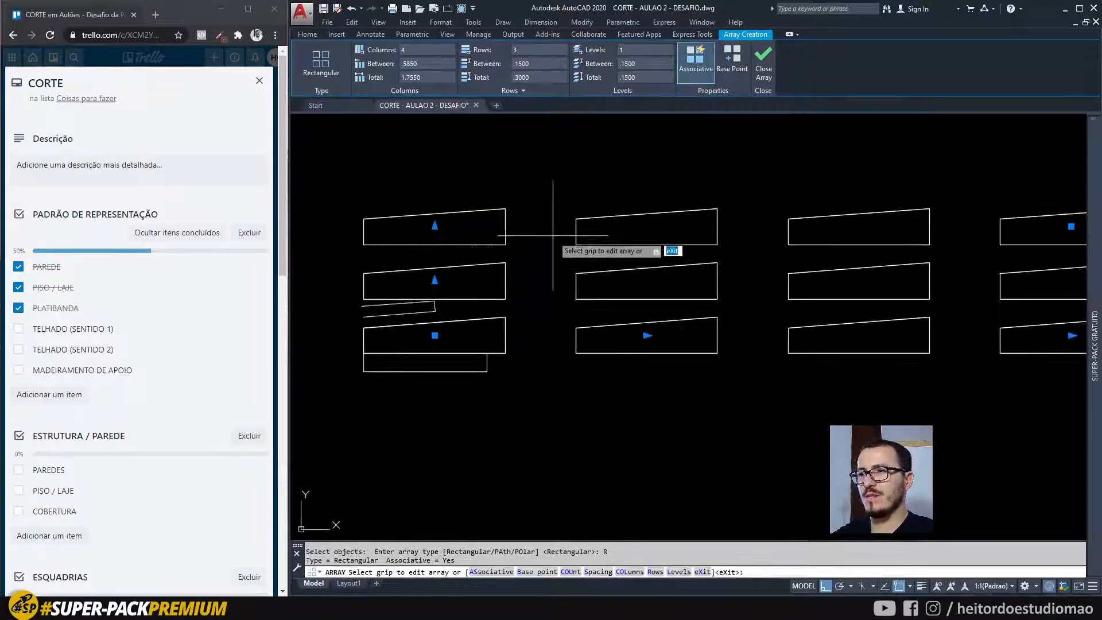
{"action": "scroll", "coordinate": [580, 214], "scroll_direction": "up", "scroll_amount": 2}
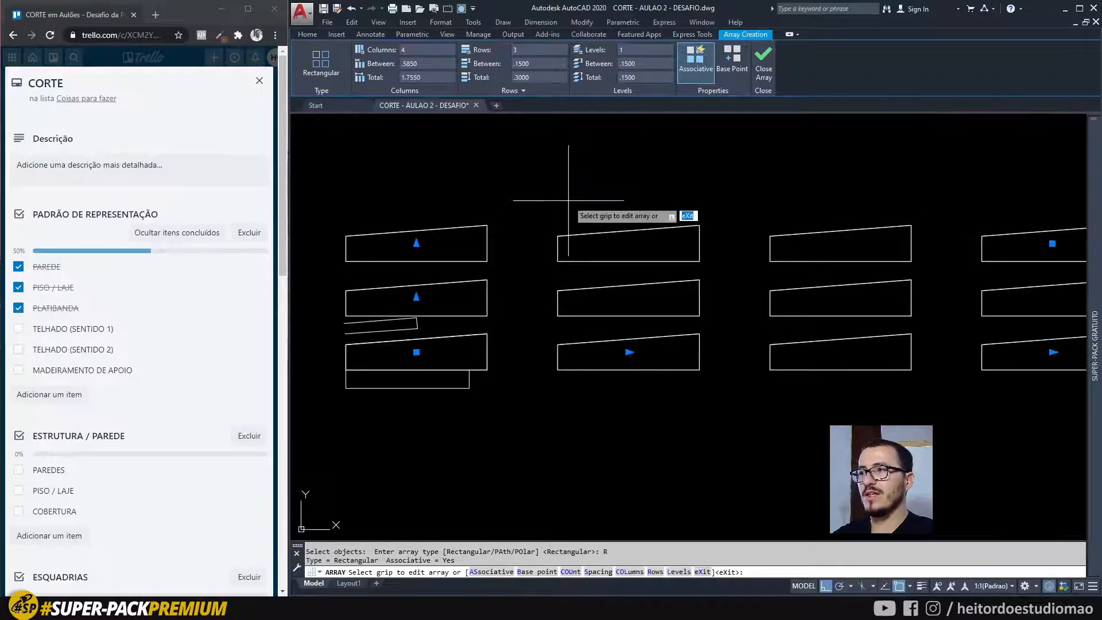
{"action": "scroll", "coordinate": [566, 200], "scroll_direction": "down", "scroll_amount": 2}
{"action": "key", "text": "Return"}
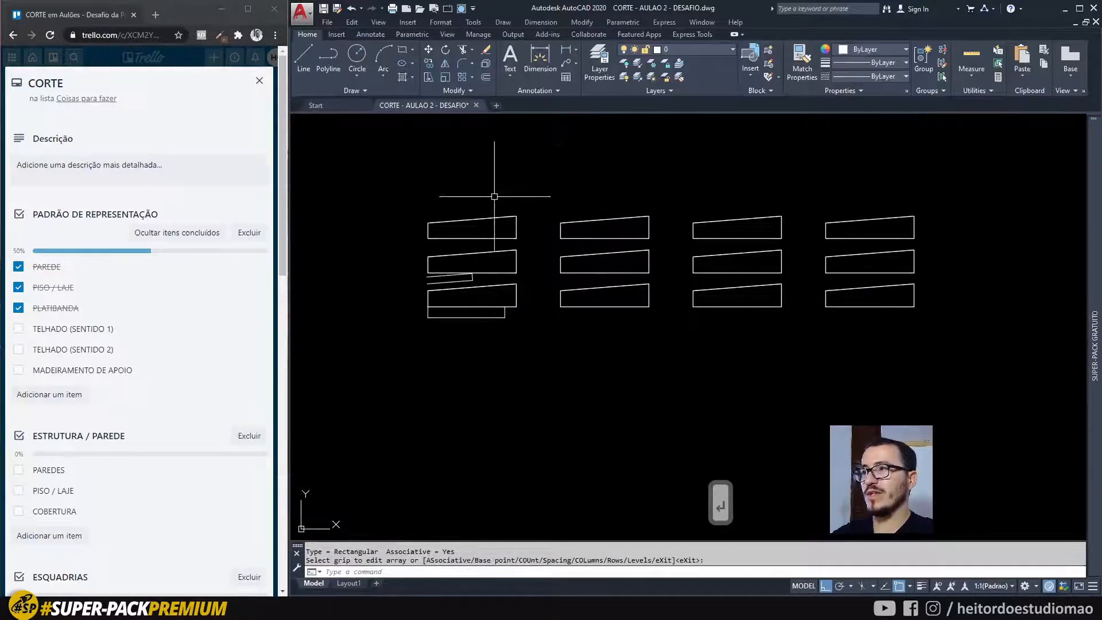
Set the tapered tile array to 2 columns
{"action": "left_click", "coordinate": [494, 196]}
{"action": "left_click", "coordinate": [481, 226]}
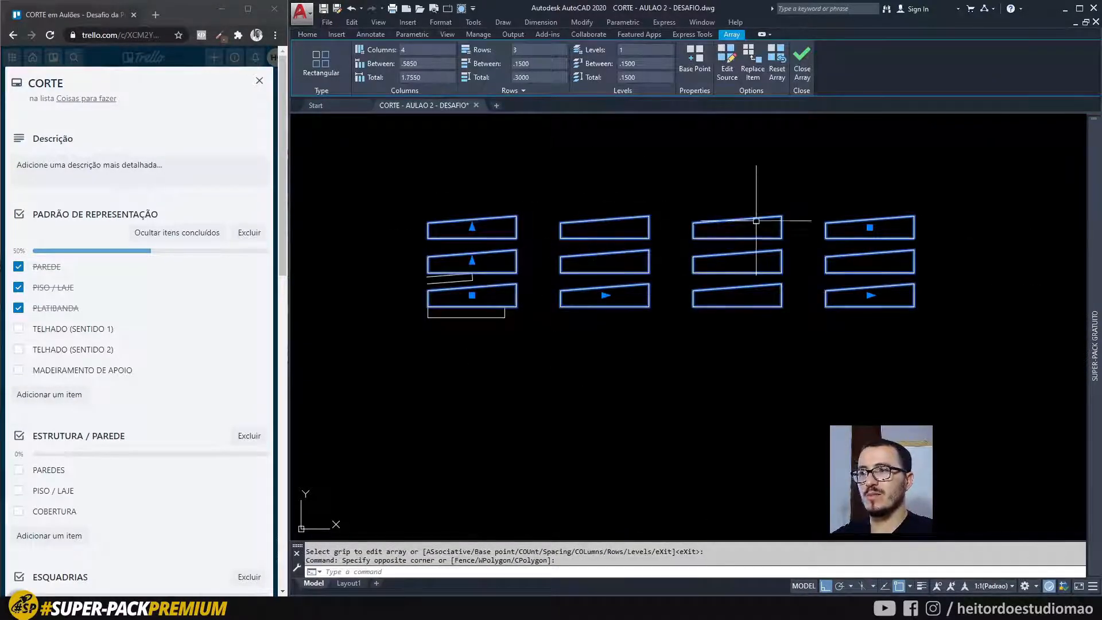
{"action": "middle_click_drag", "start_coordinate": [665, 181], "coordinate": [565, 165]}
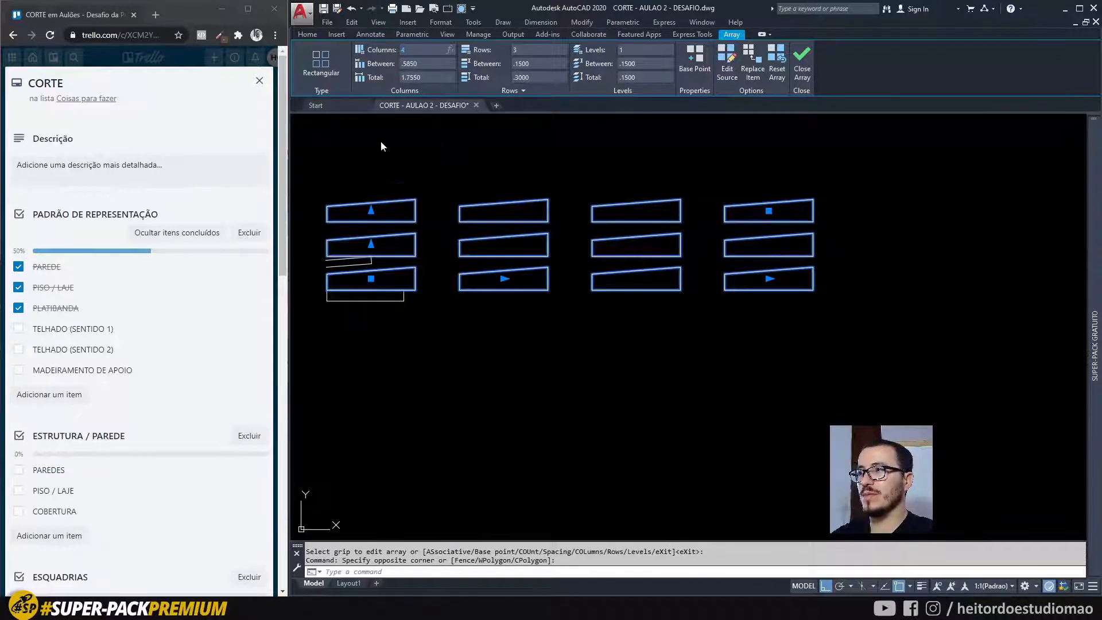
{"action": "type", "text": "2"}
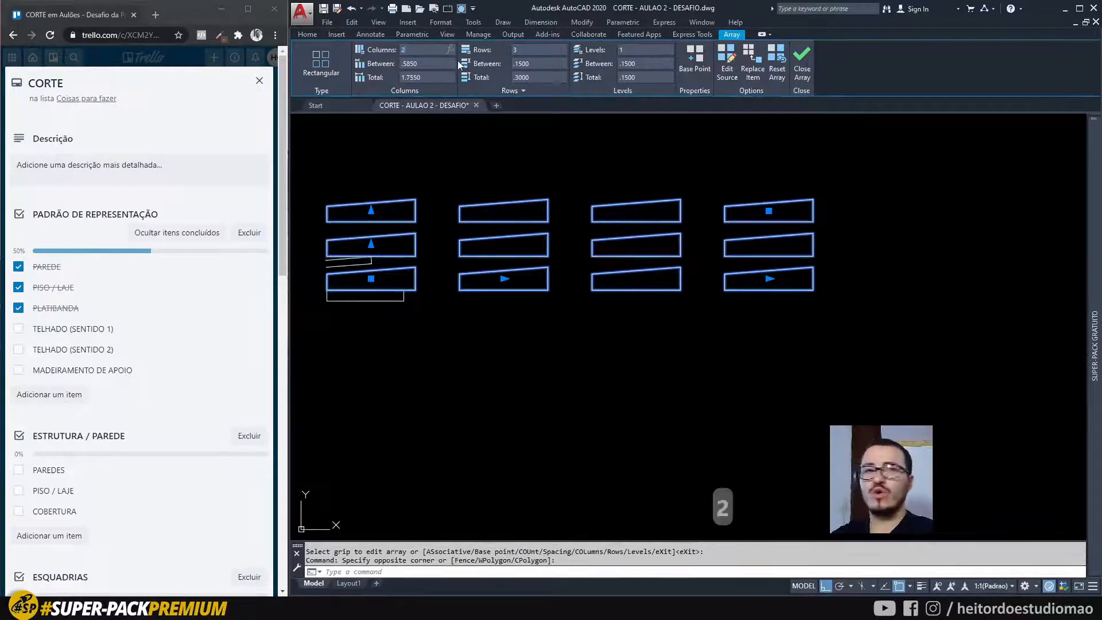
{"action": "key", "text": "Return"}
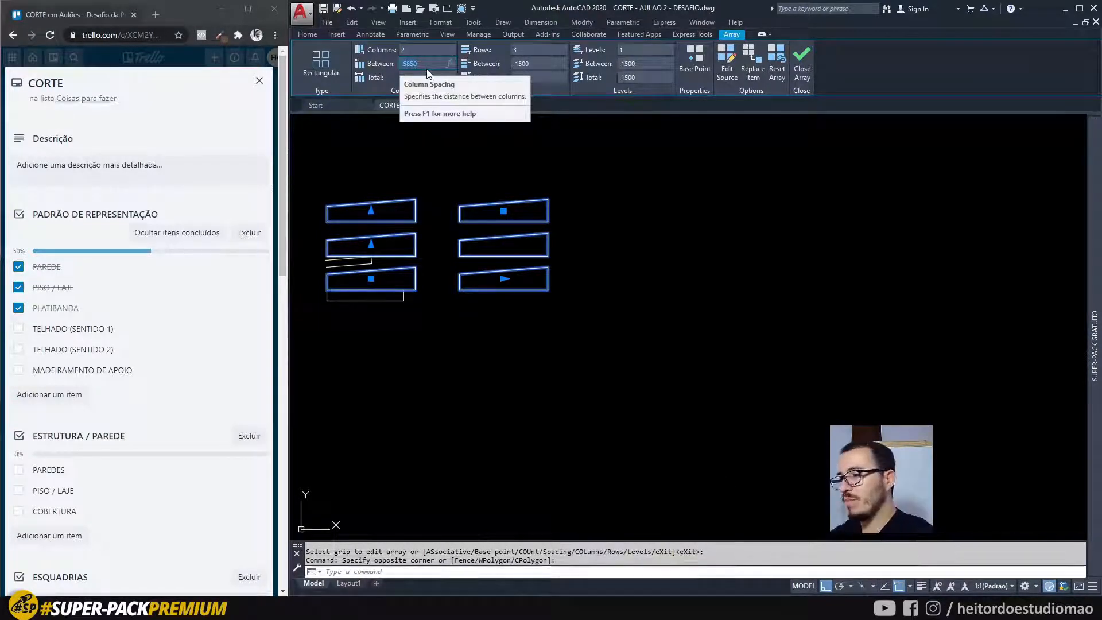
Set the array's column spacing to 0.39 so that the tapered tiles sit end to end
{"action": "key", "text": "BackSpace"}
{"action": "type", "text": "2"}
{"action": "key", "text": "BackSpace"}
{"action": "type", "text": "2"}
{"action": "key", "text": "BackSpace"}
{"action": "type", "text": "39"}
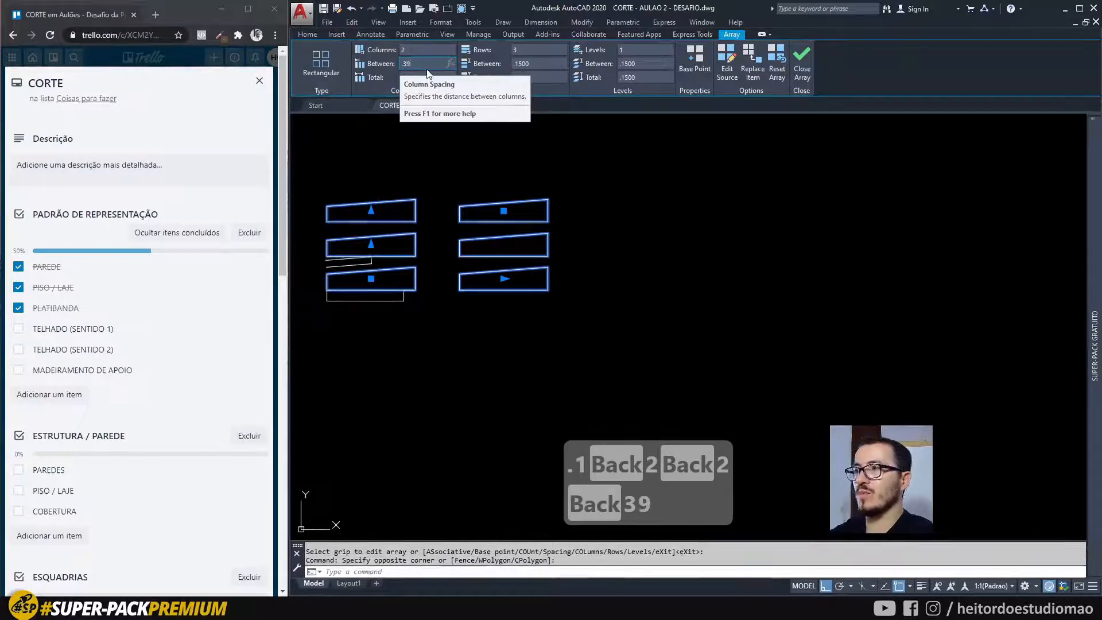
{"action": "key", "text": "Return"}
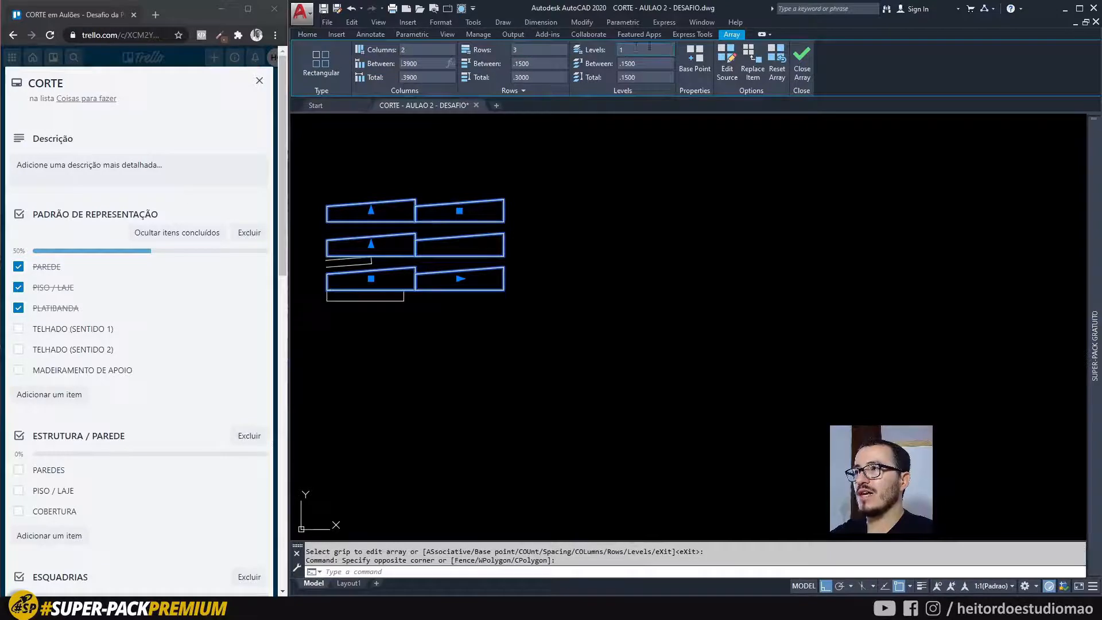
Reduce the tile array to 1 row and set its base point at the first tile's lower right corner
{"action": "left_click_drag", "start_coordinate": [531, 50], "coordinate": [513, 51]}
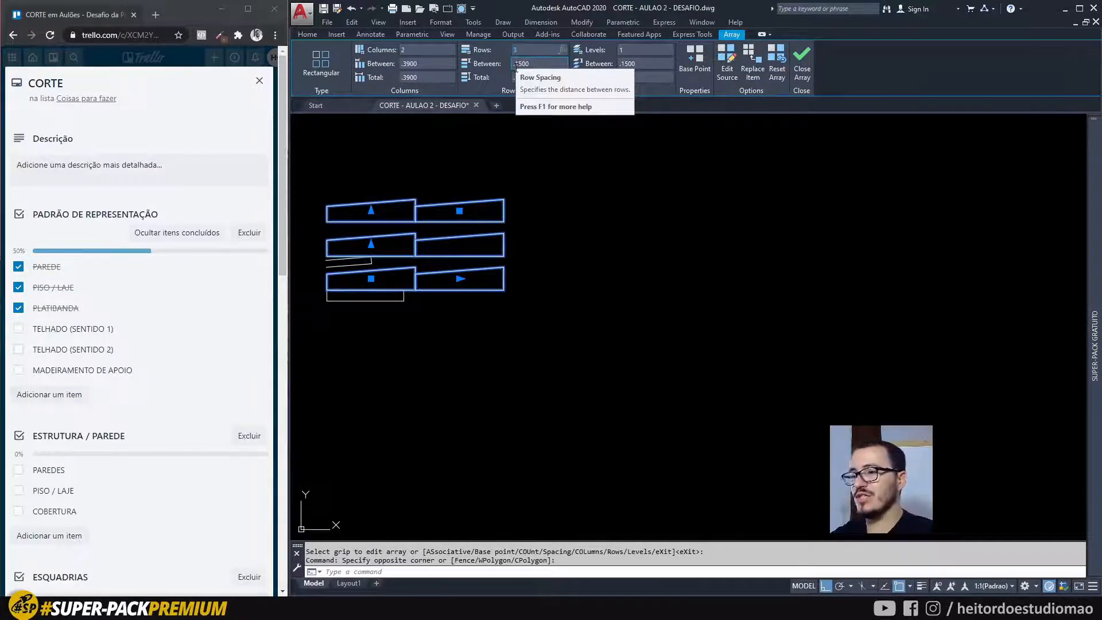
{"action": "key", "text": "Return"}
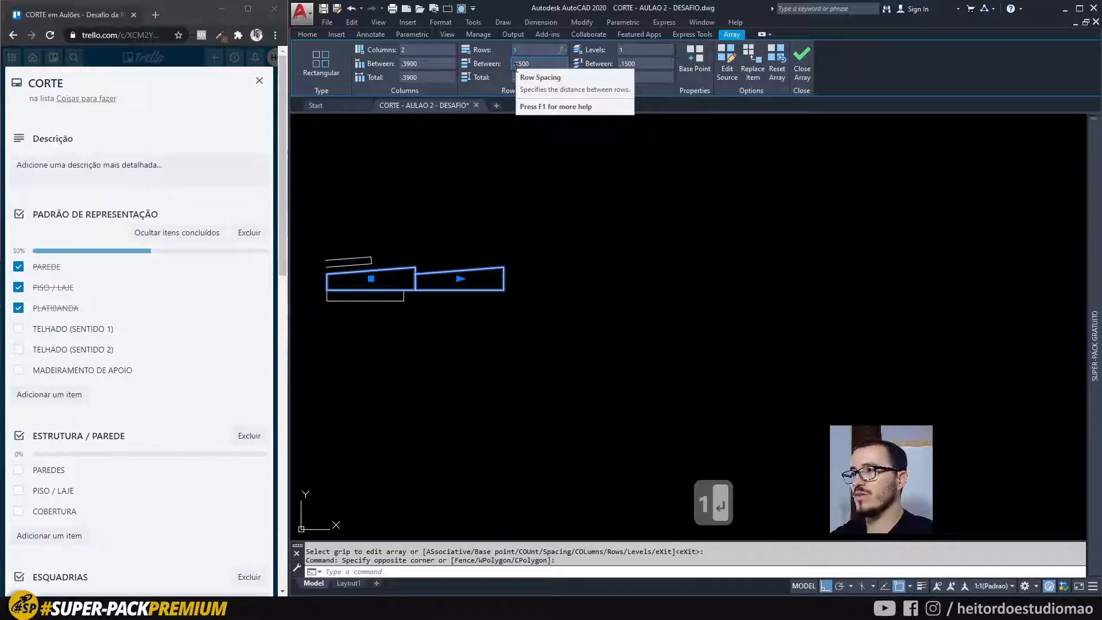
{"action": "left_click", "coordinate": [696, 65]}
{"action": "scroll", "coordinate": [406, 289], "scroll_direction": "up", "scroll_amount": 4}
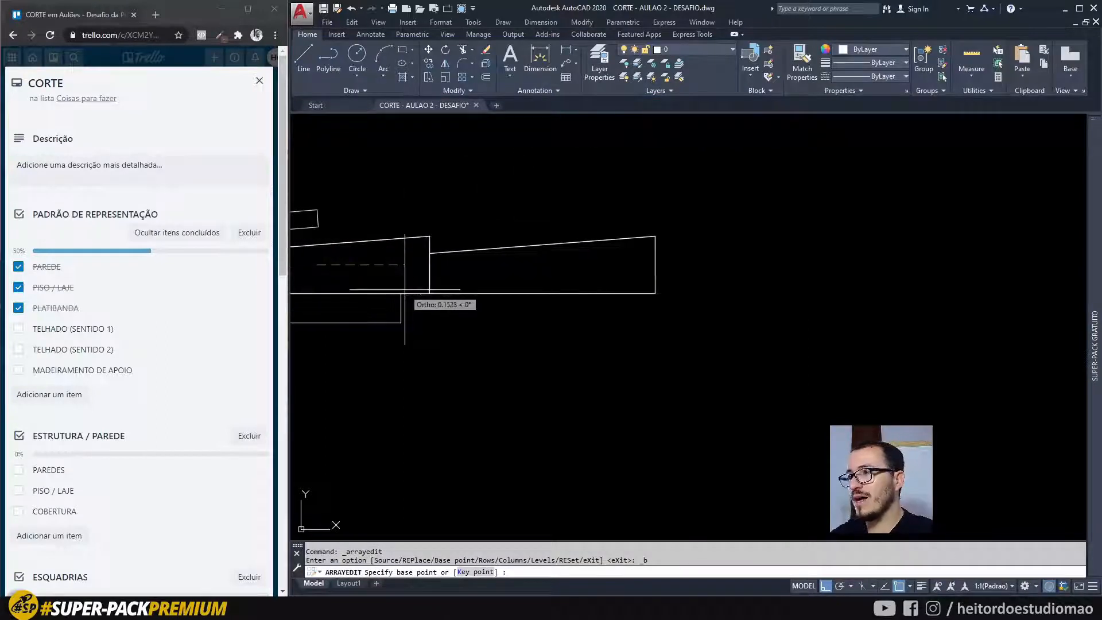
{"action": "left_click", "coordinate": [429, 293]}
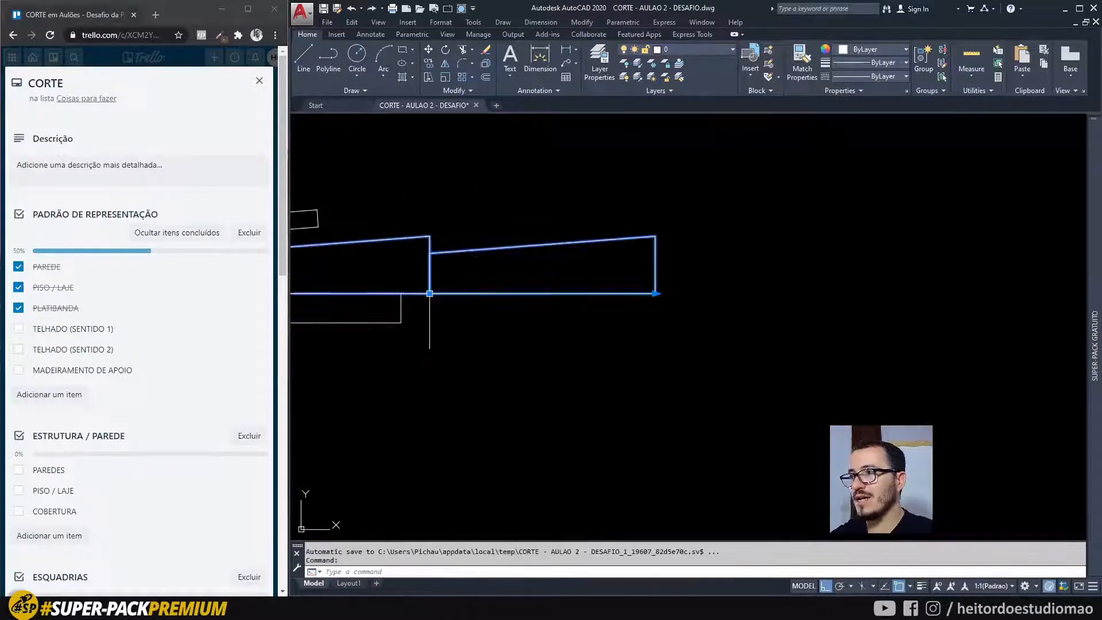
{"action": "scroll", "coordinate": [480, 220], "scroll_direction": "down", "scroll_amount": 2}
{"action": "mouse_move", "coordinate": [591, 267]}
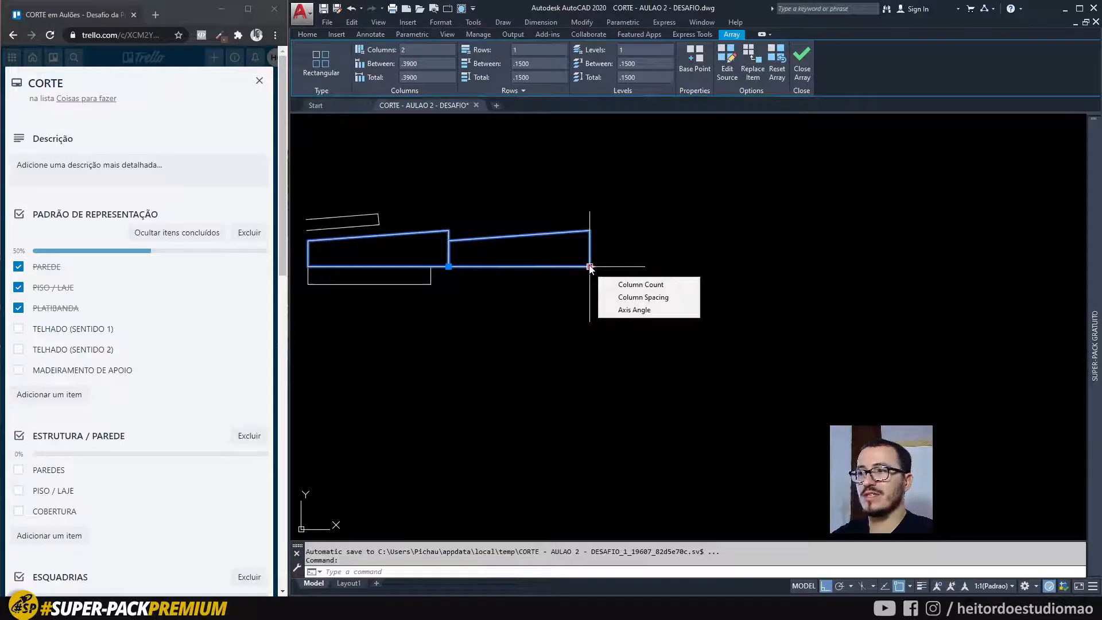
{"action": "left_click", "coordinate": [590, 267]}
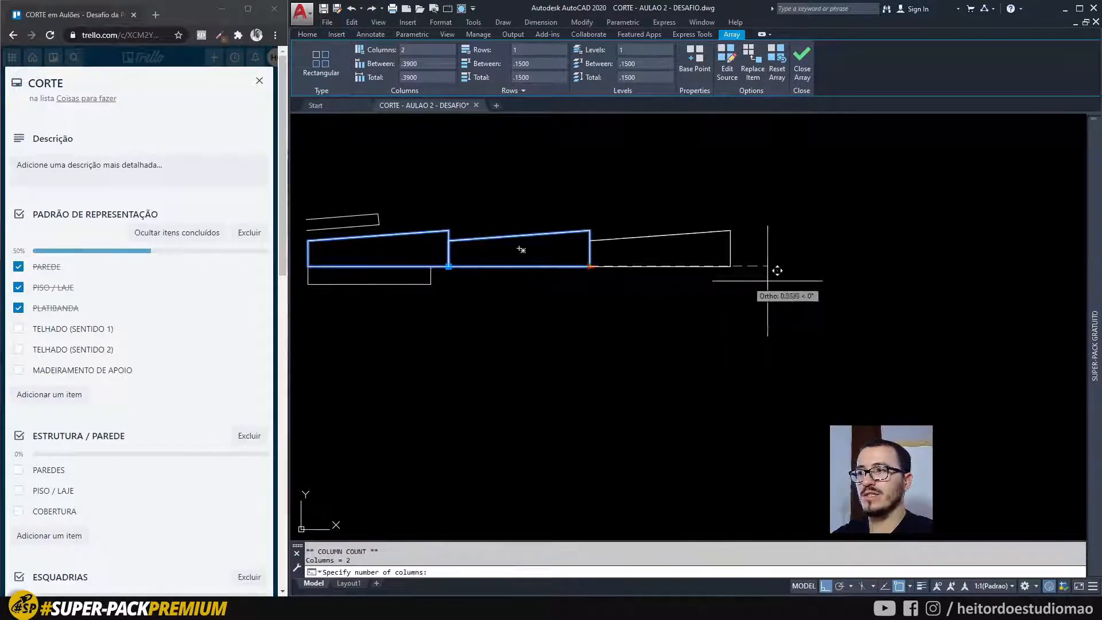
{"action": "scroll", "coordinate": [1030, 285], "scroll_direction": "down", "scroll_amount": 4}
{"action": "middle_click_drag", "start_coordinate": [1007, 286], "coordinate": [715, 293]}
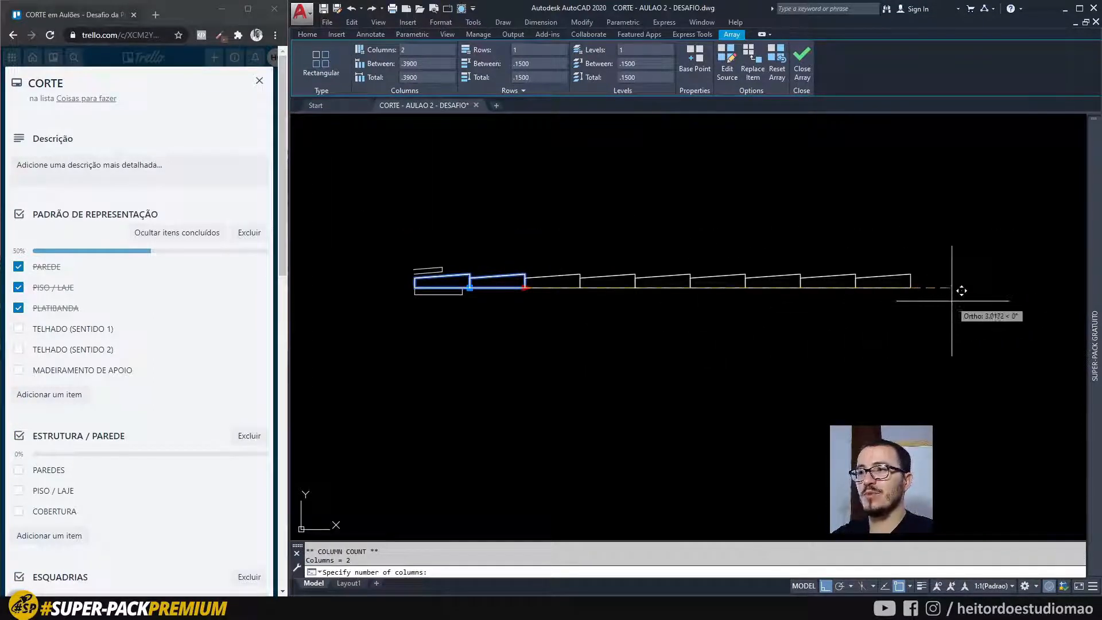
{"action": "middle_click_drag", "start_coordinate": [993, 297], "coordinate": [929, 246]}
{"action": "key", "text": "Escape"}
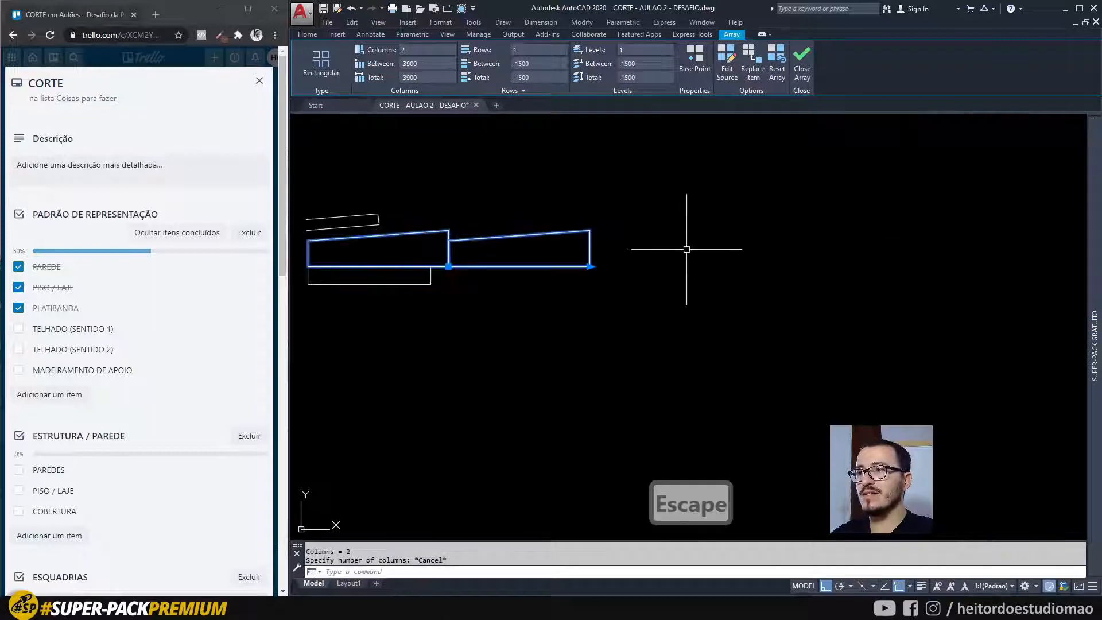
Deselect the tile array and mark TELHADO (SENTIDO 1) as complete in the Trello checklist
{"action": "key", "text": "Escape"}
{"action": "scroll", "coordinate": [461, 187], "scroll_direction": "down", "scroll_amount": 2}
{"action": "left_click", "coordinate": [358, 167]}
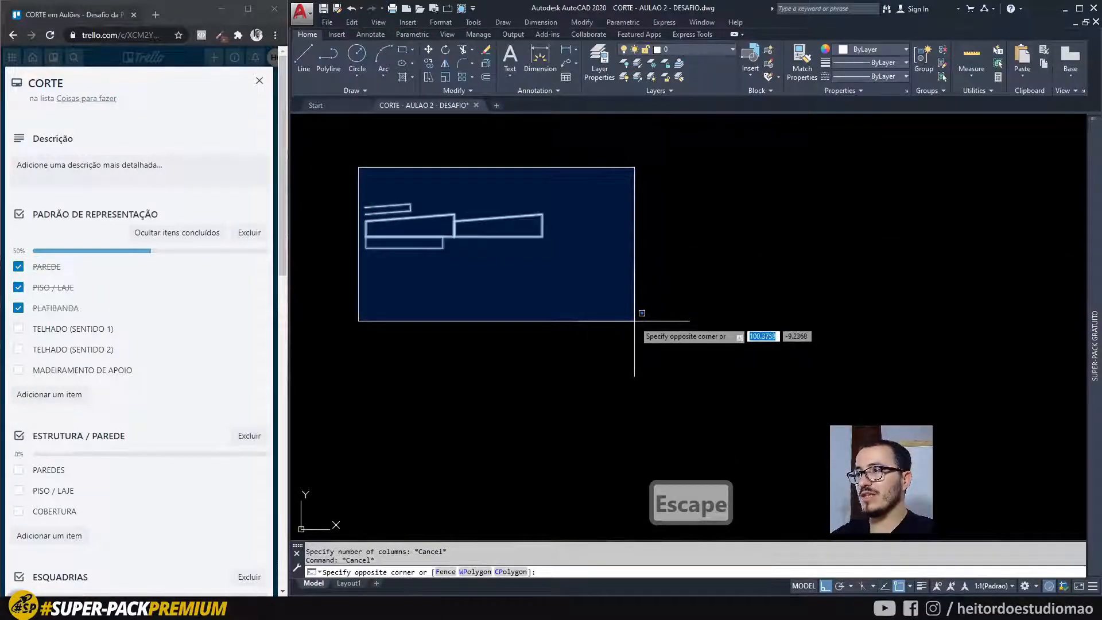
{"action": "key", "text": "Escape"}
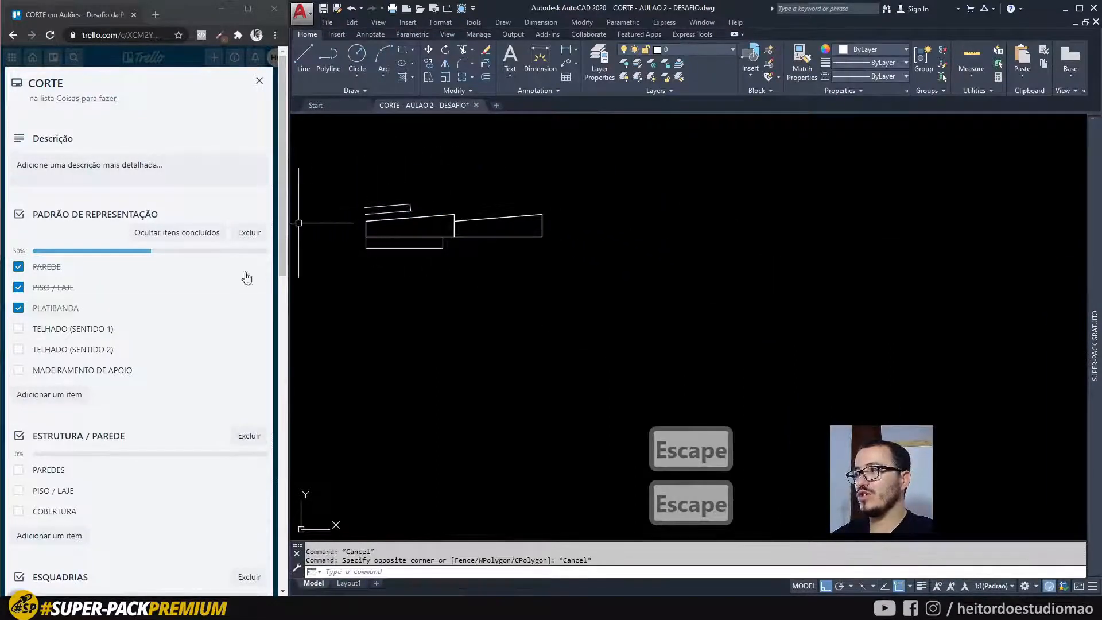
{"action": "left_click", "coordinate": [18, 328]}
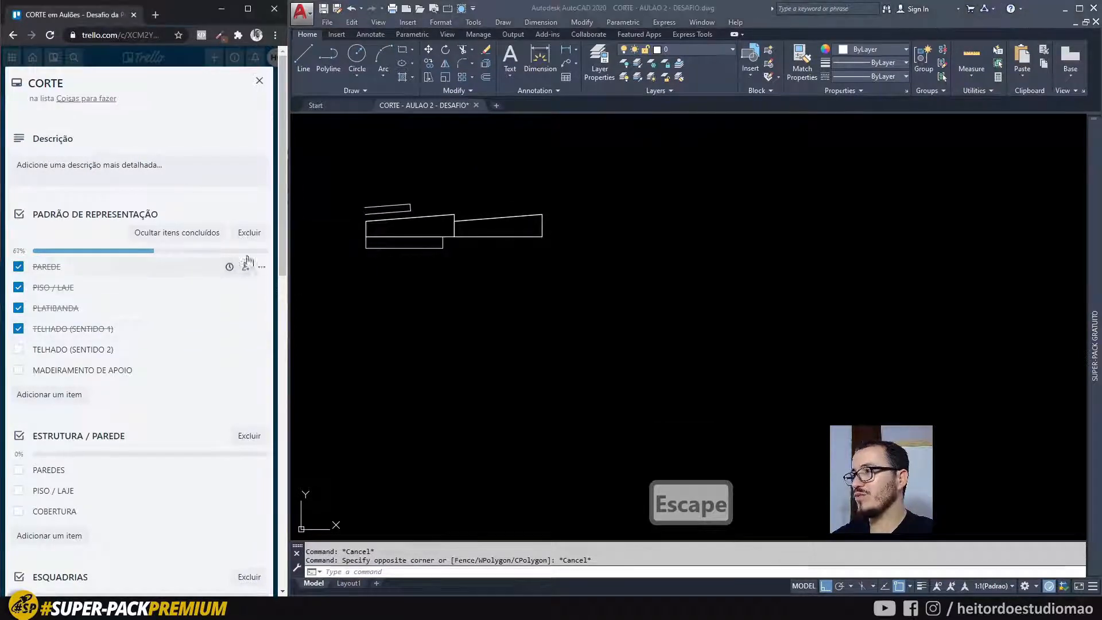
Assign the tile array and the rectangle below it to the 2vista layer
{"action": "scroll", "coordinate": [434, 243], "scroll_direction": "up", "scroll_amount": 2}
{"action": "left_click", "coordinate": [508, 275]}
{"action": "left_click", "coordinate": [411, 172]}
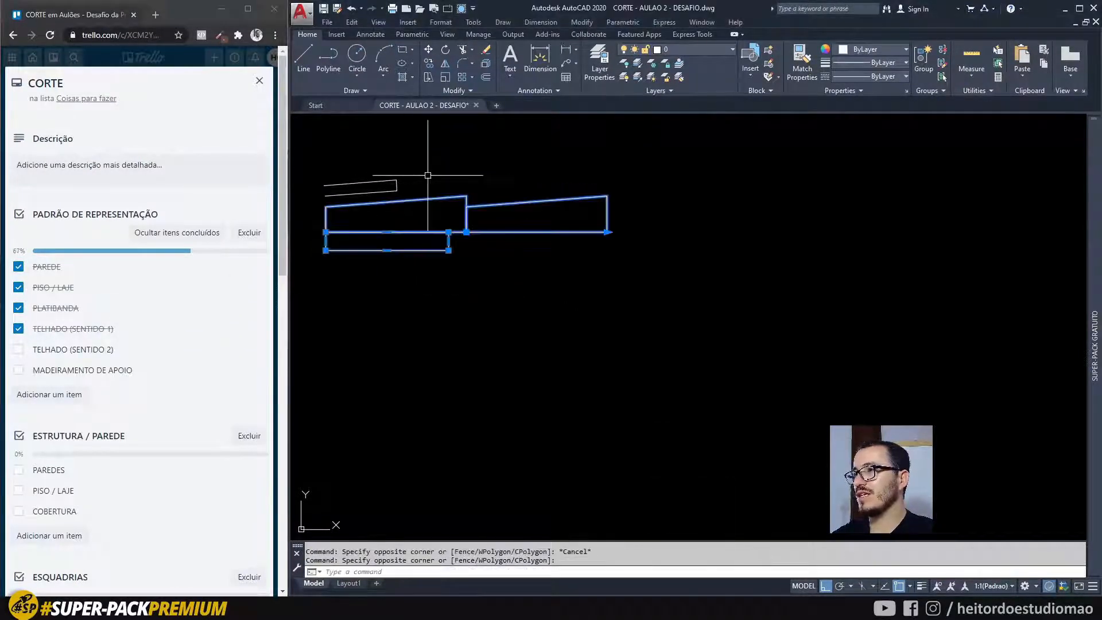
{"action": "key", "text": "Escape"}
{"action": "left_click", "coordinate": [494, 291]}
{"action": "left_click", "coordinate": [490, 281]}
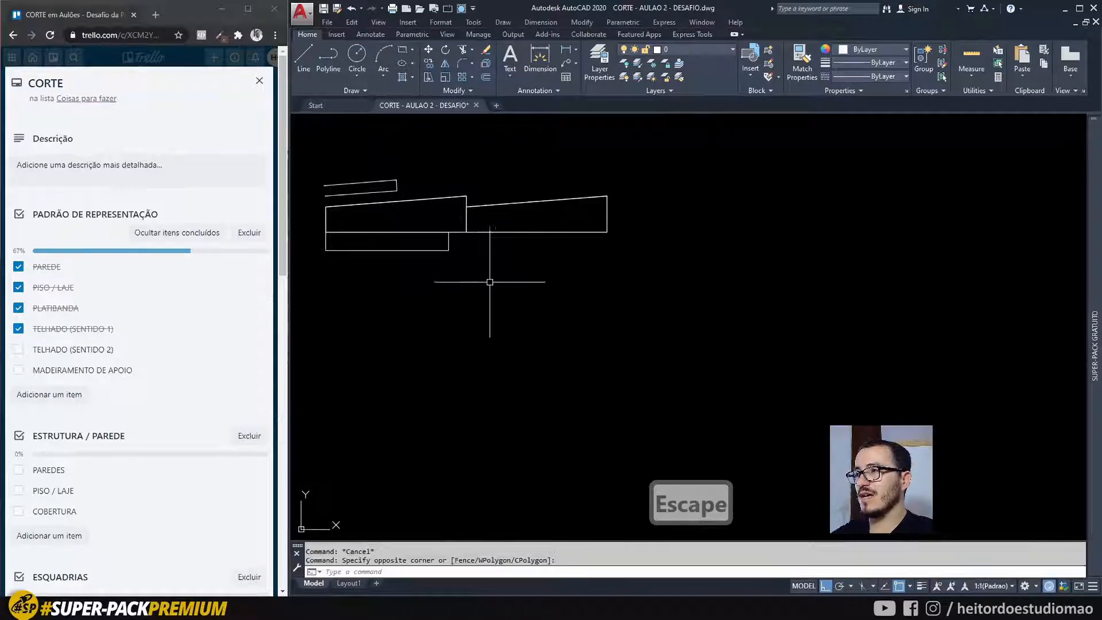
{"action": "left_click", "coordinate": [490, 282]}
{"action": "left_click", "coordinate": [439, 172]}
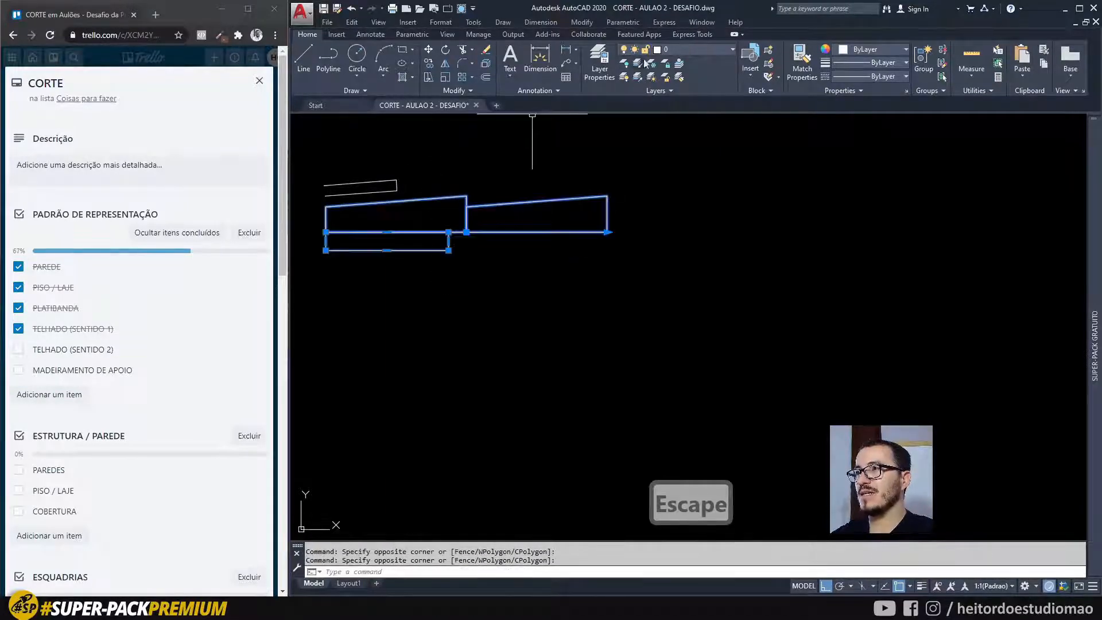
{"action": "left_click", "coordinate": [658, 52]}
{"action": "left_click", "coordinate": [678, 356]}
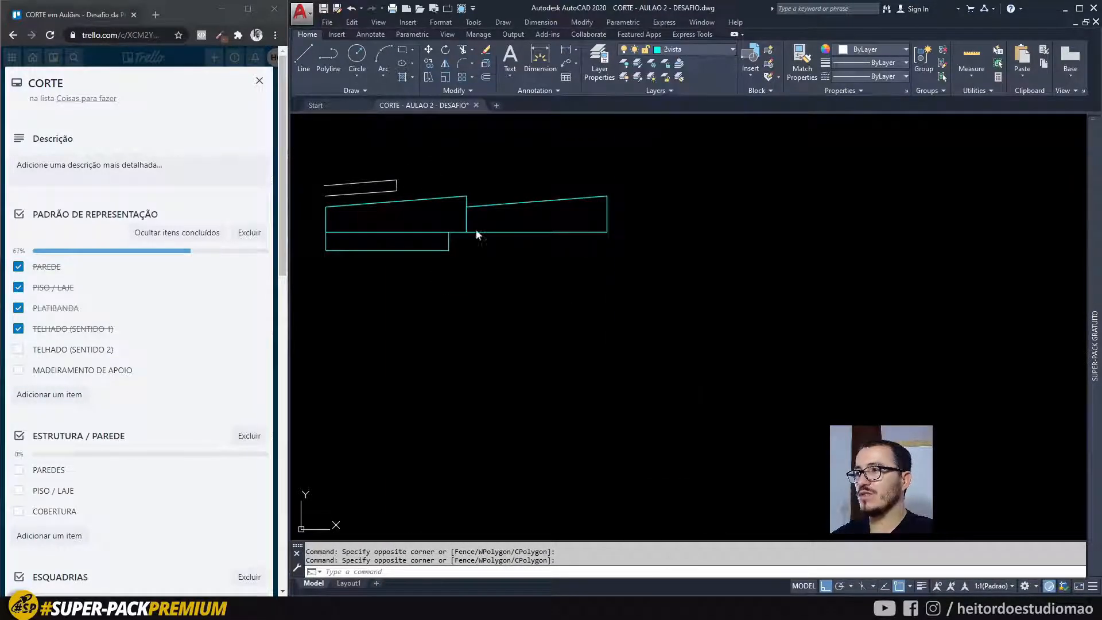
{"action": "key", "text": "Escape"}
Assign the narrow sloped strip above the tile array to the 1vista layer
{"action": "left_click", "coordinate": [393, 160]}
{"action": "left_click", "coordinate": [359, 197]}
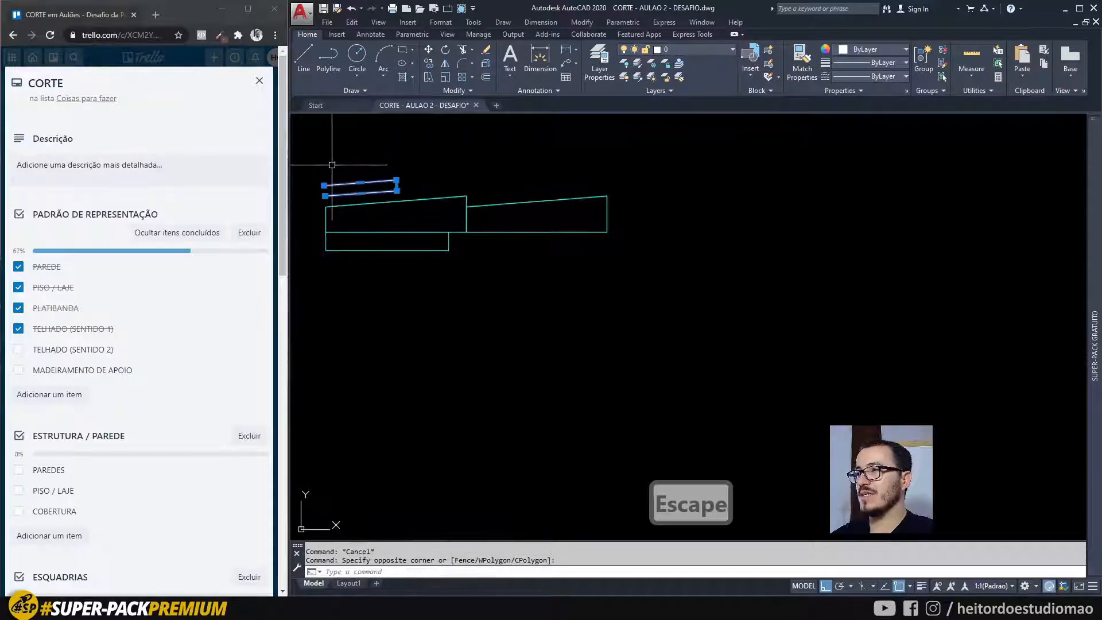
{"action": "left_click", "coordinate": [677, 50]}
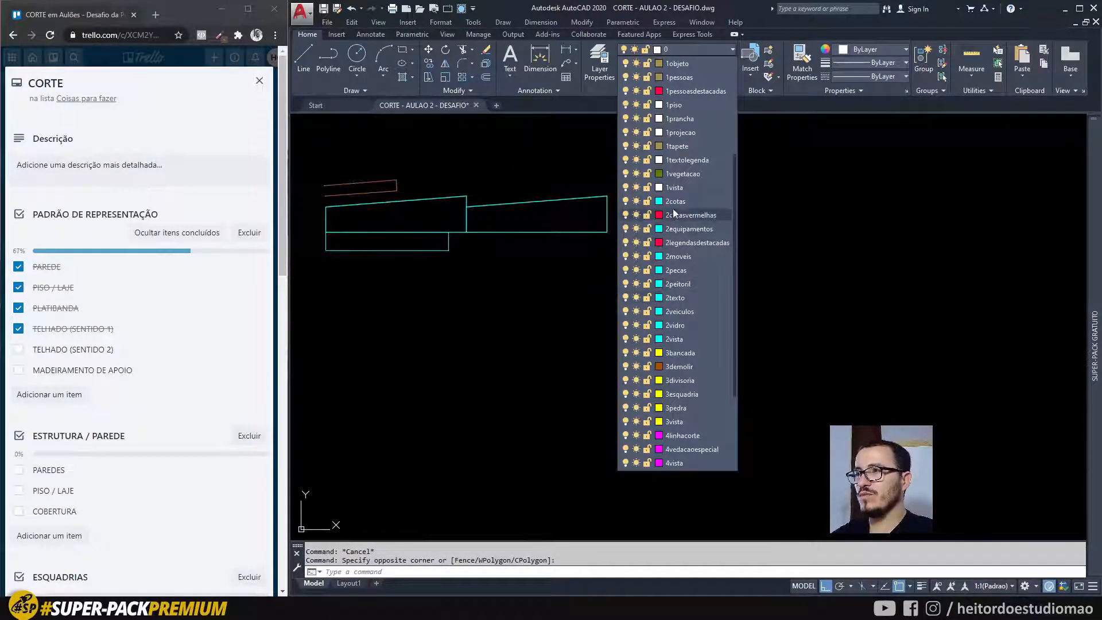
{"action": "left_click", "coordinate": [673, 187]}
{"action": "scroll", "coordinate": [594, 281], "scroll_direction": "down", "scroll_amount": 4}
{"action": "key", "text": "Escape"}
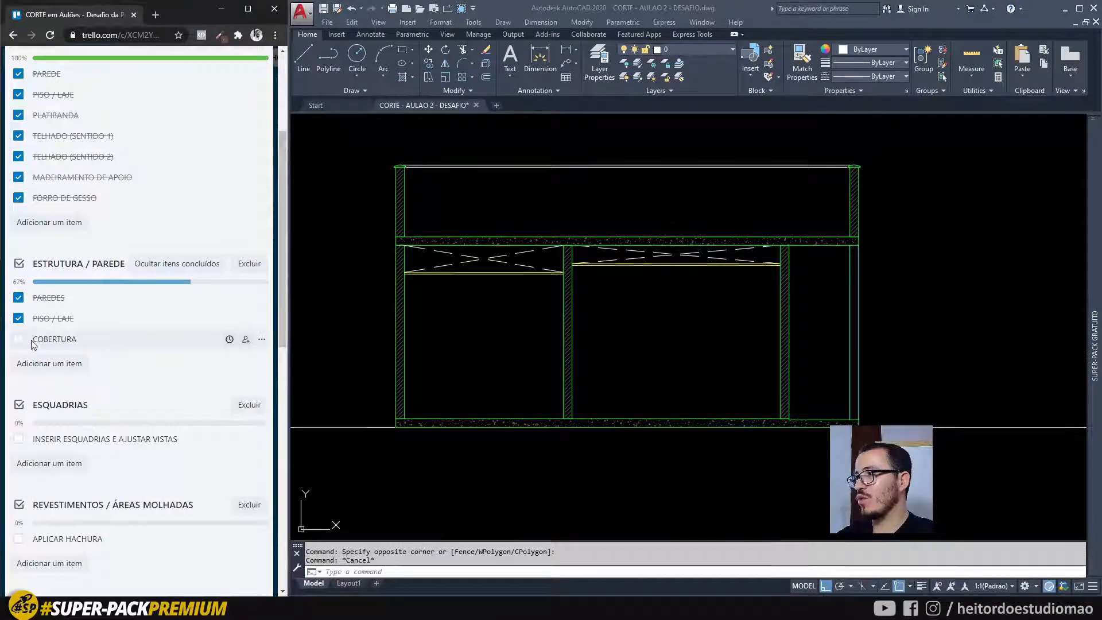
Draw a vertical ray upward from the upper end of the dashed line left of the gutter in the roof plan
{"action": "scroll", "coordinate": [574, 298], "scroll_direction": "down", "scroll_amount": 4}
{"action": "scroll", "coordinate": [574, 463], "scroll_direction": "up", "scroll_amount": 2}
{"action": "scroll", "coordinate": [614, 416], "scroll_direction": "up", "scroll_amount": 4}
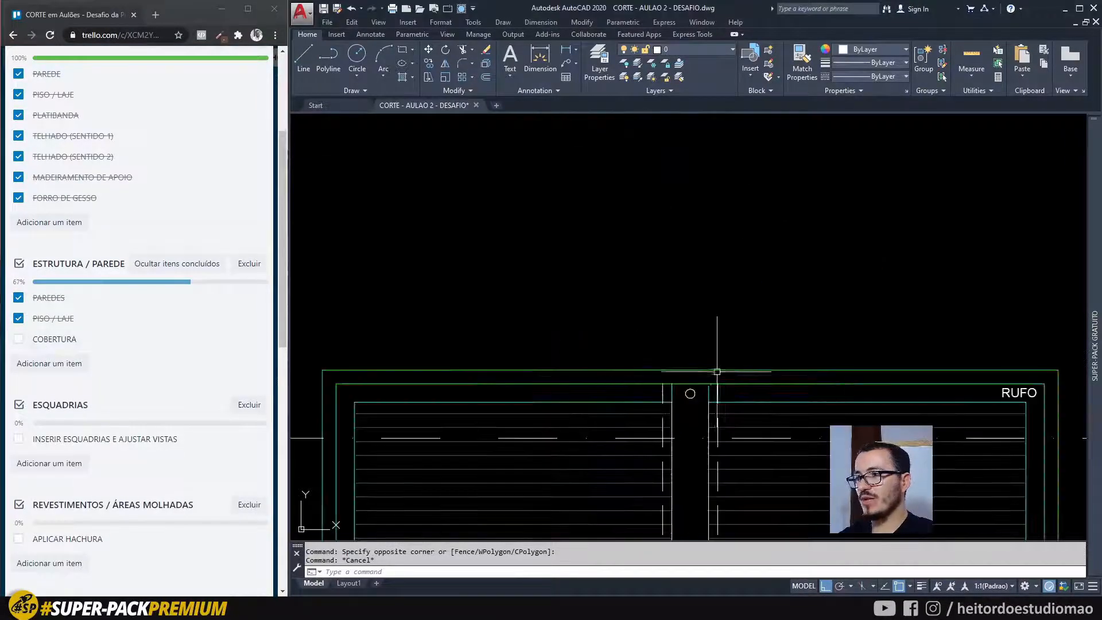
{"action": "middle_click_drag", "start_coordinate": [585, 220], "coordinate": [590, 258]}
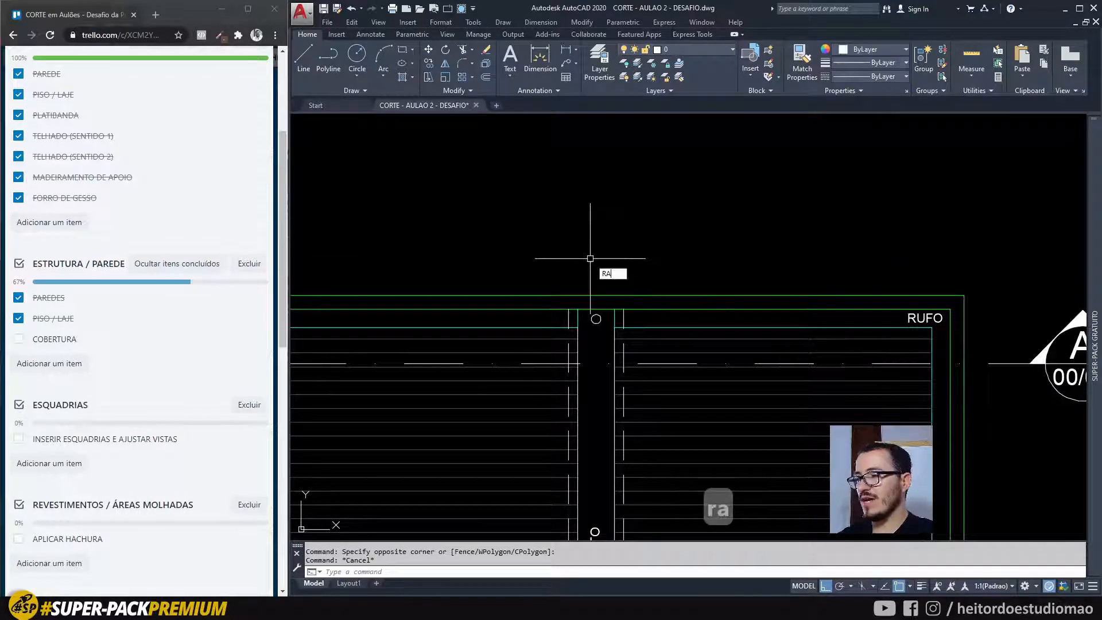
{"action": "key", "text": "Return"}
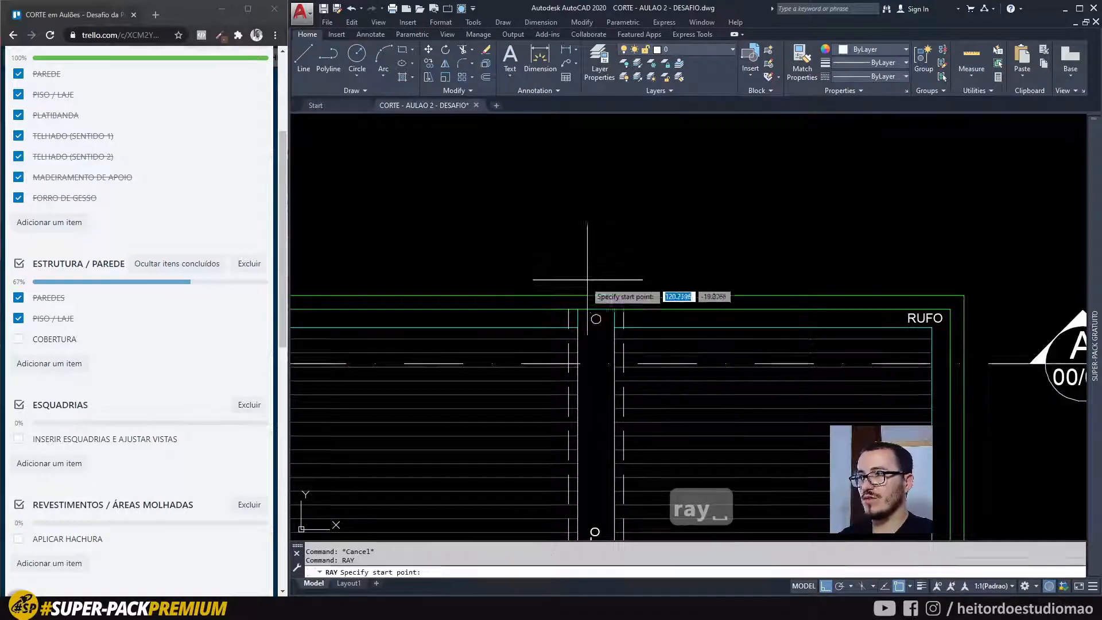
{"action": "left_click", "coordinate": [569, 309]}
{"action": "left_click", "coordinate": [570, 224]}
{"action": "key", "text": "Escape"}
Draw a second vertical ray upward from the upper end of the dashed line right of the gutter
{"action": "key", "text": "space"}
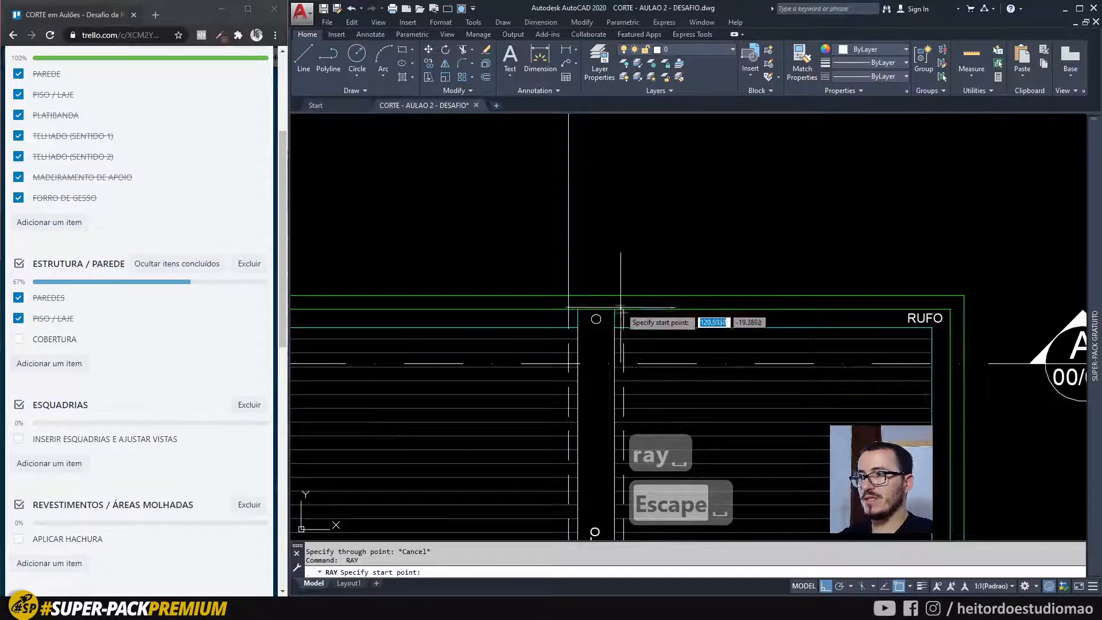
{"action": "left_click", "coordinate": [622, 308]}
{"action": "left_click", "coordinate": [624, 259]}
{"action": "key", "text": "Escape"}
{"action": "key", "text": "space"}
{"action": "key", "text": "Escape"}
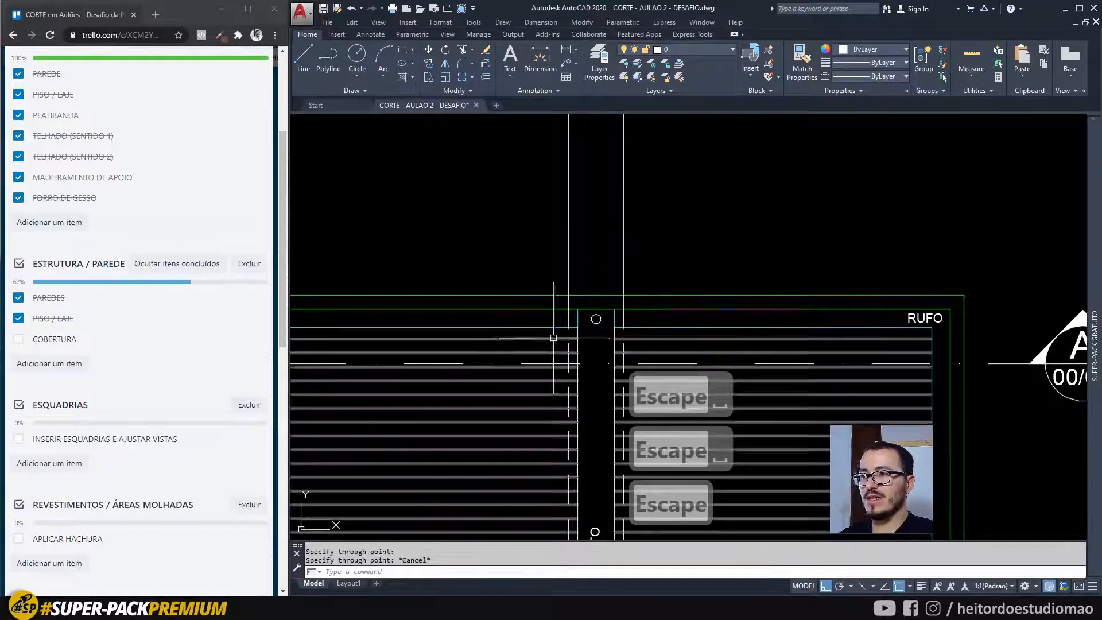
Draw a horizontal construction line along the top of the upper slab in the section
{"action": "scroll", "coordinate": [617, 336], "scroll_direction": "down", "scroll_amount": 3}
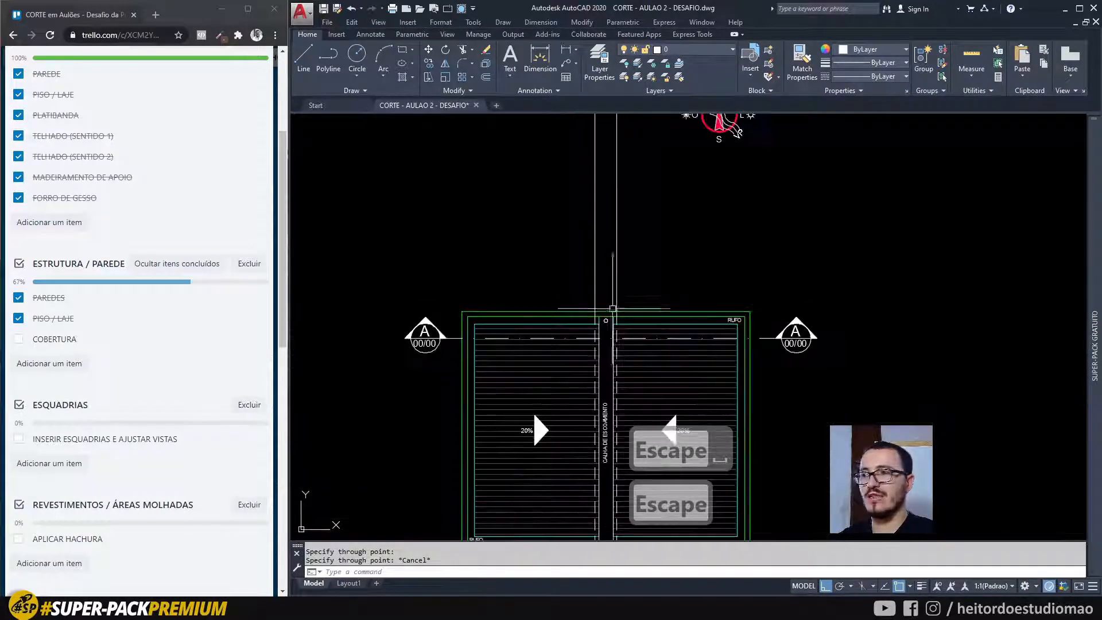
{"action": "scroll", "coordinate": [609, 304], "scroll_direction": "up", "scroll_amount": 5}
{"action": "type", "text": "xl"}
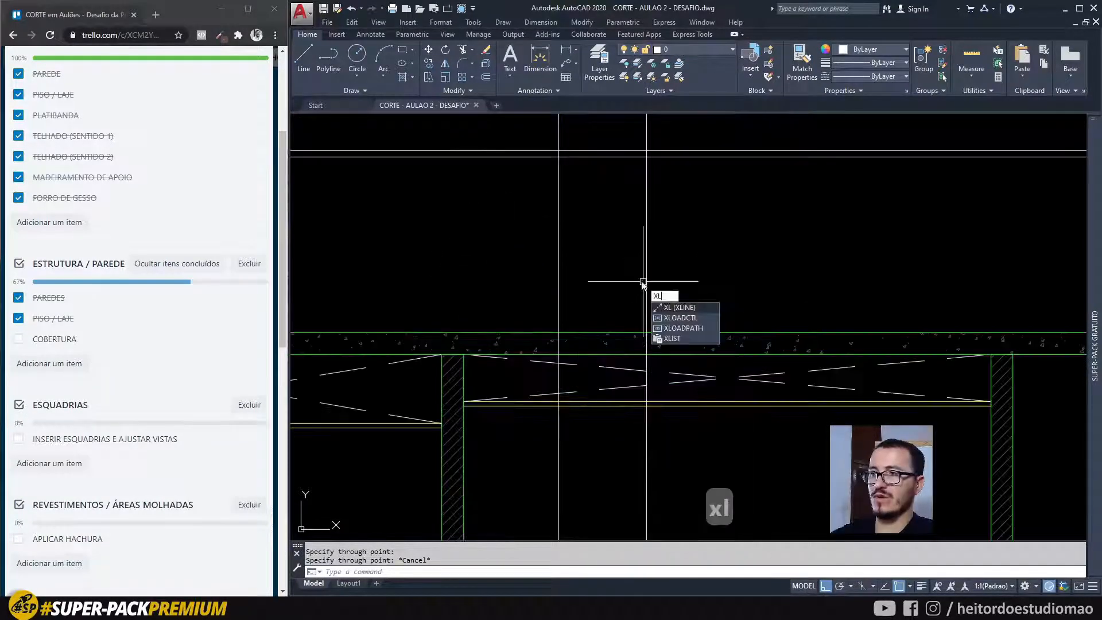
{"action": "key", "text": "space"}
{"action": "left_click", "coordinate": [657, 330]}
{"action": "left_click", "coordinate": [976, 330]}
{"action": "key", "text": "Escape"}
Offset the horizontal construction line 0.2 upward from the slab top
{"action": "scroll", "coordinate": [993, 238], "scroll_direction": "down", "scroll_amount": 2}
{"action": "middle_click_drag", "start_coordinate": [993, 239], "coordinate": [693, 240]}
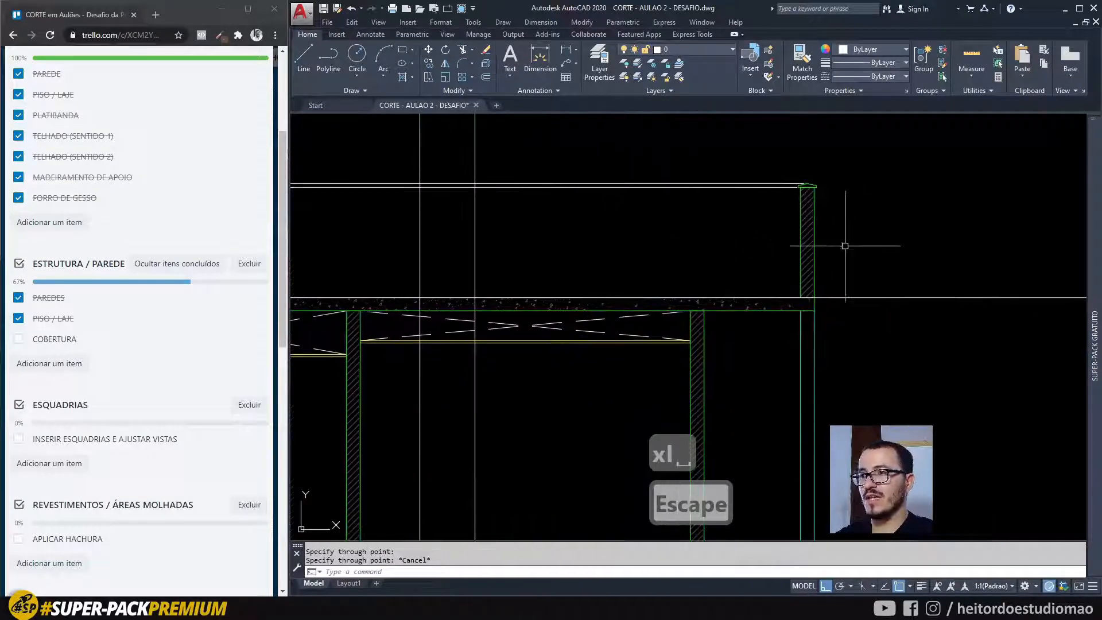
{"action": "type", "text": "o"}
{"action": "key", "text": "space"}
{"action": "type", "text": ".2"}
{"action": "key", "text": "space"}
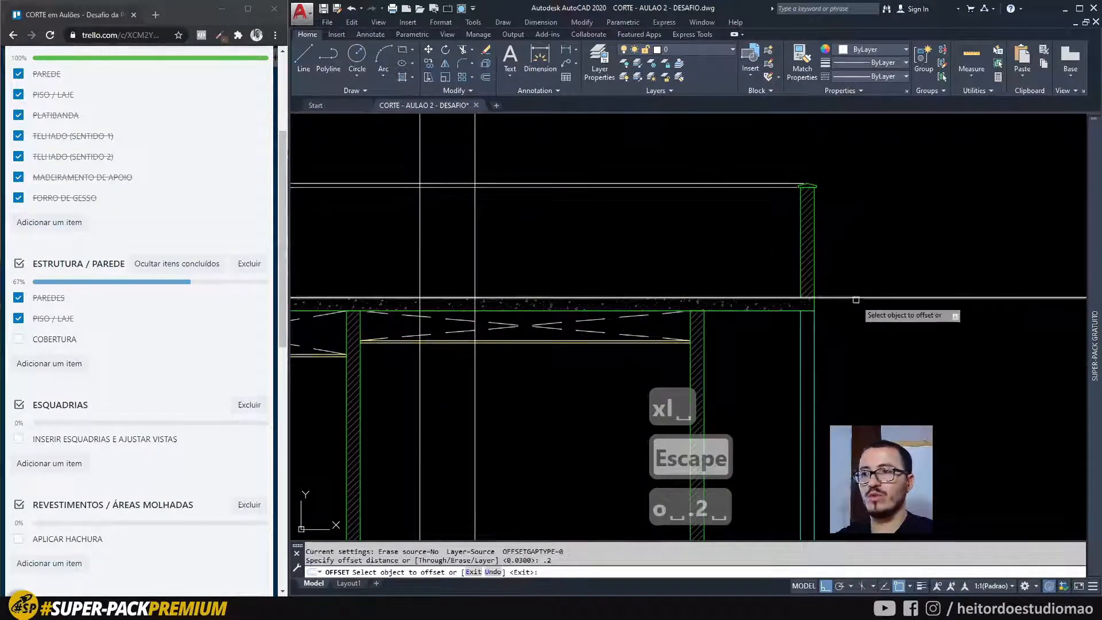
{"action": "left_click", "coordinate": [856, 300]}
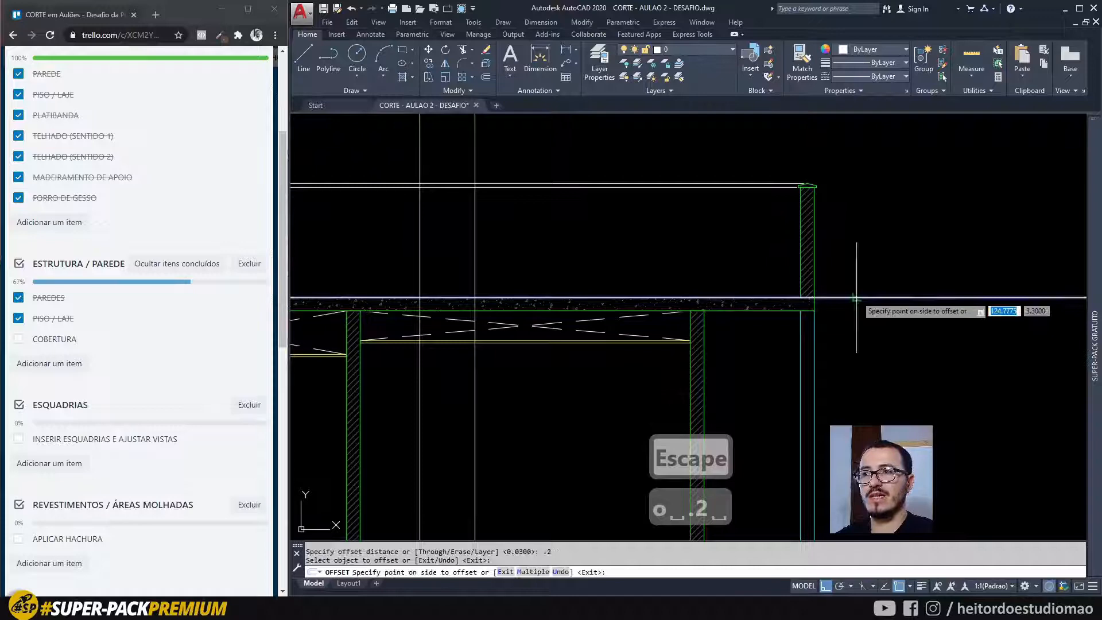
{"action": "left_click", "coordinate": [855, 241]}
{"action": "key", "text": "Escape"}
Draw a rectangle on the slab, bounded by the two vertical rays and the two horizontal construction lines
{"action": "scroll", "coordinate": [640, 225], "scroll_direction": "up", "scroll_amount": 4}
{"action": "type", "text": "rec"}
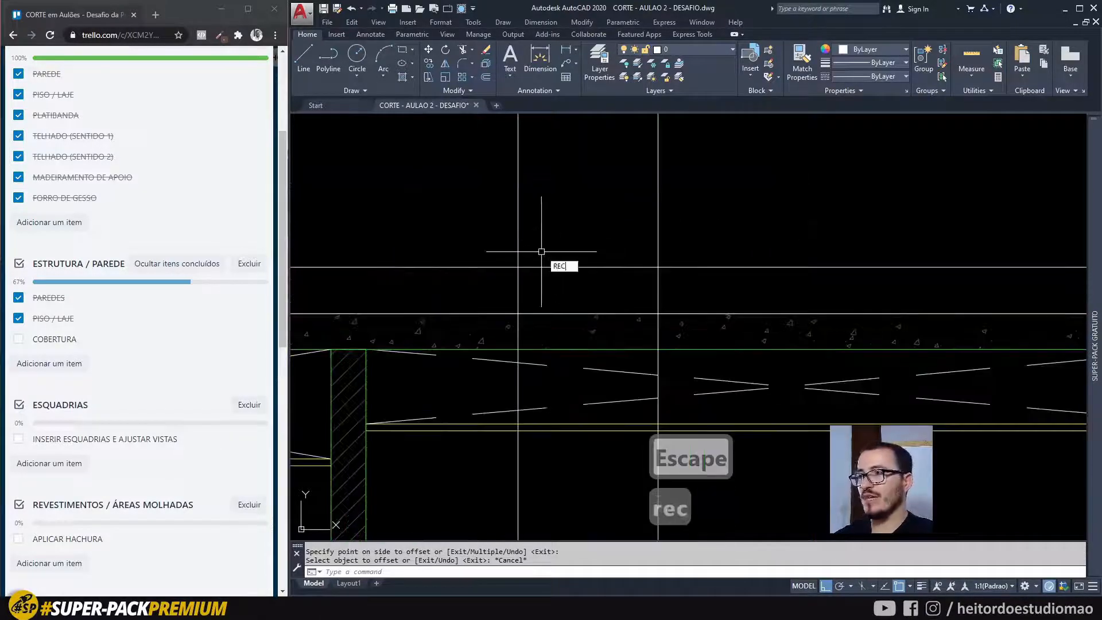
{"action": "key", "text": "space"}
{"action": "left_click", "coordinate": [518, 267]}
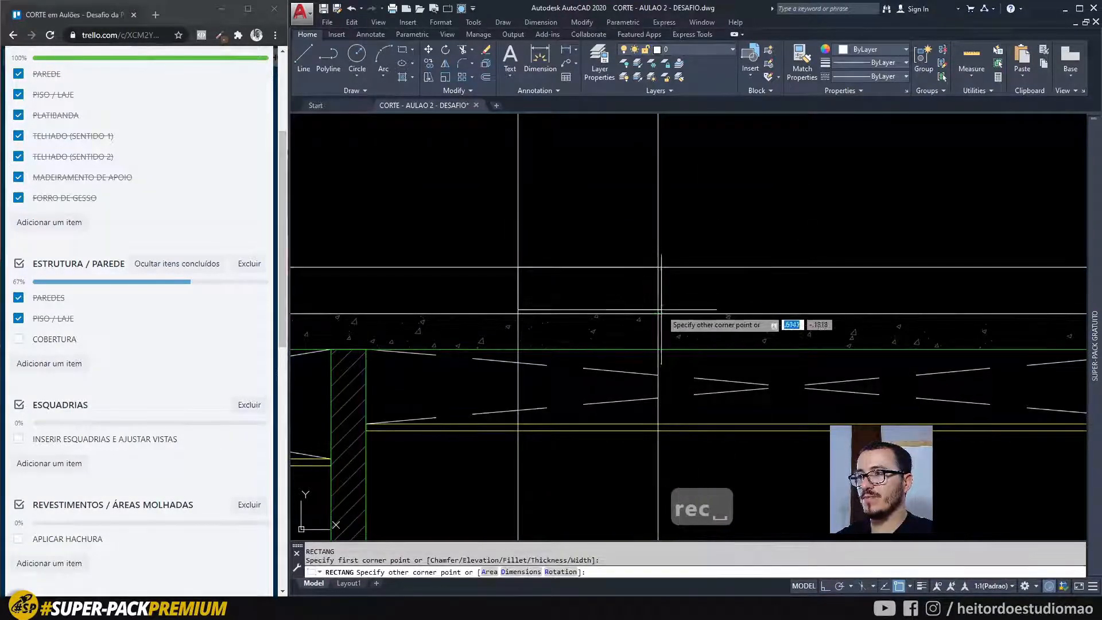
{"action": "left_click", "coordinate": [658, 314]}
Delete the two vertical rays and the two horizontal construction lines, keeping the rectangle
{"action": "left_click", "coordinate": [669, 235]}
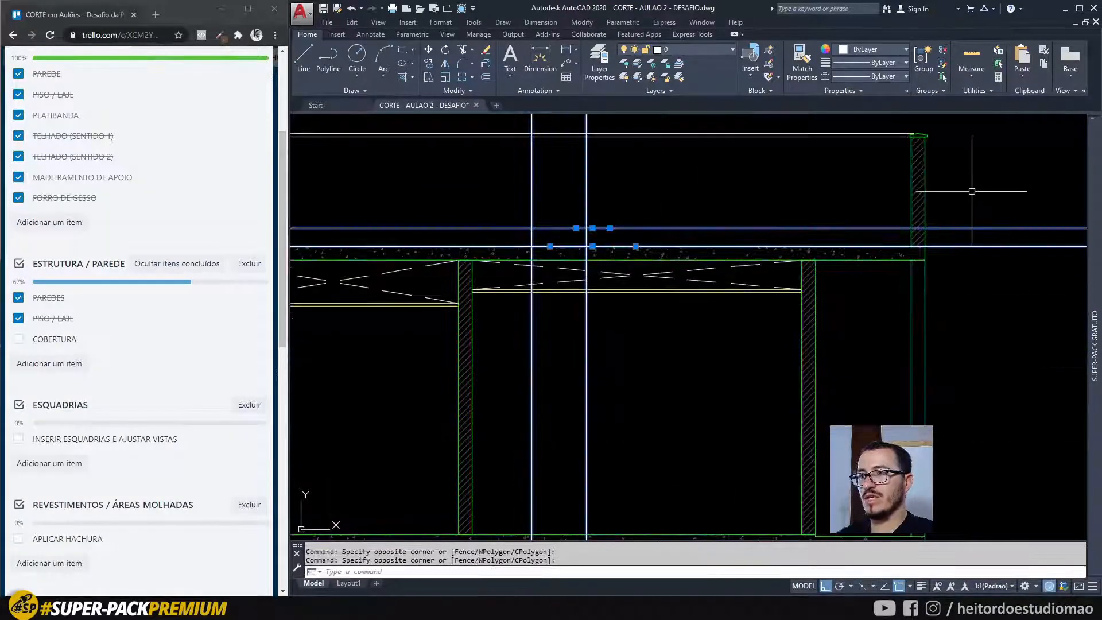
{"action": "middle_click_drag", "start_coordinate": [959, 190], "coordinate": [952, 242]}
{"action": "key", "text": "Delete"}
Offset the rectangle on the slab 0.03 inward
{"action": "scroll", "coordinate": [573, 259], "scroll_direction": "up", "scroll_amount": 4}
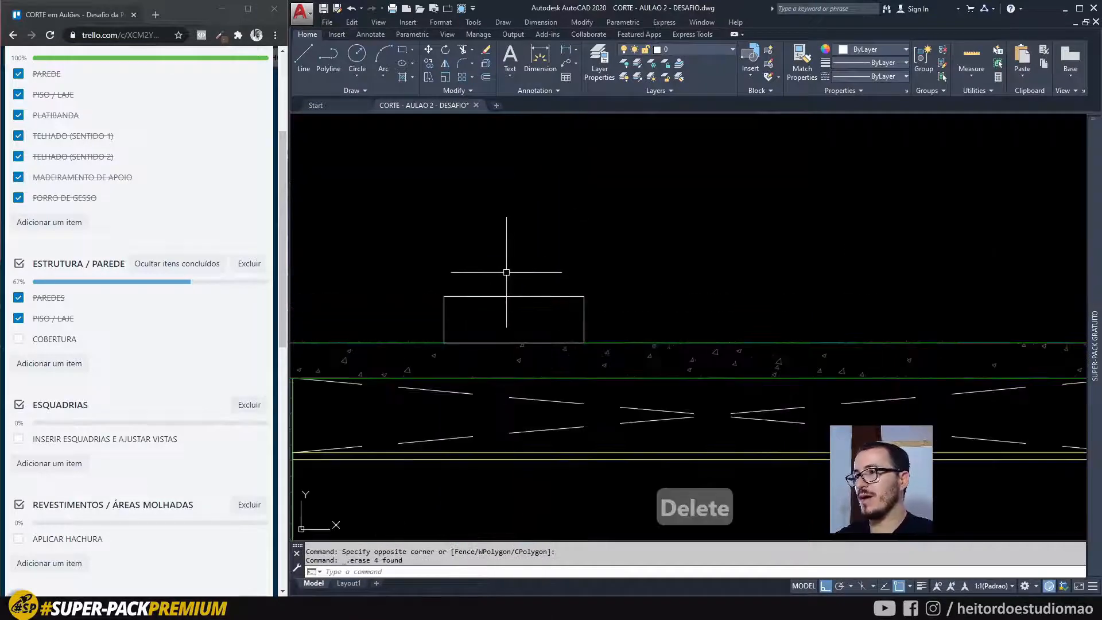
{"action": "type", "text": "o"}
{"action": "key", "text": "space"}
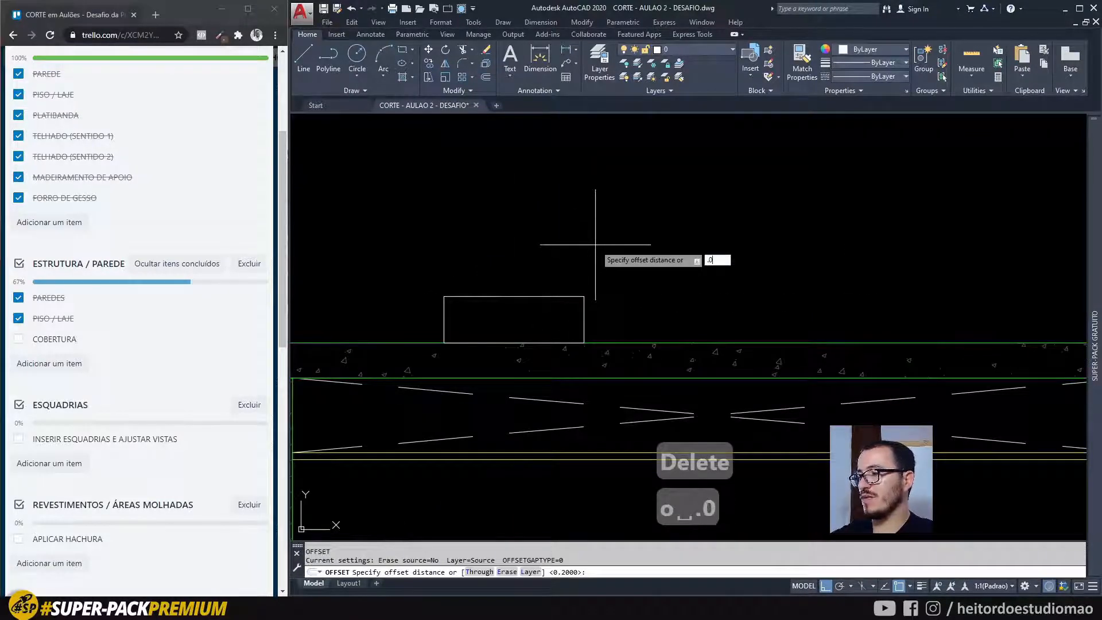
{"action": "key", "text": "space"}
{"action": "middle_click_drag", "start_coordinate": [514, 315], "coordinate": [551, 206]}
{"action": "left_click", "coordinate": [550, 187]}
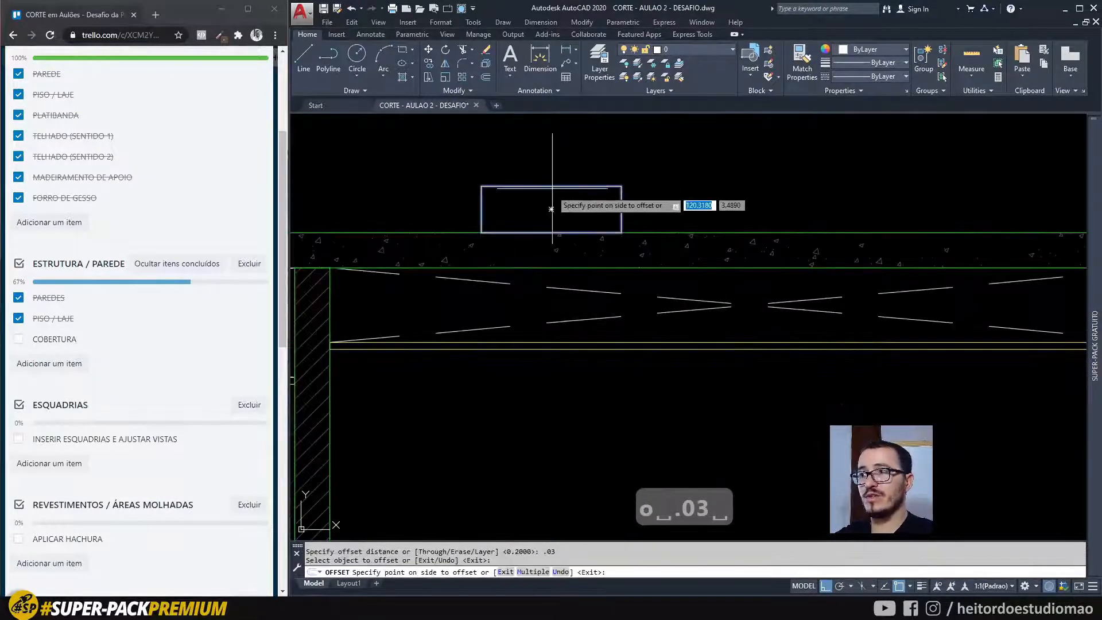
{"action": "left_click", "coordinate": [551, 209]}
{"action": "key", "text": "Escape"}
Extend the inner rectangle's sides to the outer top edge and trim the top open to form a U-shaped gutter profile
{"action": "scroll", "coordinate": [557, 218], "scroll_direction": "up", "scroll_amount": 2}
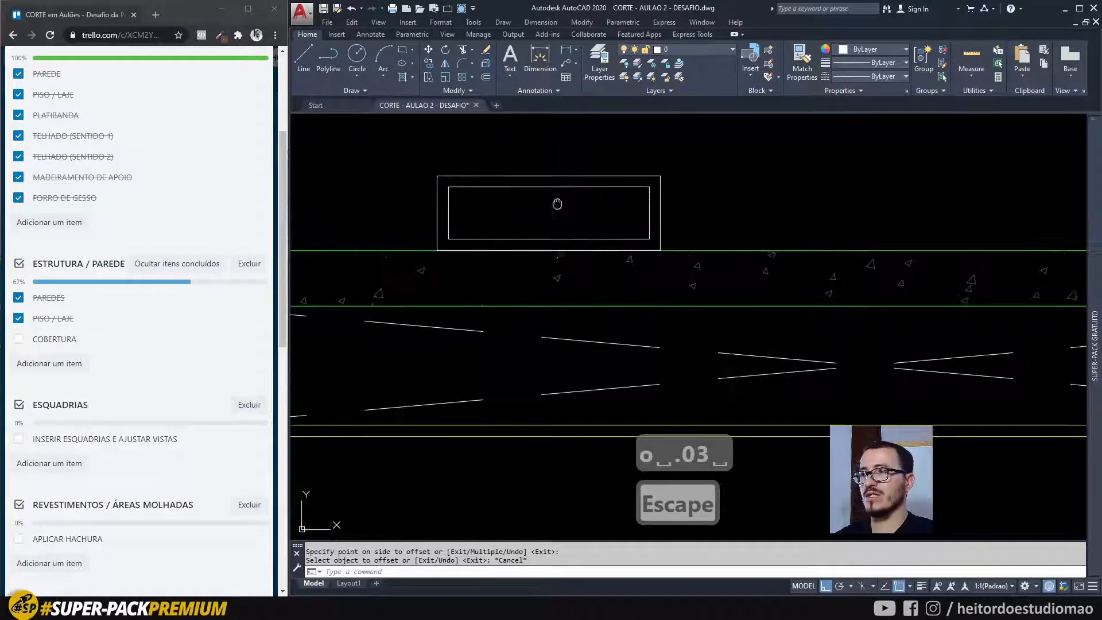
{"action": "type", "text": "tr"}
{"action": "key", "text": "space"}
{"action": "key", "text": "space"}
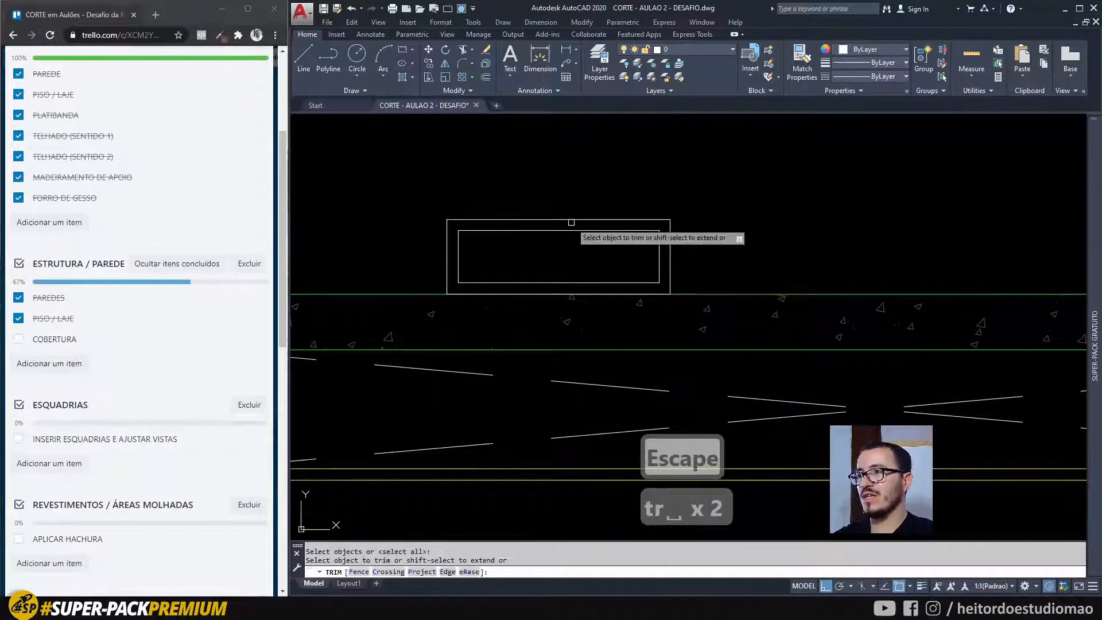
{"action": "left_click", "coordinate": [572, 230]}
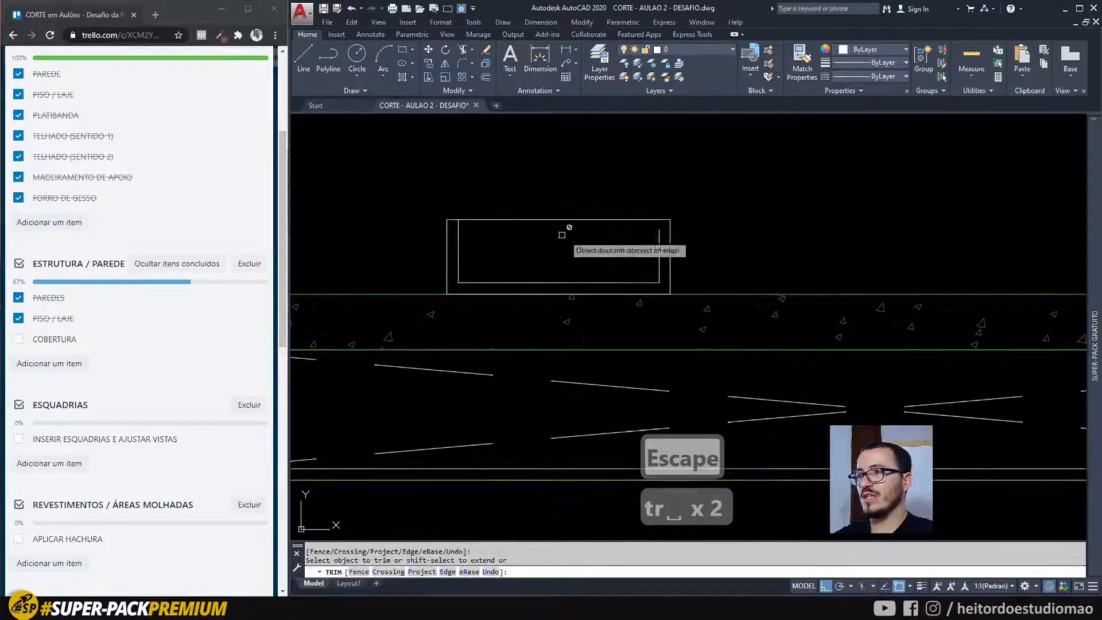
{"action": "left_click", "coordinate": [657, 232], "text": "shift"}
{"action": "left_click", "coordinate": [574, 251]}
{"action": "left_click", "coordinate": [543, 193]}
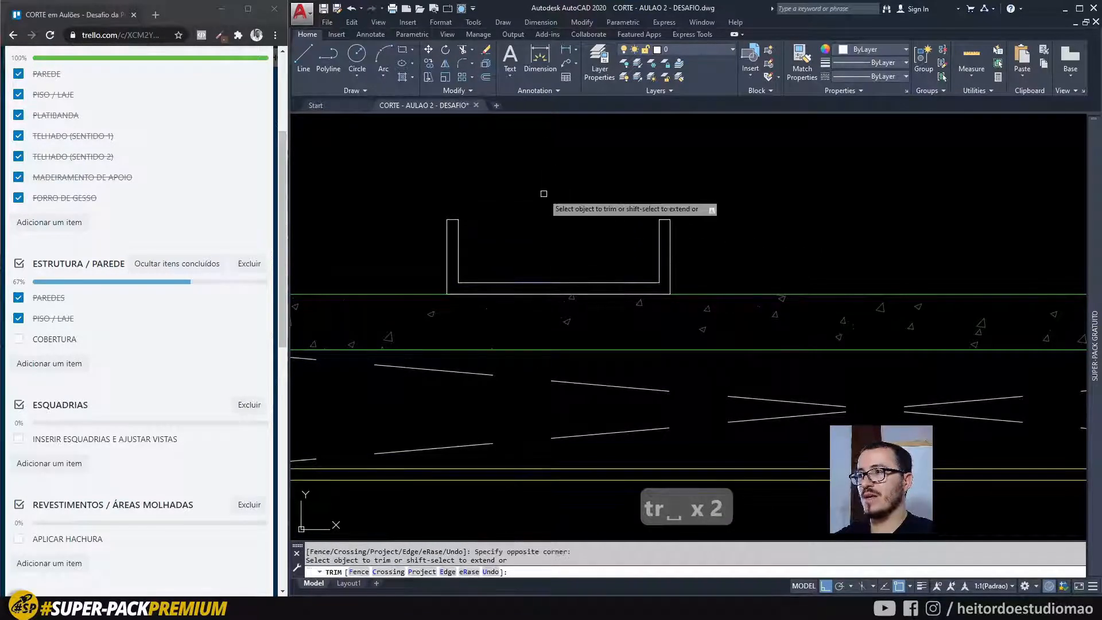
{"action": "key", "text": "Escape"}
Join the segments of the U-shaped gutter profile into one polyline
{"action": "left_click", "coordinate": [401, 155]}
{"action": "left_click", "coordinate": [864, 353]}
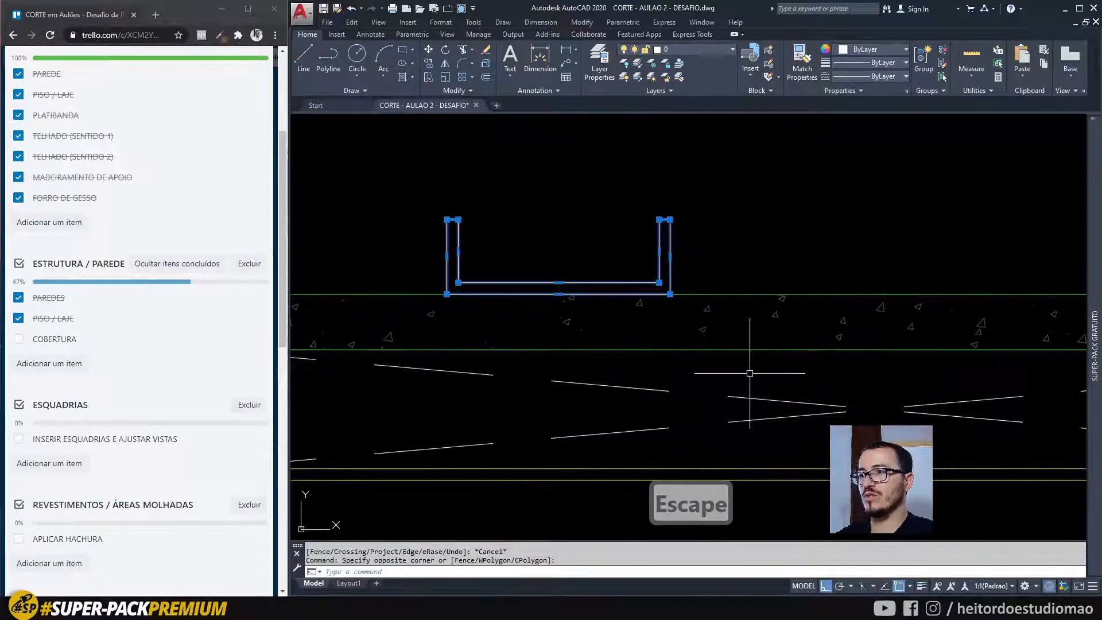
{"action": "type", "text": "j"}
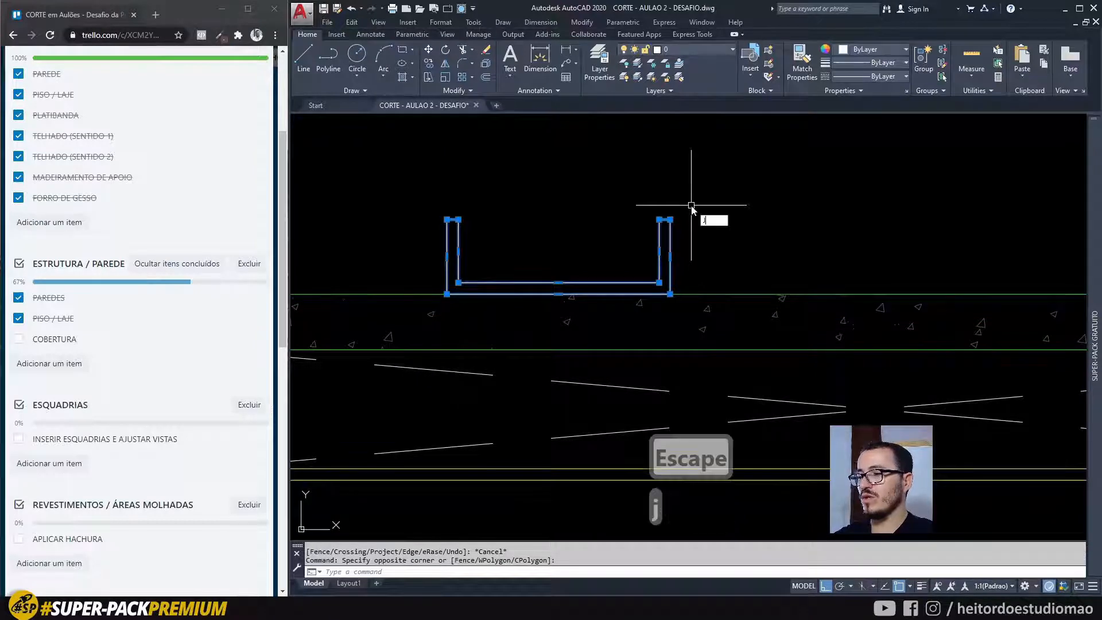
Assign the gutter profile to the 2vista layer and deselect it
{"action": "left_click", "coordinate": [717, 253]}
{"action": "left_click", "coordinate": [627, 201]}
{"action": "scroll", "coordinate": [645, 199], "scroll_direction": "down", "scroll_amount": 2}
{"action": "middle_click_drag", "start_coordinate": [632, 192], "coordinate": [637, 268]}
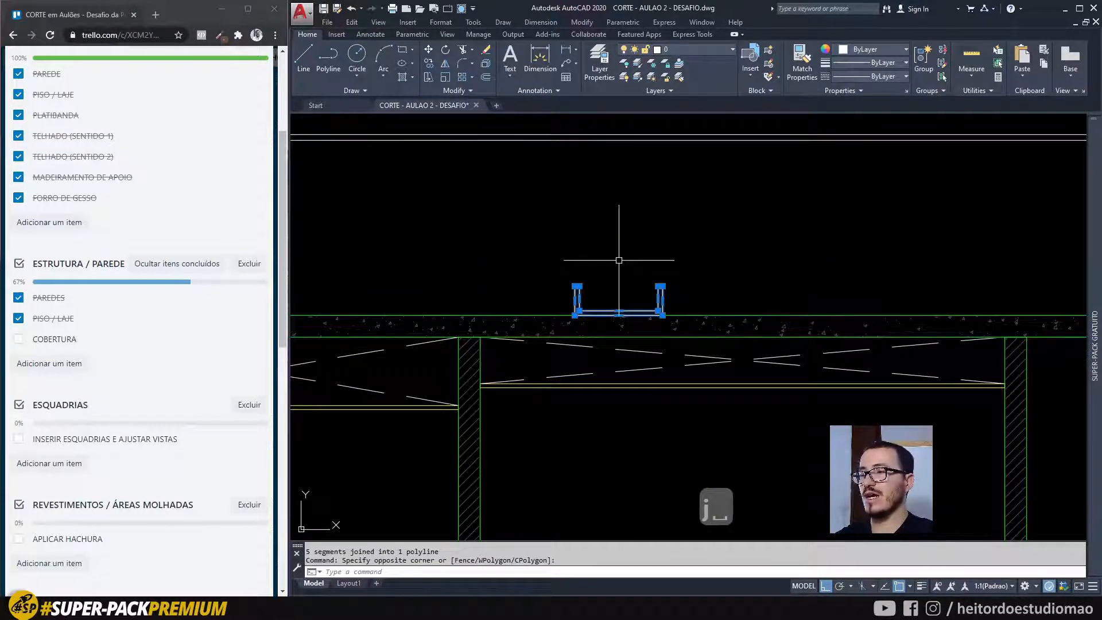
{"action": "left_click", "coordinate": [690, 51]}
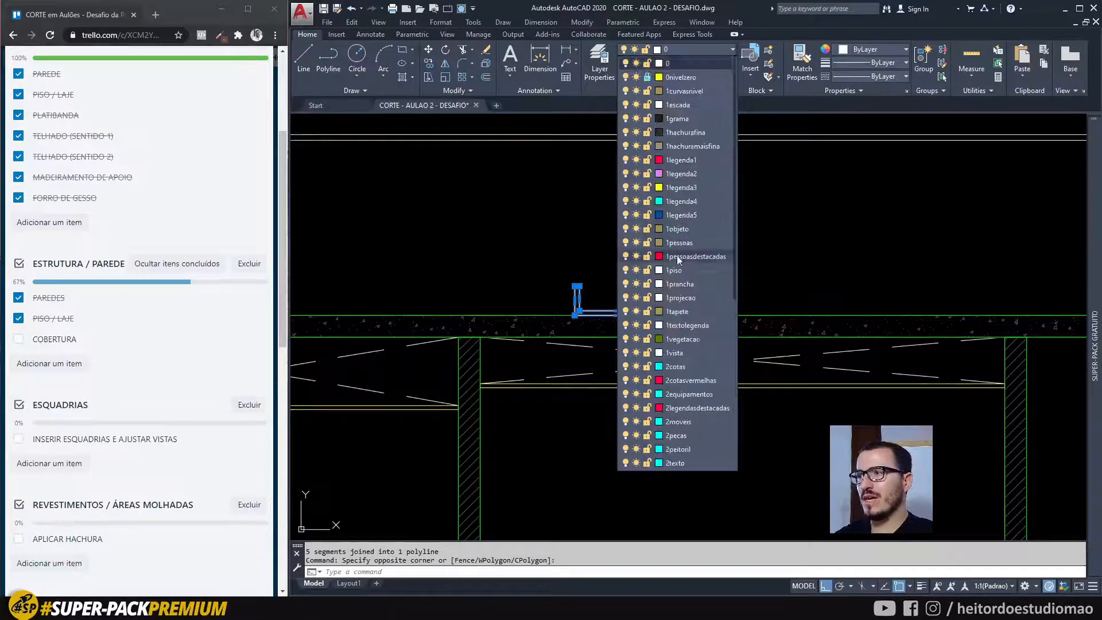
{"action": "left_click", "coordinate": [677, 422]}
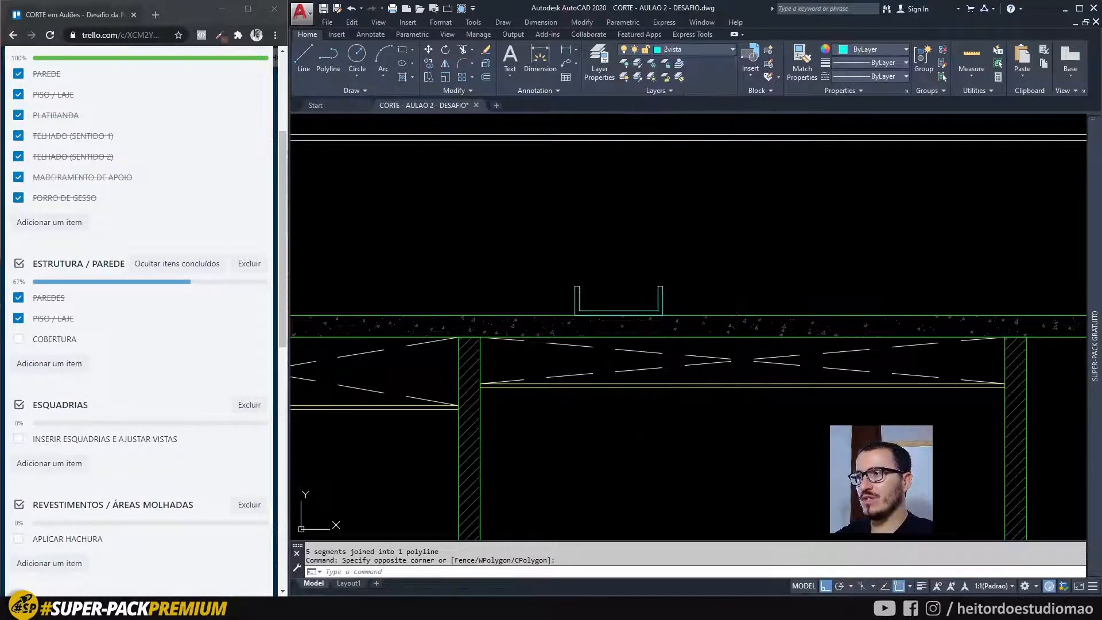
{"action": "key", "text": "Escape"}
{"action": "key", "text": "Escape"}
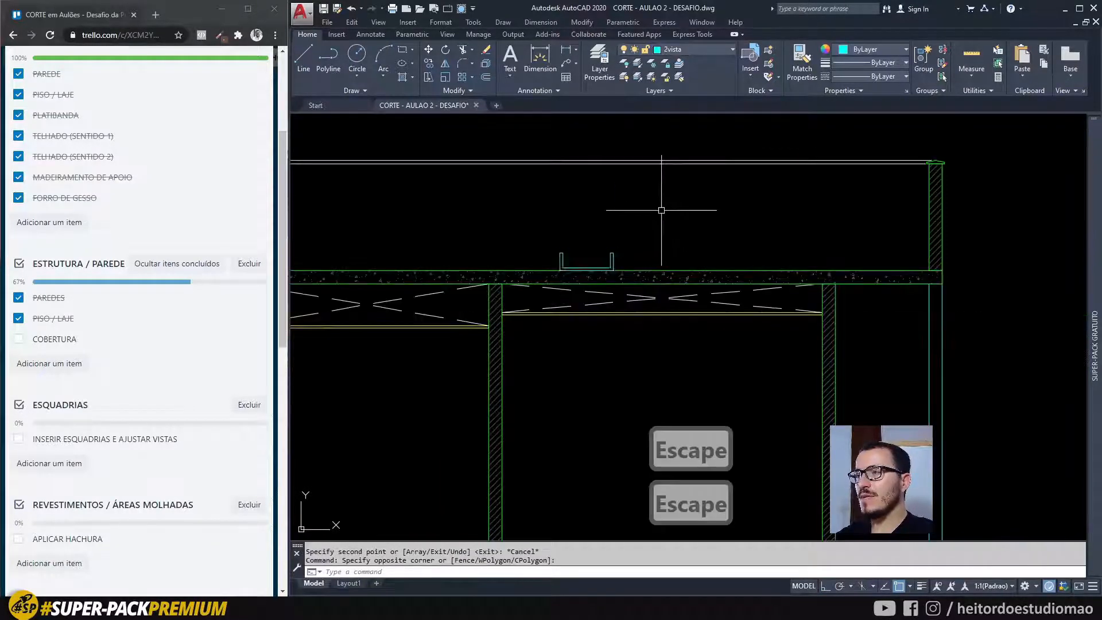
Copy the 20% slope triangle by its lower left corner to the left parapet's inner face, level with the gutter's top
{"action": "scroll", "coordinate": [643, 228], "scroll_direction": "down", "scroll_amount": 5}
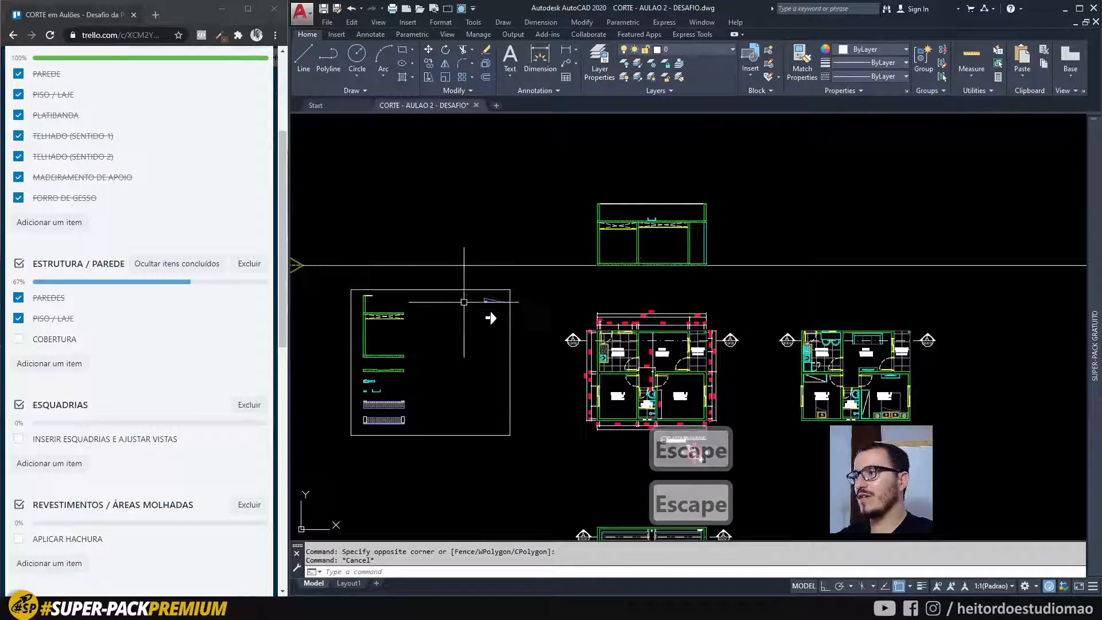
{"action": "scroll", "coordinate": [492, 298], "scroll_direction": "up", "scroll_amount": 5}
{"action": "left_click", "coordinate": [509, 290]}
{"action": "left_click", "coordinate": [480, 339]}
{"action": "scroll", "coordinate": [475, 329], "scroll_direction": "up", "scroll_amount": 4}
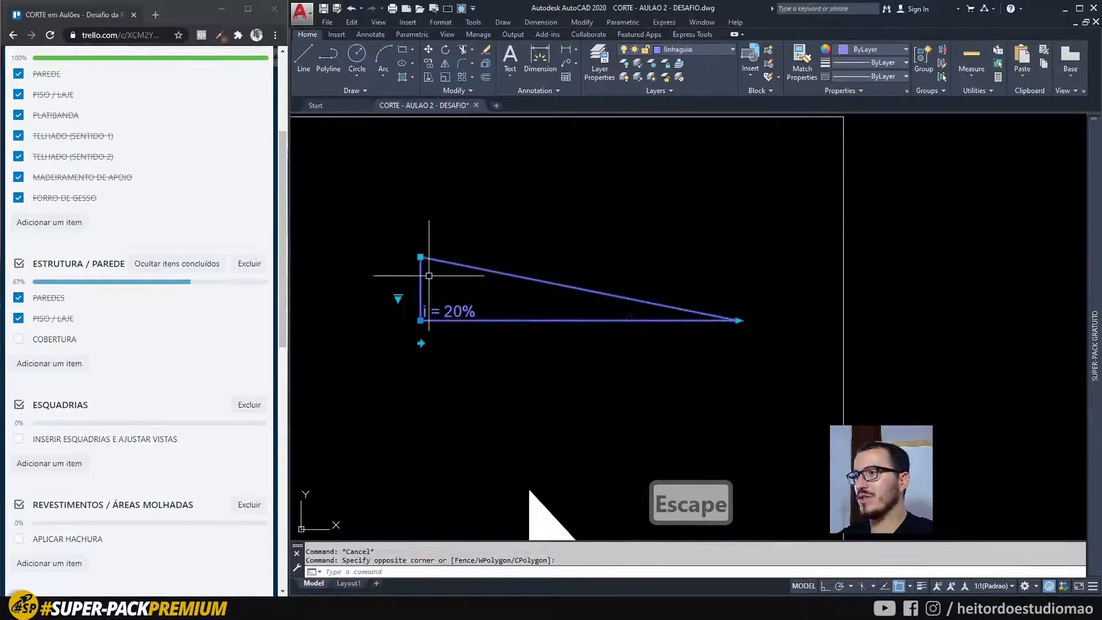
{"action": "type", "text": "co"}
{"action": "key", "text": "space"}
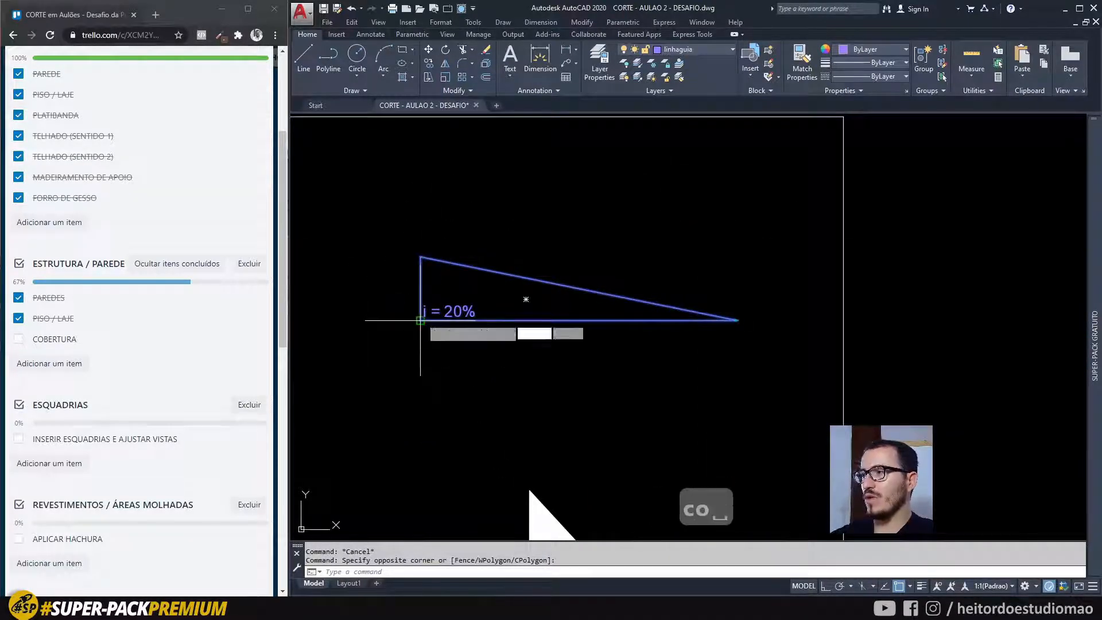
{"action": "left_click", "coordinate": [420, 321]}
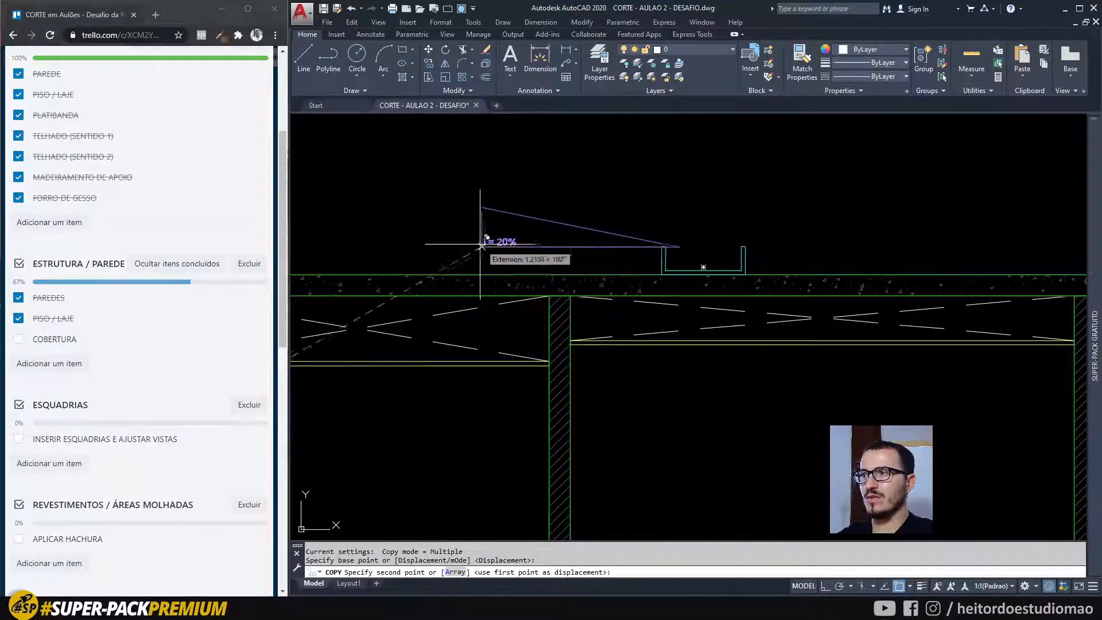
{"action": "middle_click_drag", "start_coordinate": [467, 247], "coordinate": [660, 253]}
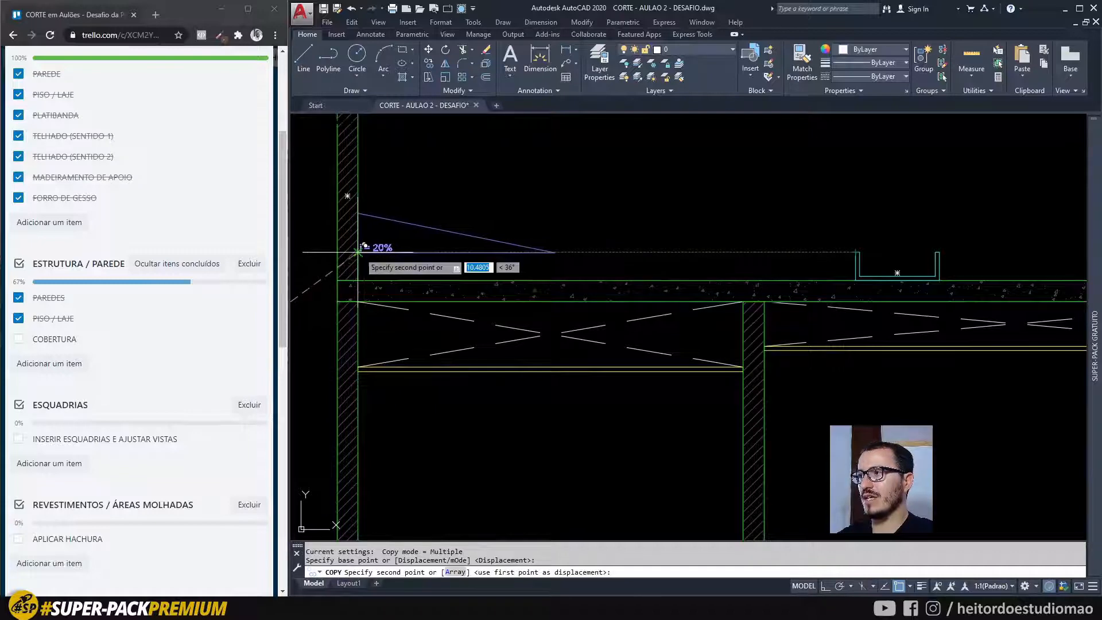
{"action": "key", "text": "Escape"}
Place the 20% slope triangle at the left parapet's inner face and stretch its tip to the gutter's left edge
{"action": "left_click", "coordinate": [590, 246]}
{"action": "left_click", "coordinate": [500, 218]}
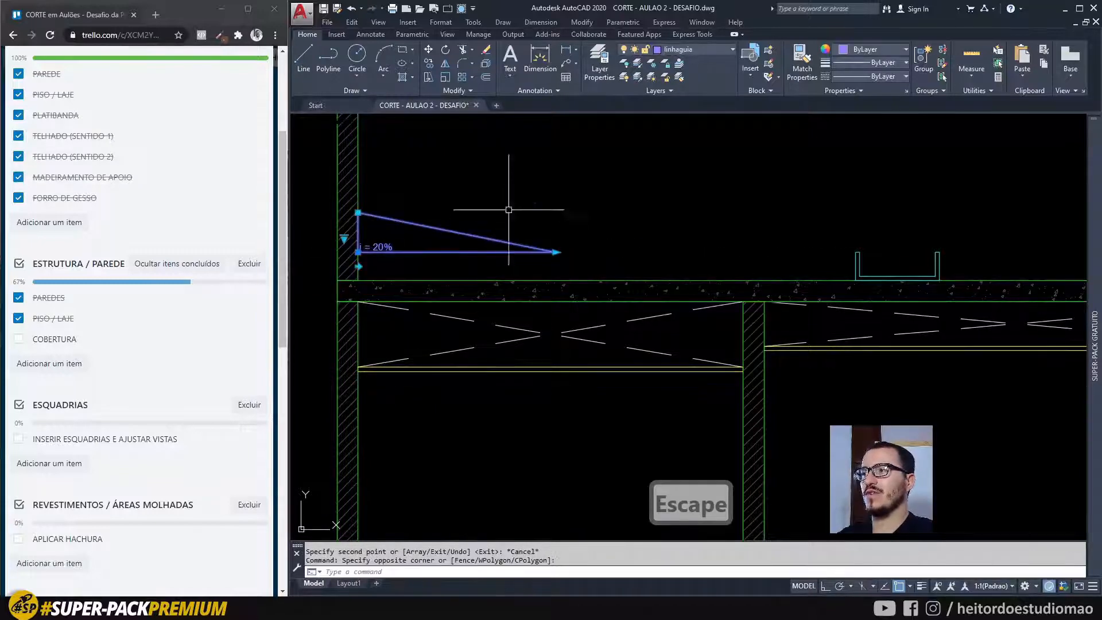
{"action": "scroll", "coordinate": [376, 245], "scroll_direction": "up", "scroll_amount": 3}
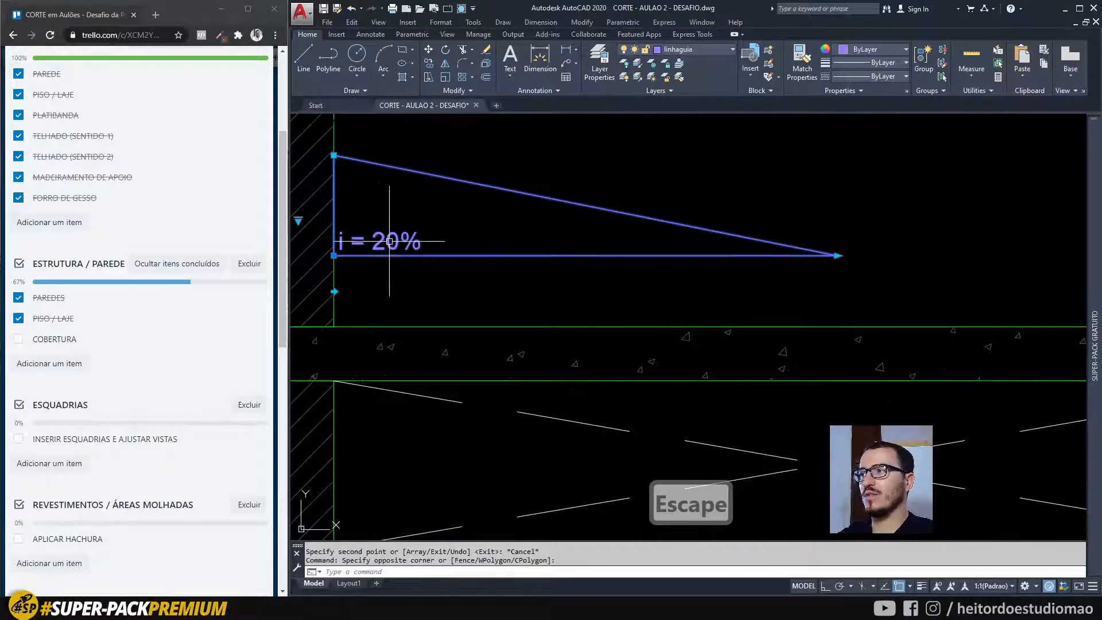
{"action": "scroll", "coordinate": [388, 239], "scroll_direction": "down", "scroll_amount": 3}
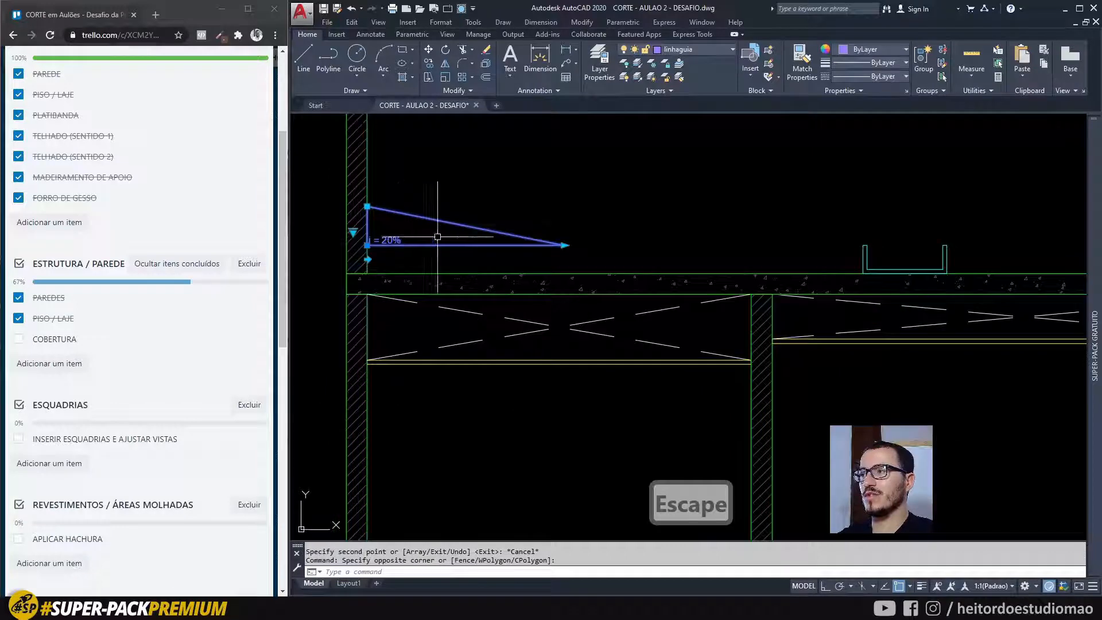
{"action": "left_click", "coordinate": [565, 245]}
{"action": "scroll", "coordinate": [861, 244], "scroll_direction": "up", "scroll_amount": 5}
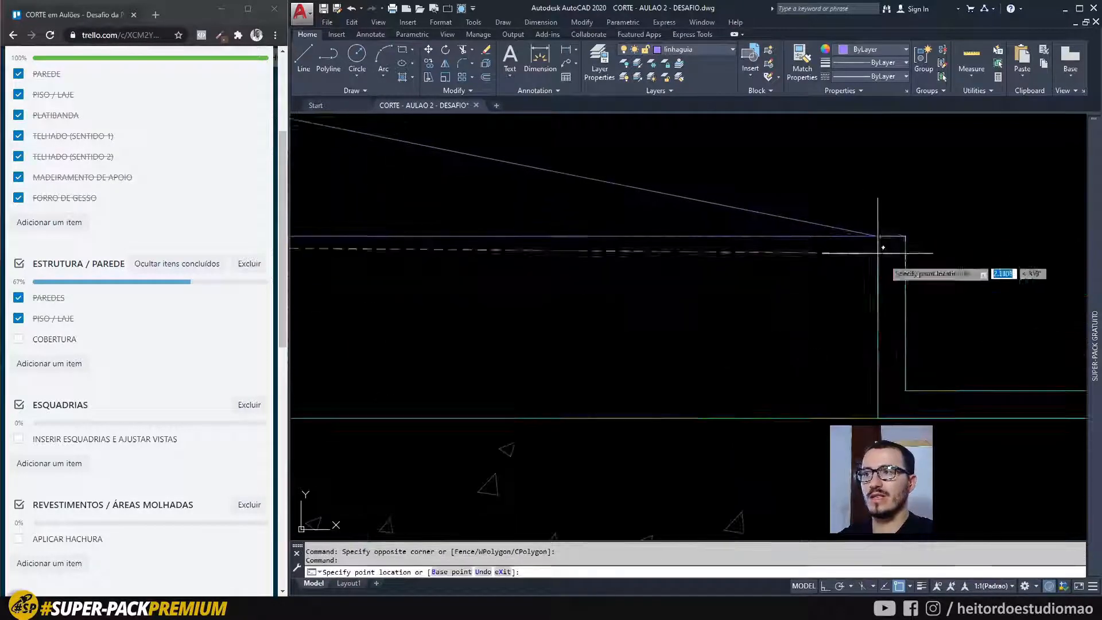
{"action": "left_click", "coordinate": [905, 387]}
{"action": "scroll", "coordinate": [861, 212], "scroll_direction": "down", "scroll_amount": 3}
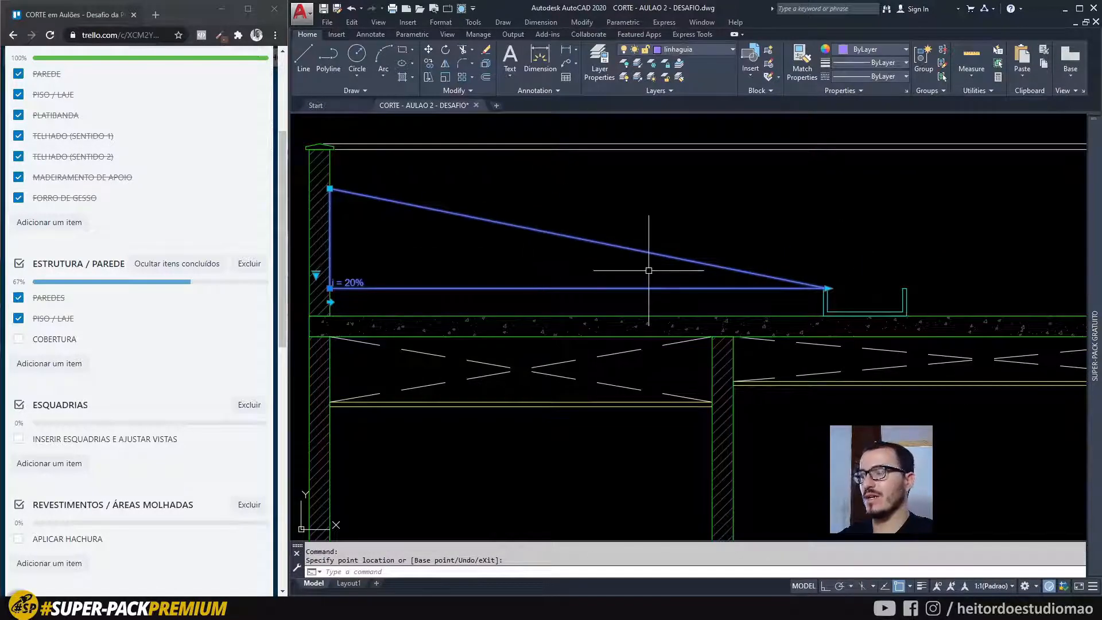
Copy the left slope triangle horizontally to the area between the gutter and the right parapet
{"action": "type", "text": "co"}
{"action": "key", "text": "space"}
{"action": "scroll", "coordinate": [617, 231], "scroll_direction": "down", "scroll_amount": 2}
{"action": "middle_click_drag", "start_coordinate": [660, 226], "coordinate": [503, 246]}
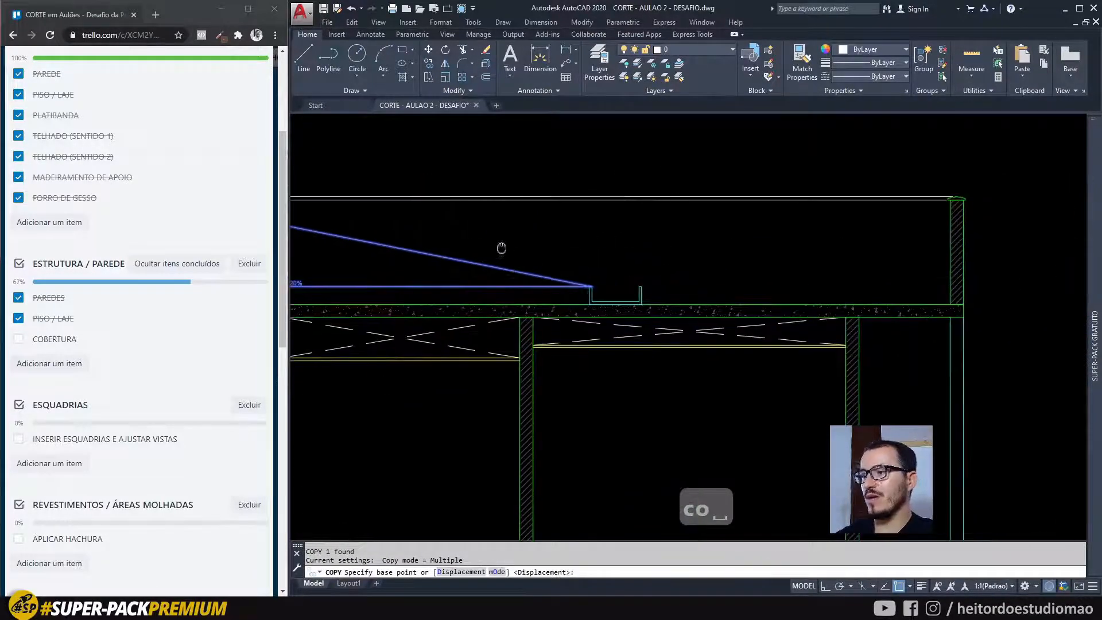
{"action": "key", "text": "F8"}
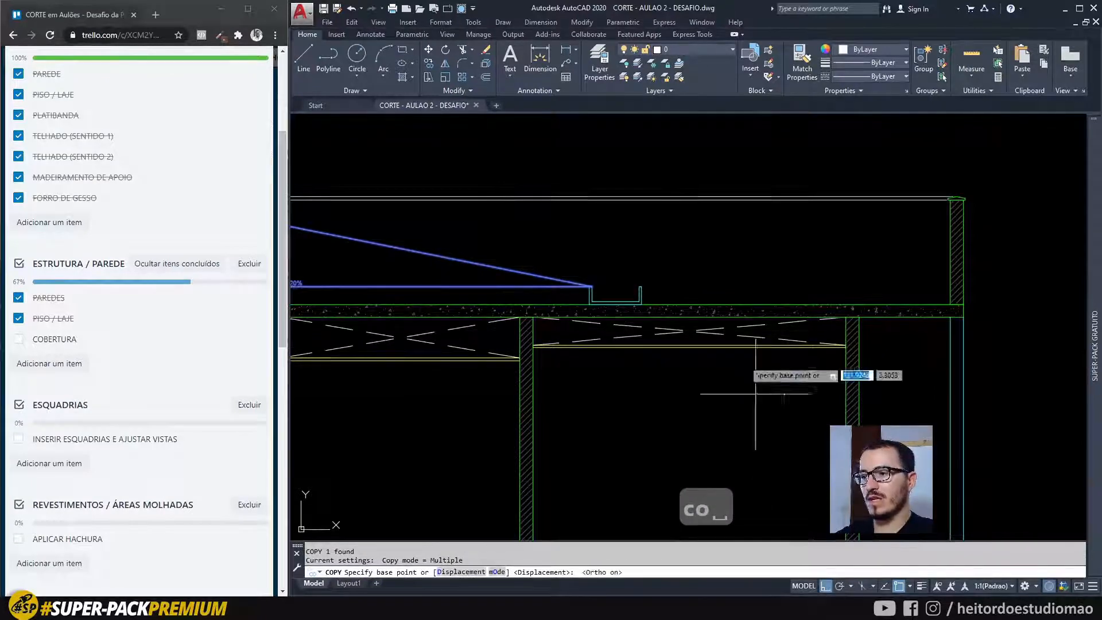
{"action": "left_click", "coordinate": [410, 156]}
{"action": "left_click", "coordinate": [831, 160]}
{"action": "key", "text": "Escape"}
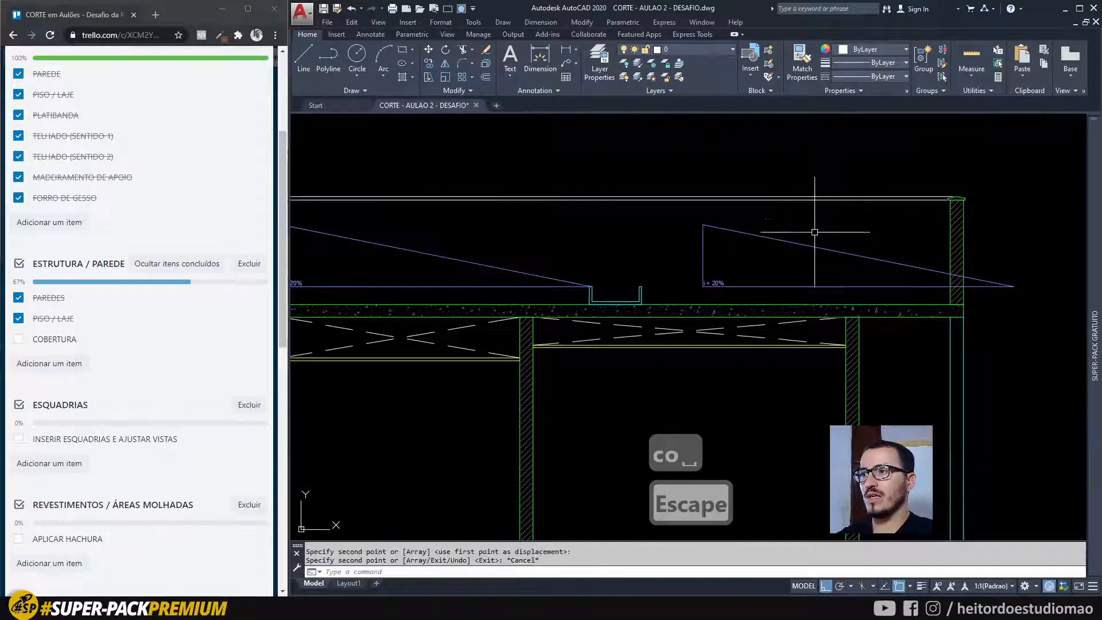
Flip the copied slope triangle and fit it between the right parapet's inner face and the gutter, and erase the leftover objects
{"action": "left_click", "coordinate": [813, 234]}
{"action": "left_click", "coordinate": [768, 266]}
{"action": "scroll", "coordinate": [720, 286], "scroll_direction": "up", "scroll_amount": 2}
{"action": "left_click", "coordinate": [692, 300]}
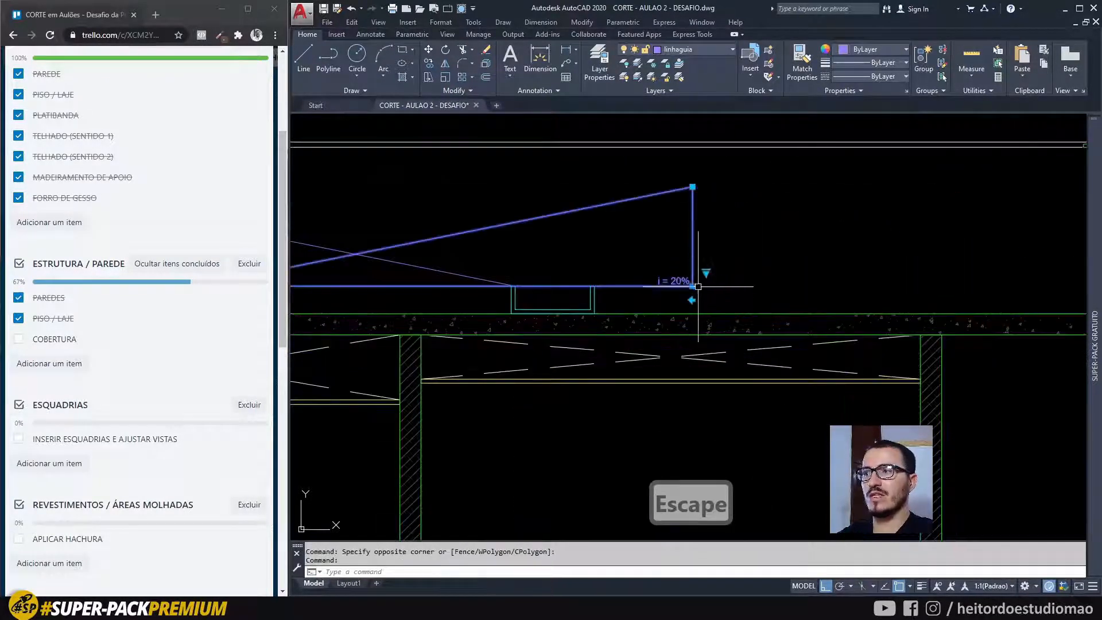
{"action": "left_click", "coordinate": [692, 285]}
{"action": "middle_click_drag", "start_coordinate": [937, 287], "coordinate": [703, 275]}
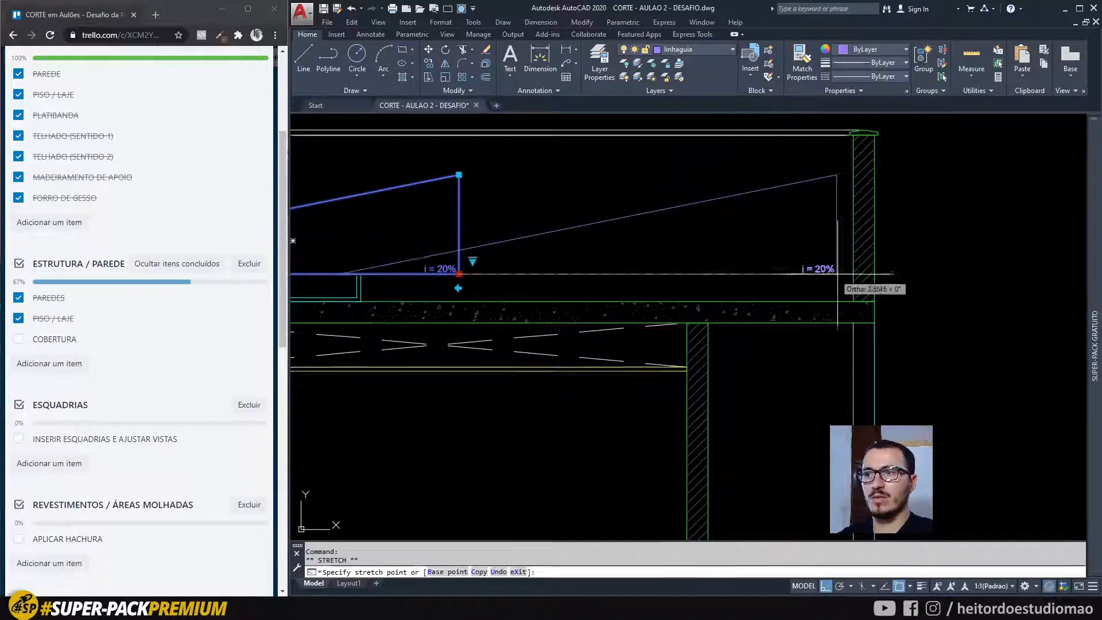
{"action": "key", "text": "Delete"}
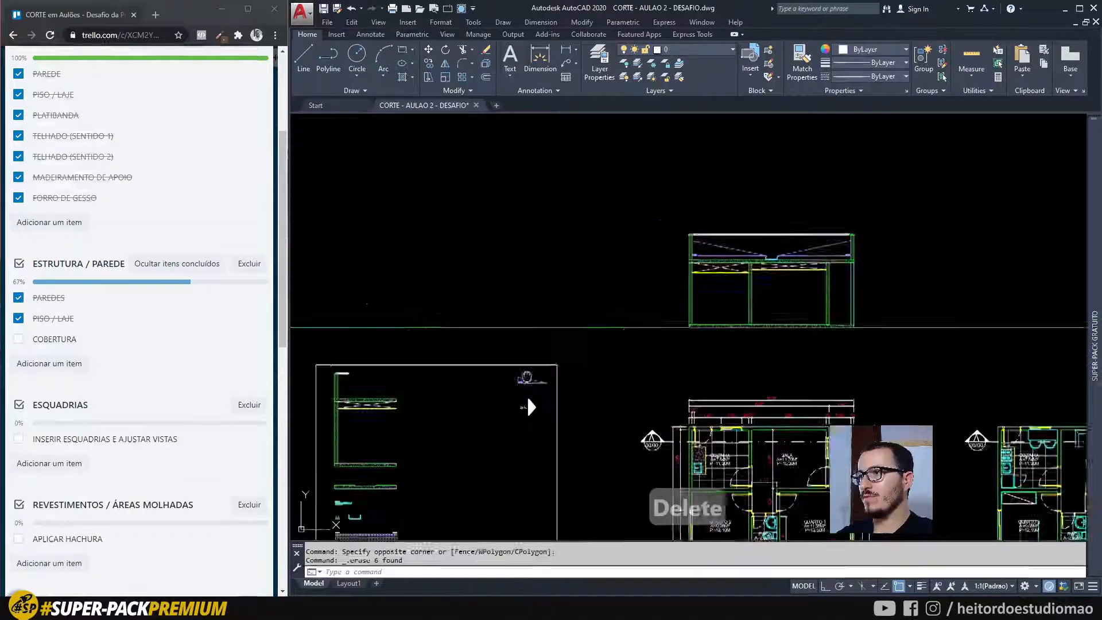
Copy the two-tile array in the detail frame straight up into the free space below the slab piece
{"action": "scroll", "coordinate": [687, 257], "scroll_direction": "up", "scroll_amount": 3}
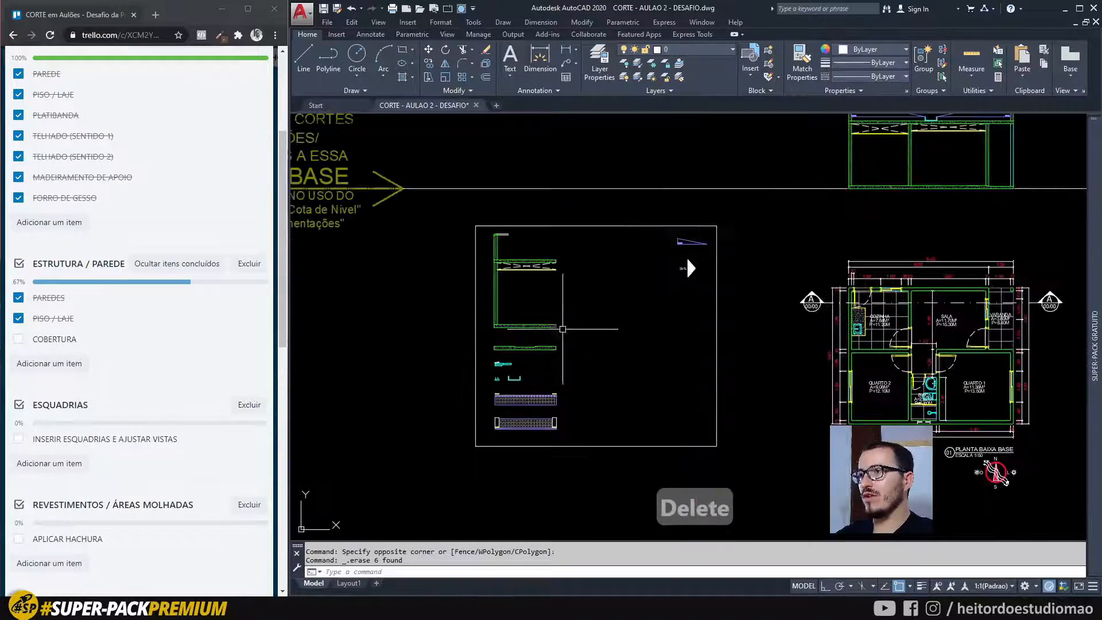
{"action": "scroll", "coordinate": [474, 408], "scroll_direction": "up", "scroll_amount": 3}
{"action": "scroll", "coordinate": [470, 421], "scroll_direction": "up", "scroll_amount": 2}
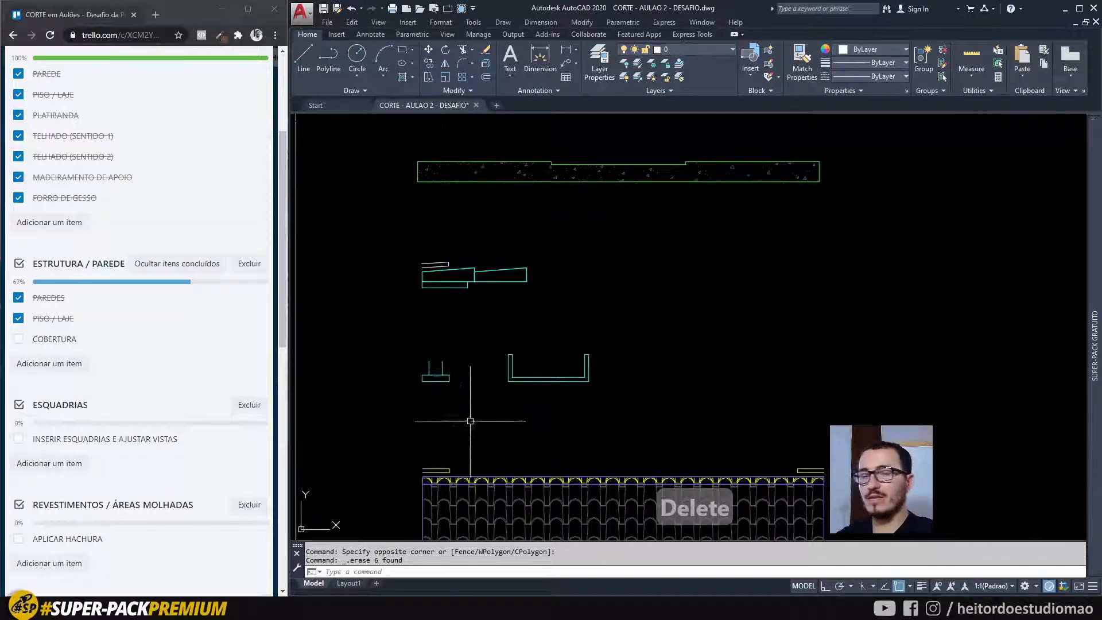
{"action": "scroll", "coordinate": [465, 277], "scroll_direction": "up", "scroll_amount": 2}
{"action": "key", "text": "Escape"}
{"action": "key", "text": "Escape"}
{"action": "left_click", "coordinate": [571, 260]}
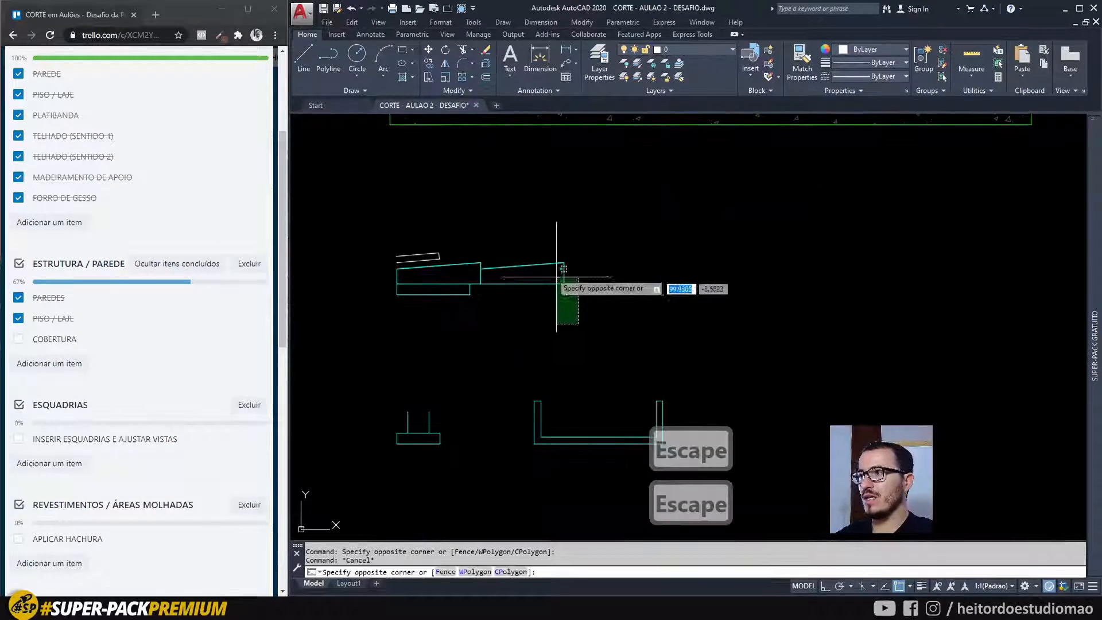
{"action": "left_click", "coordinate": [554, 308]}
{"action": "type", "text": "co"}
{"action": "key", "text": "space"}
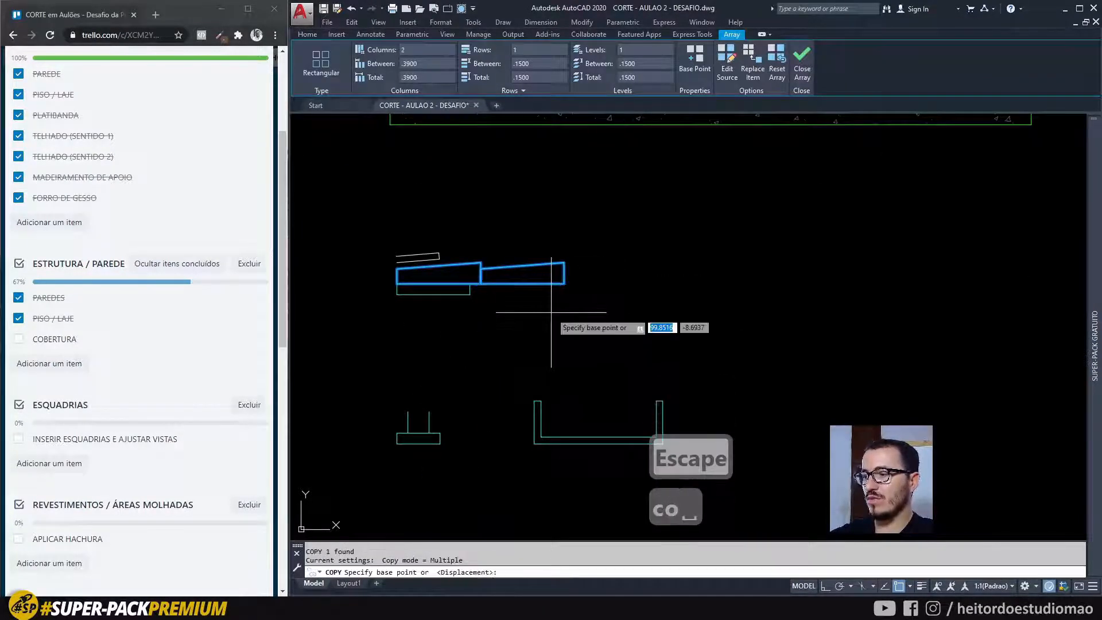
{"action": "key", "text": "F8"}
{"action": "left_click", "coordinate": [597, 303]}
{"action": "left_click", "coordinate": [599, 220]}
{"action": "key", "text": "Escape"}
{"action": "scroll", "coordinate": [649, 278], "scroll_direction": "up", "scroll_amount": 2}
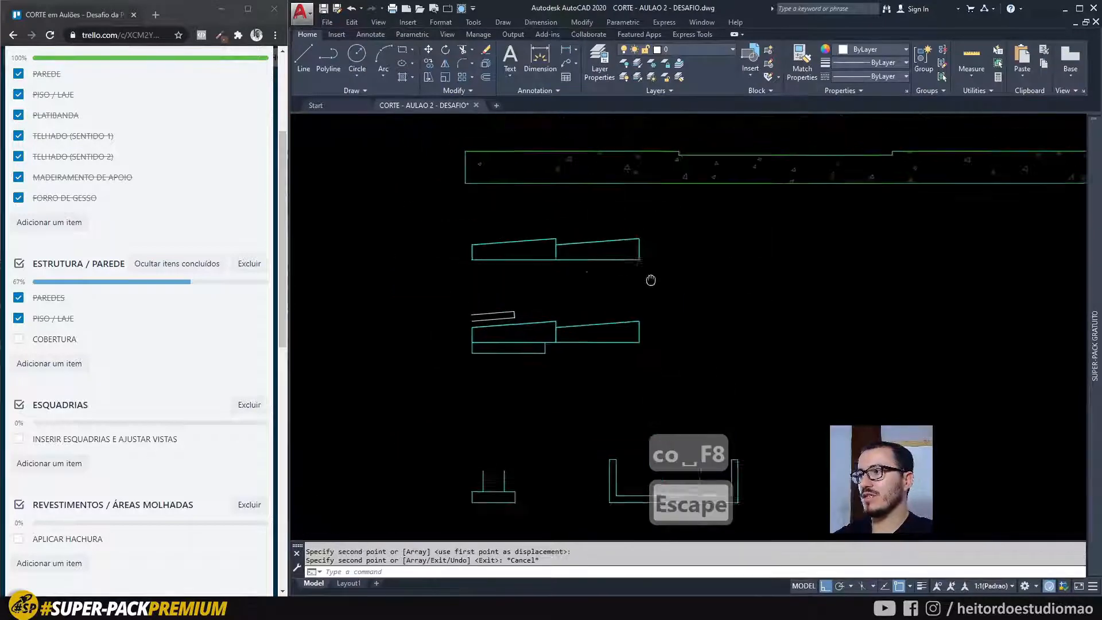
Explode the copied tile array and delete its right-hand tile so a single tile is left
{"action": "left_click", "coordinate": [645, 283]}
{"action": "left_click", "coordinate": [604, 235]}
{"action": "type", "text": "x"}
{"action": "key", "text": "space"}
{"action": "left_click", "coordinate": [649, 284]}
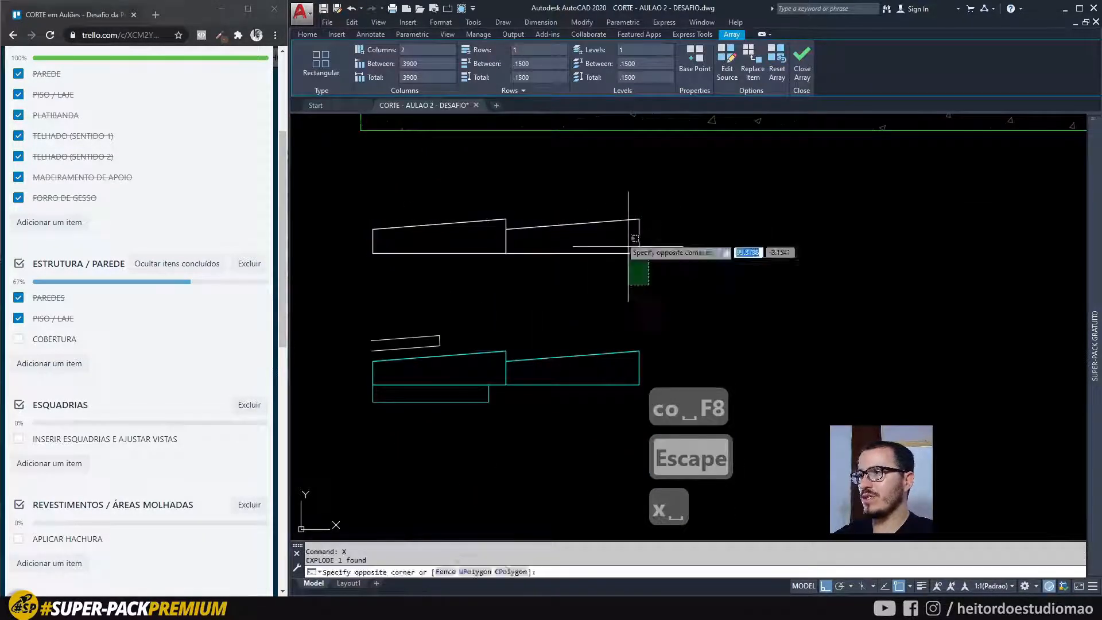
{"action": "left_click", "coordinate": [614, 210]}
{"action": "key", "text": "Delete"}
Match the single tile's properties to those of the original tile array
{"action": "type", "text": "ma"}
{"action": "key", "text": "space"}
{"action": "left_click", "coordinate": [563, 357]}
{"action": "scroll", "coordinate": [550, 278], "scroll_direction": "up", "scroll_amount": 1}
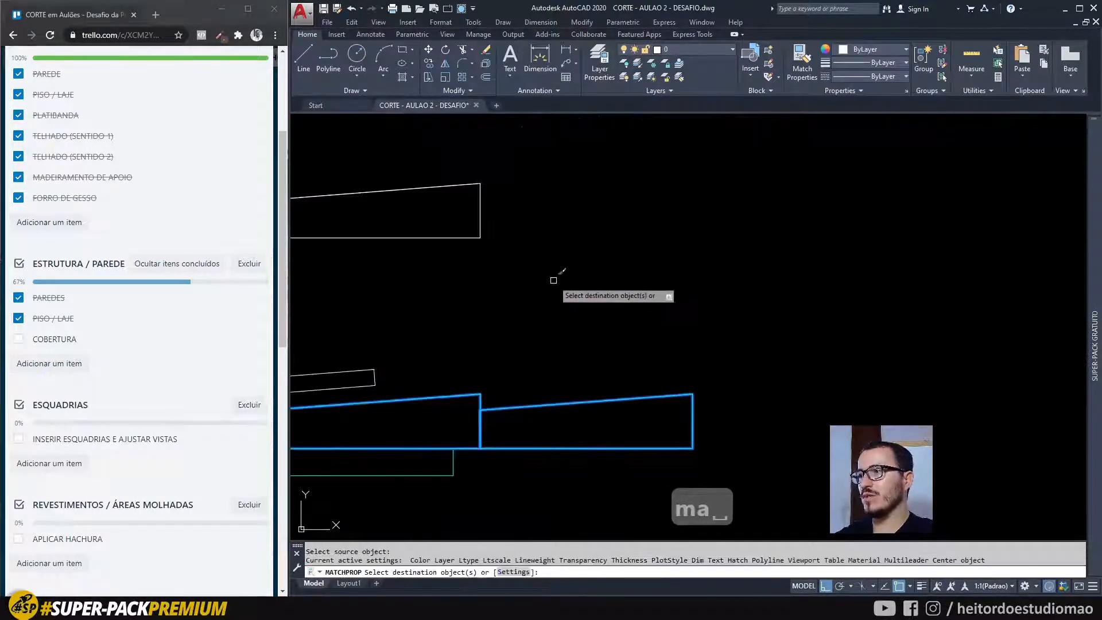
{"action": "scroll", "coordinate": [506, 201], "scroll_direction": "down", "scroll_amount": 2}
{"action": "left_click", "coordinate": [509, 205]}
{"action": "left_click", "coordinate": [385, 184]}
{"action": "key", "text": "Escape"}
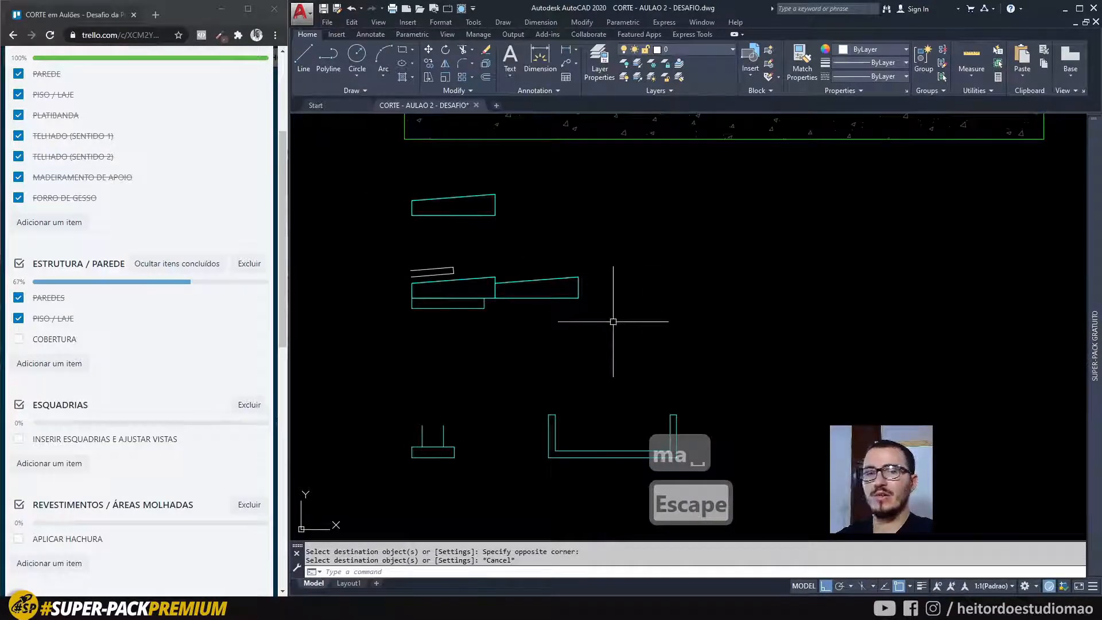
Copy the single tile, the tile array with its flashing and support, and the small bracket piece above the section's left end
{"action": "scroll", "coordinate": [613, 321], "scroll_direction": "down", "scroll_amount": 2}
{"action": "left_click", "coordinate": [409, 187]}
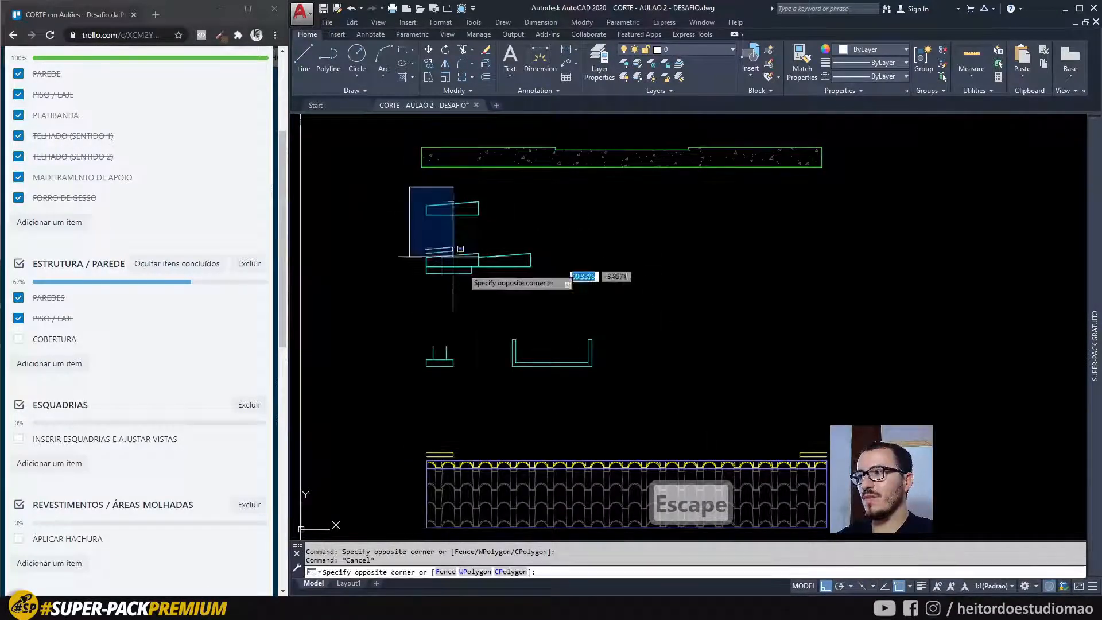
{"action": "left_click", "coordinate": [555, 403]}
{"action": "type", "text": "co"}
{"action": "key", "text": "space"}
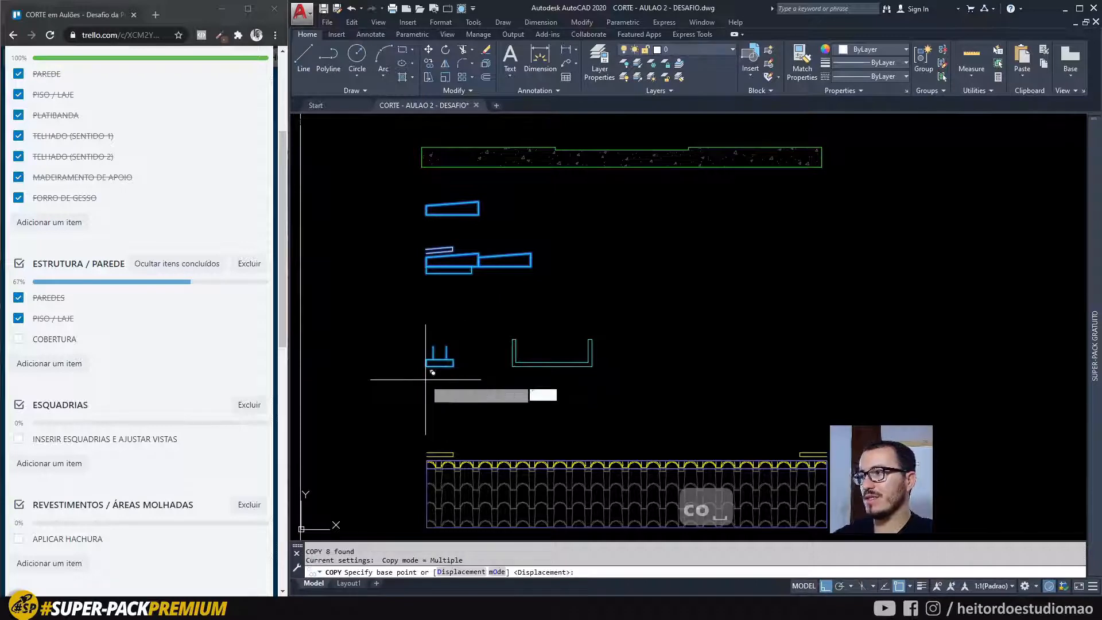
{"action": "left_click", "coordinate": [426, 367]}
{"action": "scroll", "coordinate": [462, 363], "scroll_direction": "down", "scroll_amount": 5}
{"action": "middle_click_drag", "start_coordinate": [722, 251], "coordinate": [315, 443]}
{"action": "middle_click_drag", "start_coordinate": [637, 207], "coordinate": [514, 394]}
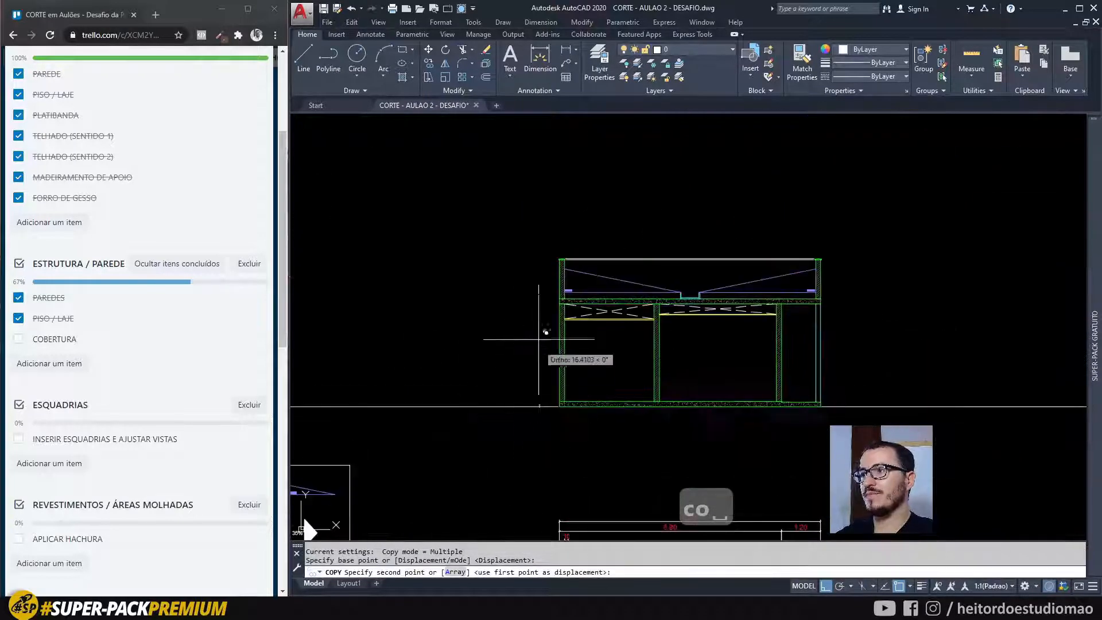
{"action": "scroll", "coordinate": [587, 216], "scroll_direction": "up", "scroll_amount": 4}
{"action": "key", "text": "F8"}
{"action": "key", "text": "Escape"}
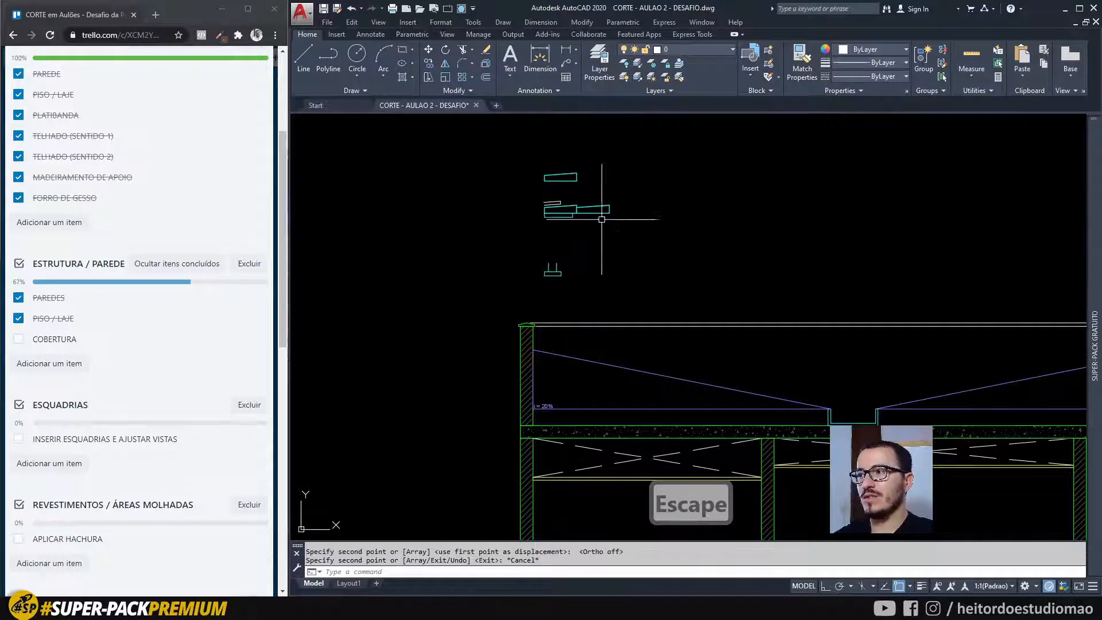
Move the tile array, flashing and support by their lower left corner to the left slope triangle's top corner at the parapet
{"action": "left_click", "coordinate": [652, 236]}
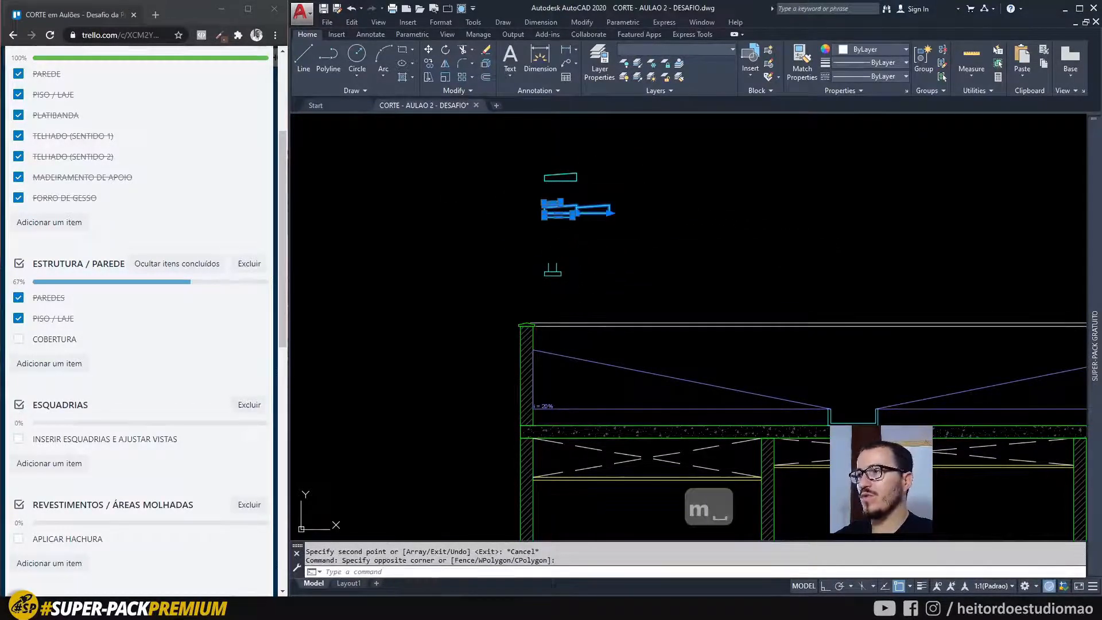
{"action": "type", "text": "m"}
{"action": "key", "text": "space"}
{"action": "scroll", "coordinate": [544, 216], "scroll_direction": "up", "scroll_amount": 4}
{"action": "left_click", "coordinate": [544, 218]}
{"action": "middle_click_drag", "start_coordinate": [586, 394], "coordinate": [567, 208]}
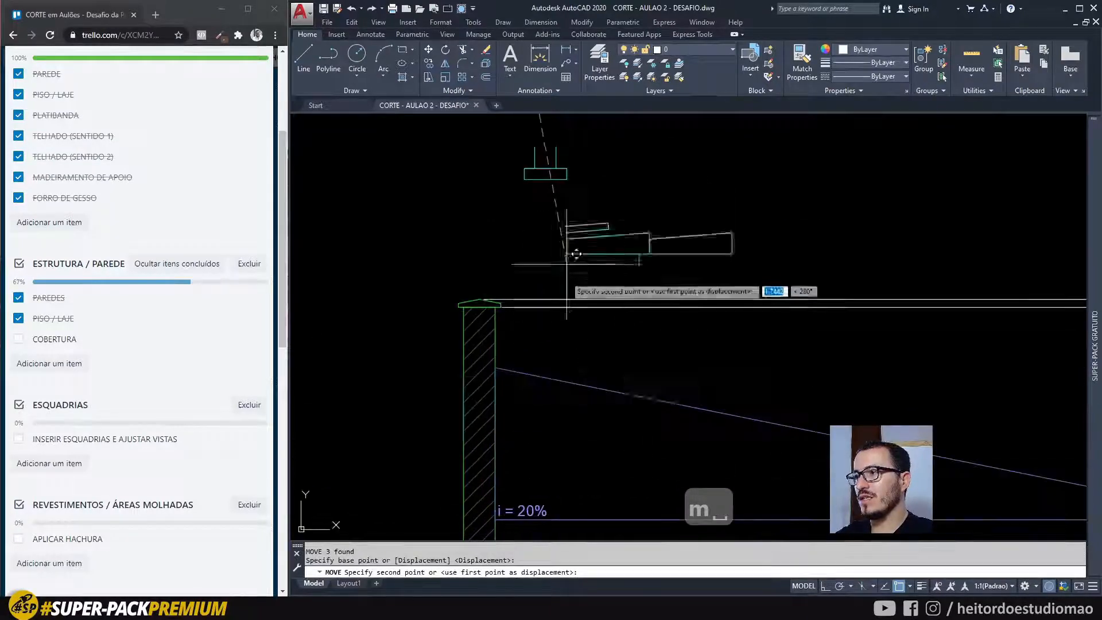
{"action": "left_click", "coordinate": [495, 368]}
{"action": "middle_click_drag", "start_coordinate": [612, 381], "coordinate": [594, 347]}
{"action": "scroll", "coordinate": [594, 346], "scroll_direction": "up", "scroll_amount": 2}
{"action": "left_click", "coordinate": [617, 322]}
{"action": "key", "text": "Escape"}
{"action": "left_click", "coordinate": [618, 322]}
{"action": "key", "text": "Escape"}
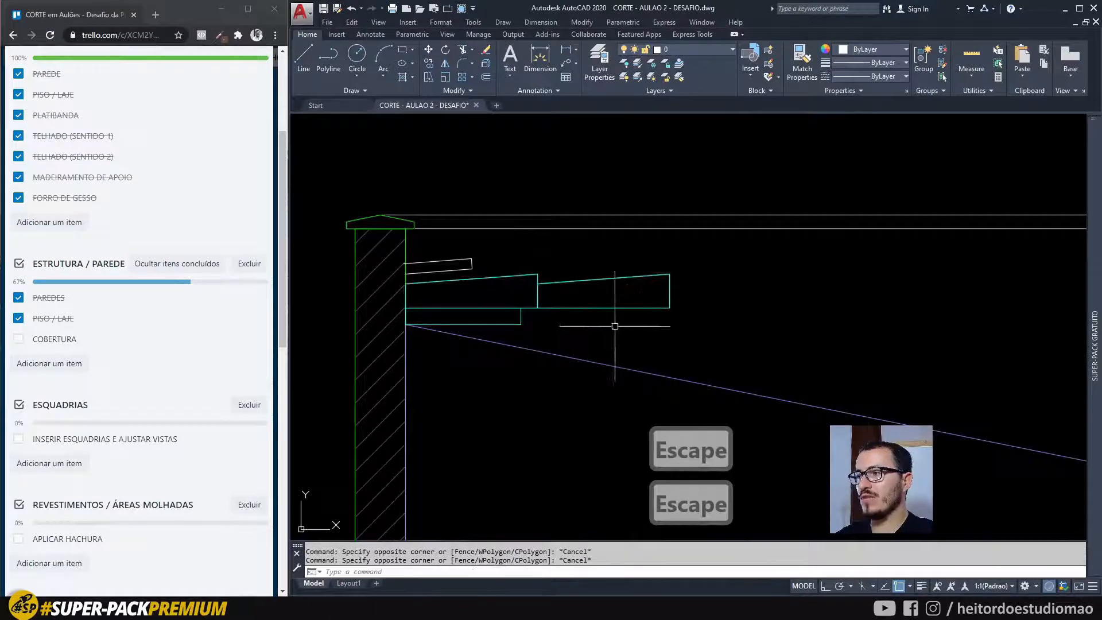
Align the tile array, flashing and support with the 20% slope line, pivoting at the parapet and without scaling
{"action": "left_click", "coordinate": [555, 321]}
{"action": "left_click", "coordinate": [455, 265]}
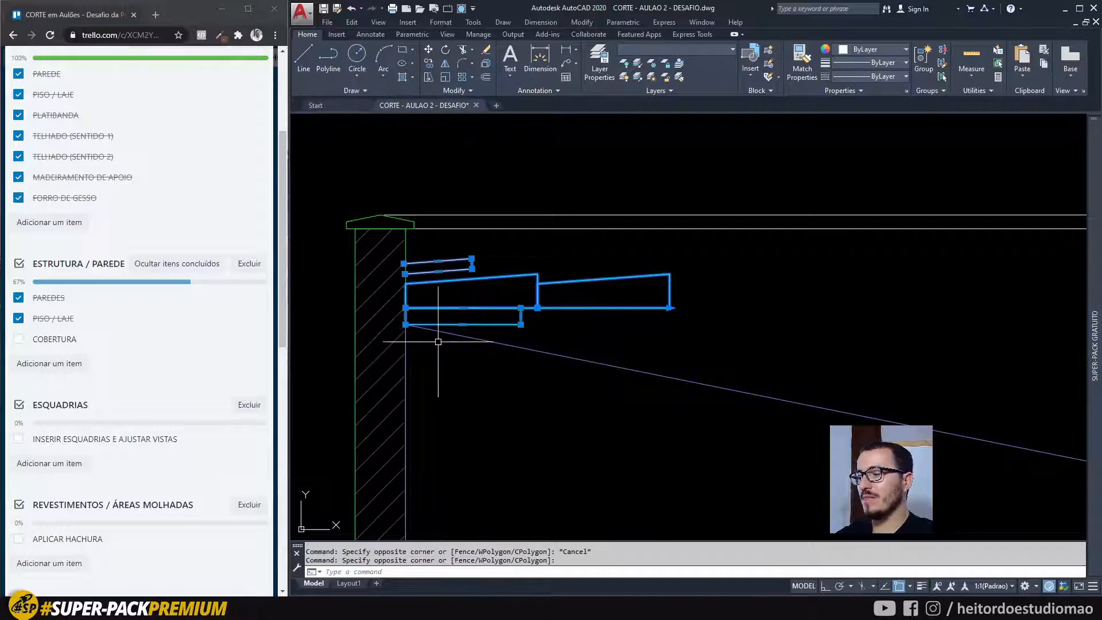
{"action": "type", "text": "a"}
{"action": "key", "text": "Escape"}
{"action": "type", "text": "a"}
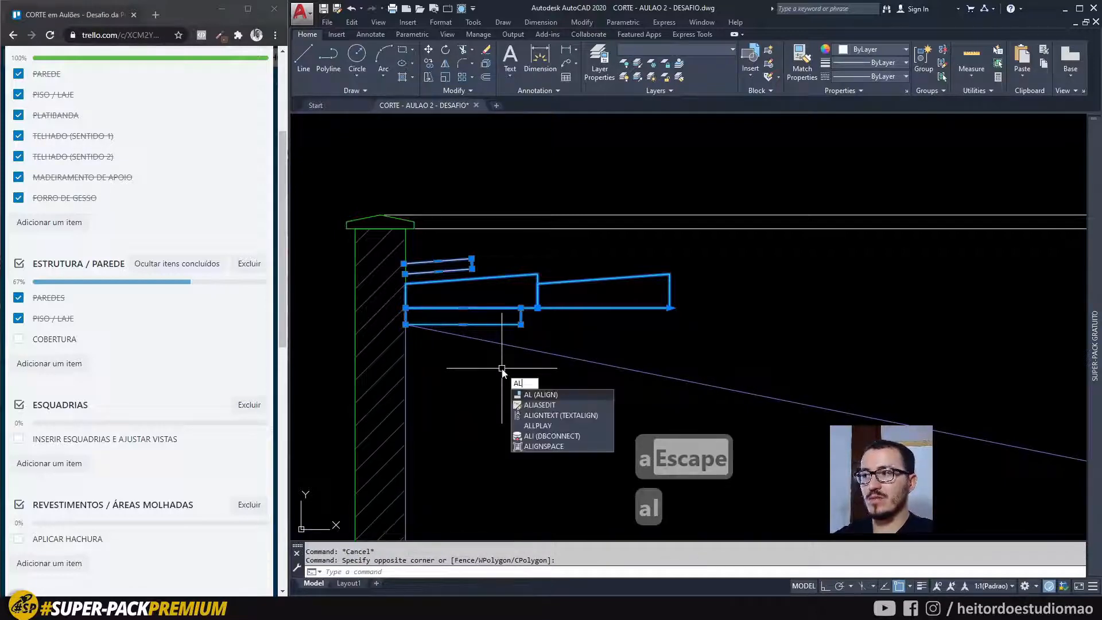
{"action": "key", "text": "space"}
{"action": "scroll", "coordinate": [406, 335], "scroll_direction": "up", "scroll_amount": 5}
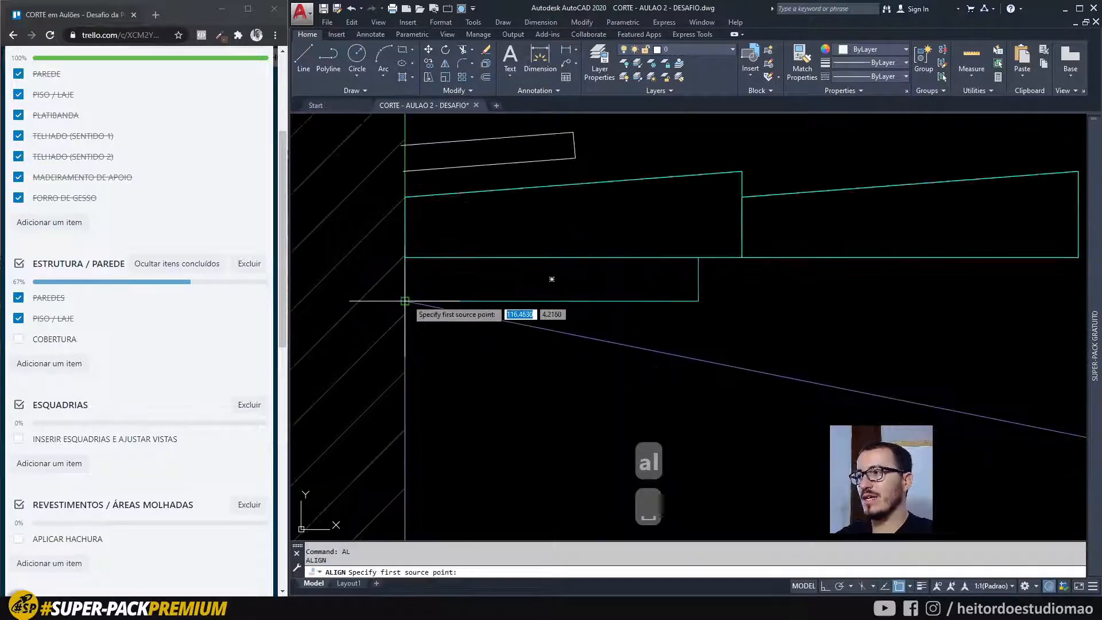
{"action": "left_click", "coordinate": [405, 301]}
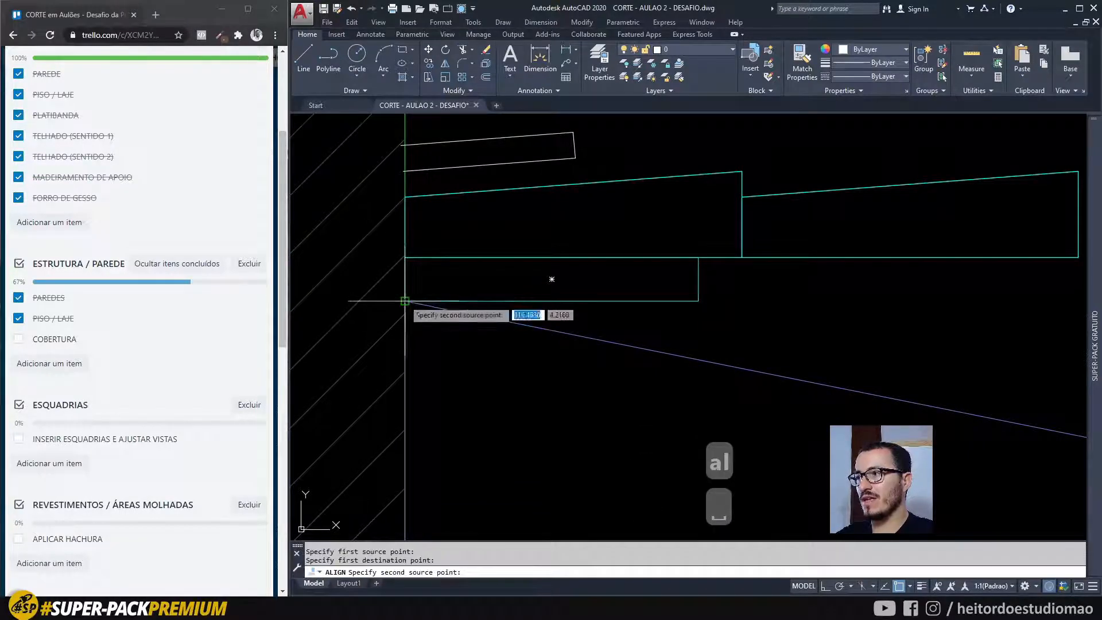
{"action": "left_click", "coordinate": [698, 301]}
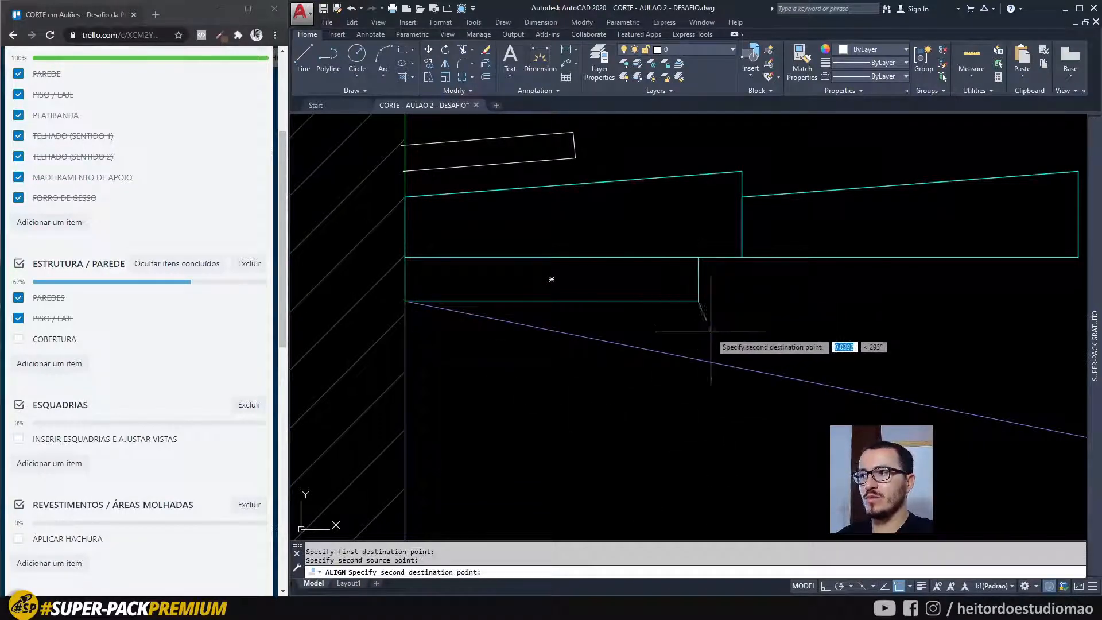
{"action": "left_click", "coordinate": [710, 361]}
{"action": "key", "text": "space"}
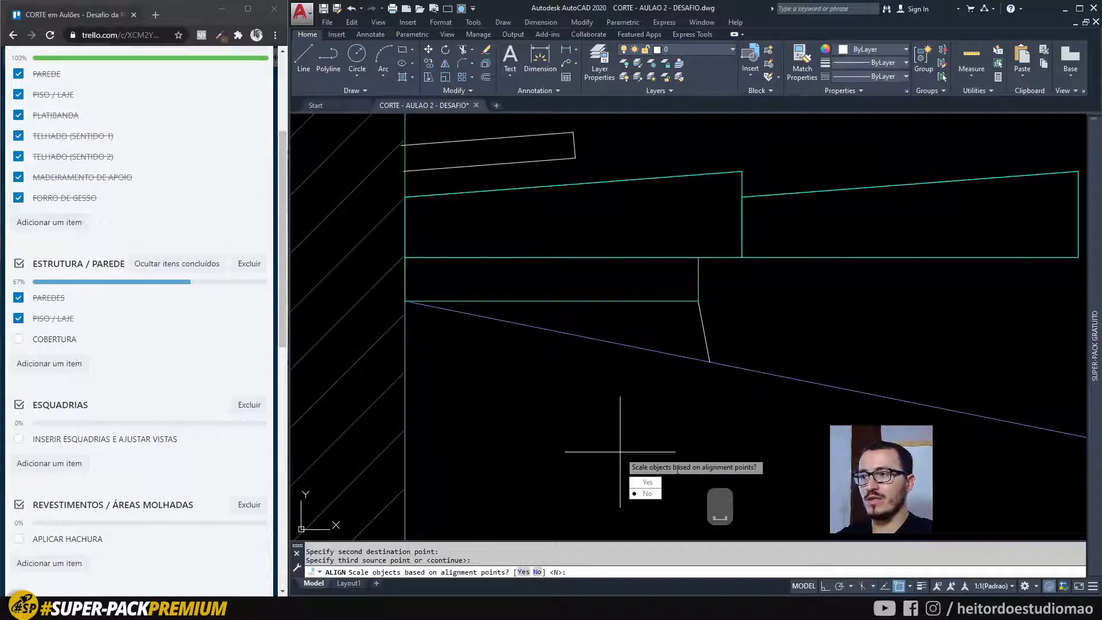
{"action": "key", "text": "Return"}
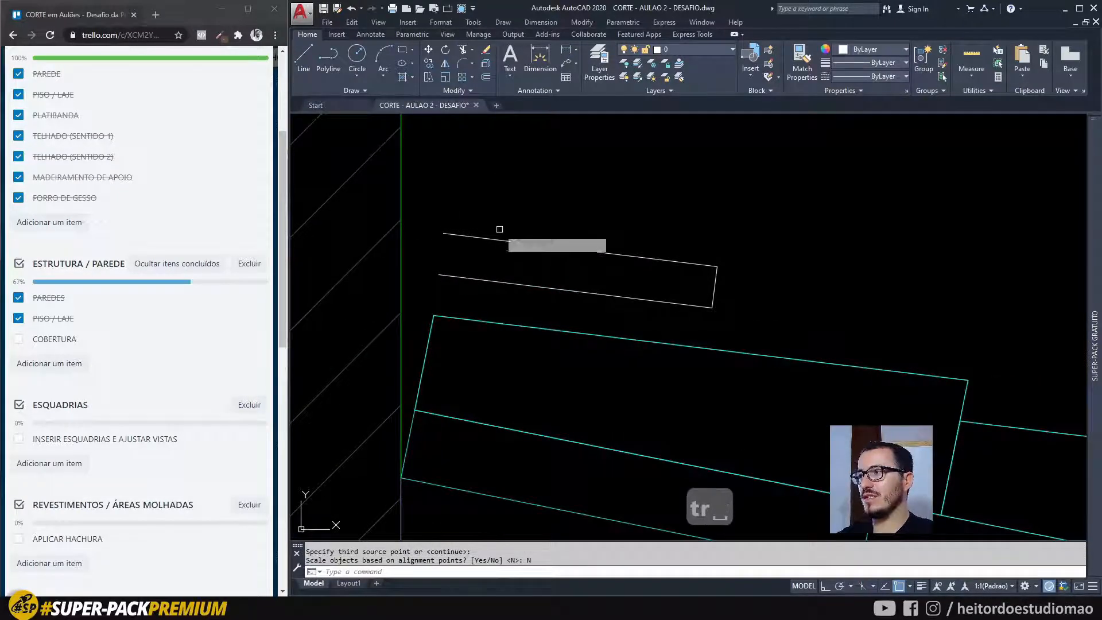
Extend the two open lines of the flashing above the tiles to the inner face of the parapet wall
{"action": "key", "text": "space"}
{"action": "scroll", "coordinate": [492, 213], "scroll_direction": "down", "scroll_amount": 2}
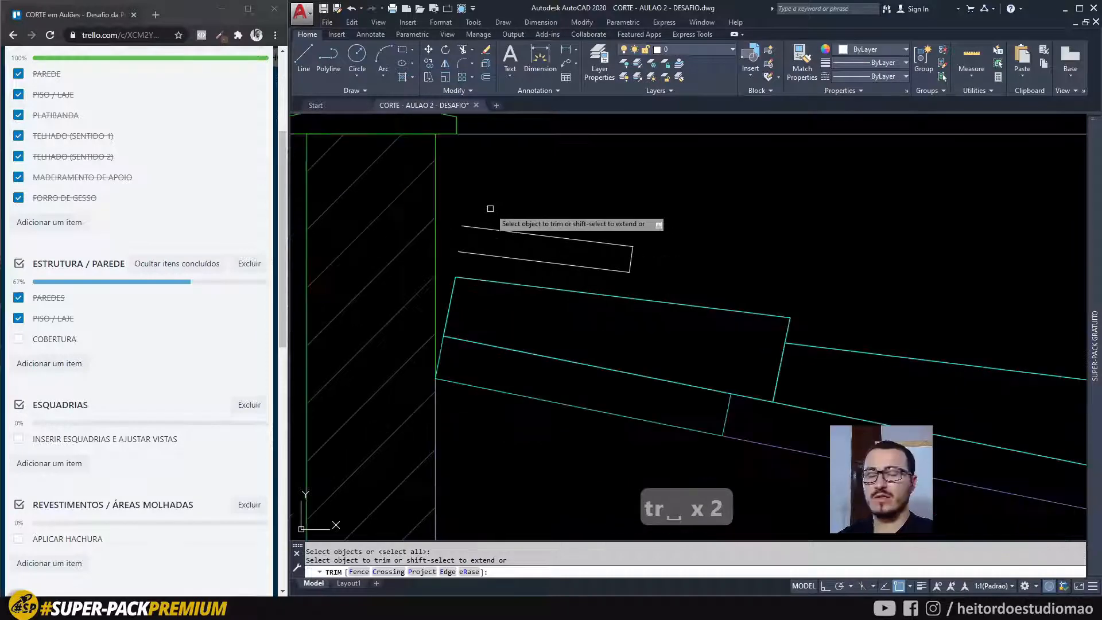
{"action": "left_click", "coordinate": [481, 209], "text": "shift"}
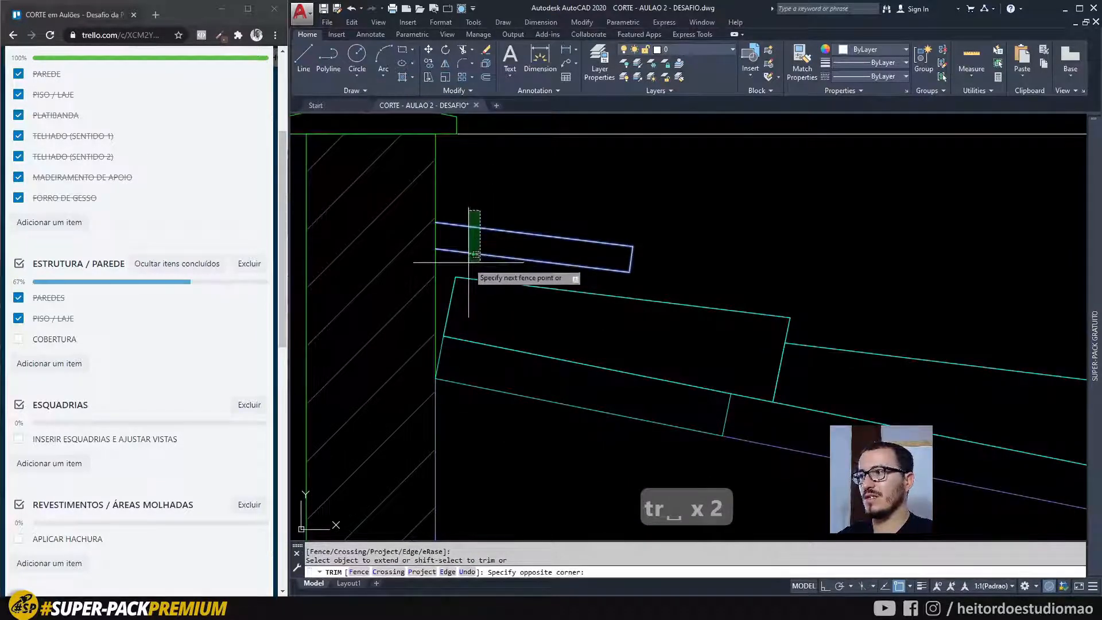
{"action": "left_click", "coordinate": [468, 263], "text": "shift"}
{"action": "key", "text": "Escape"}
{"action": "middle_click_drag", "start_coordinate": [476, 210], "coordinate": [482, 205]}
{"action": "scroll", "coordinate": [479, 209], "scroll_direction": "up", "scroll_amount": 2}
{"action": "scroll", "coordinate": [443, 225], "scroll_direction": "down", "scroll_amount": 4}
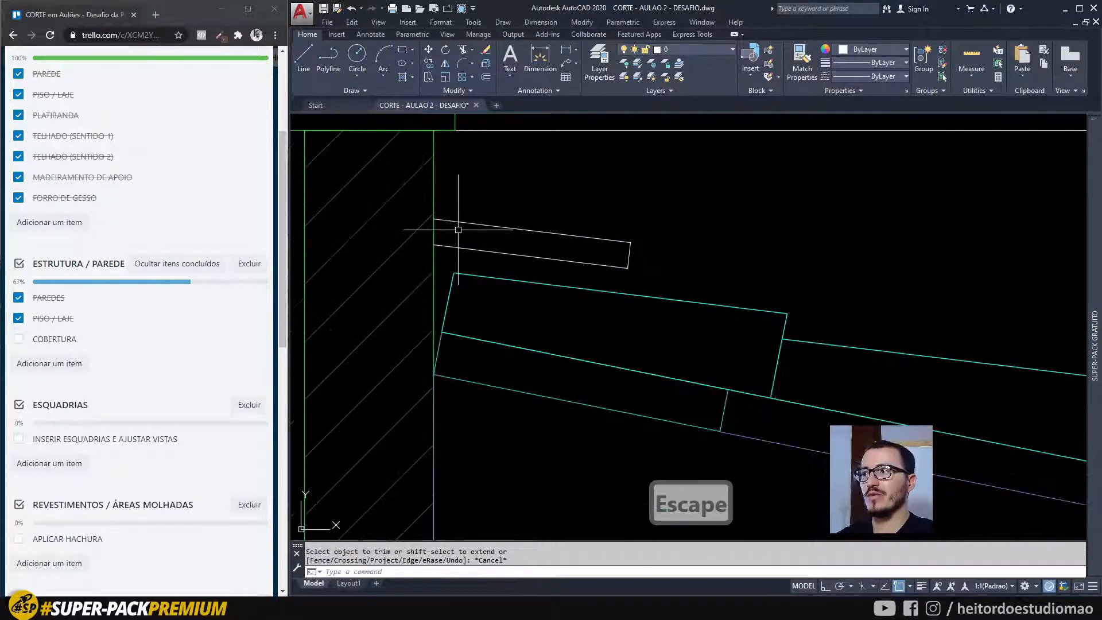
{"action": "scroll", "coordinate": [488, 211], "scroll_direction": "down", "scroll_amount": 2}
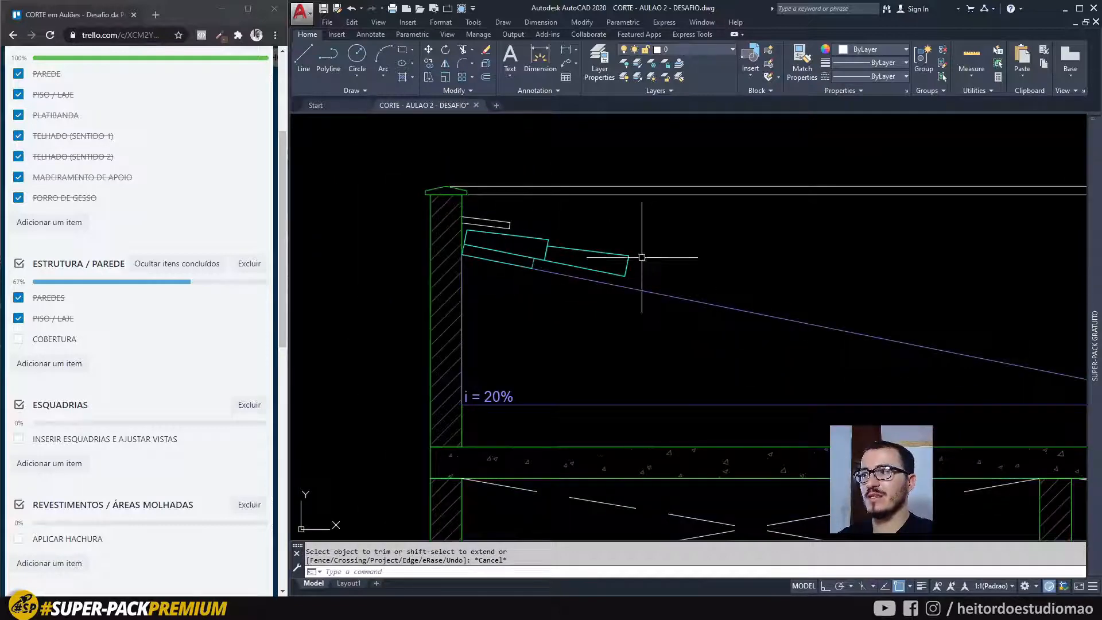
Extend the sloped tile array along the 20% slope down to the gutter, for a total of 9 columns
{"action": "scroll", "coordinate": [642, 257], "scroll_direction": "up", "scroll_amount": 2}
{"action": "left_click", "coordinate": [603, 238]}
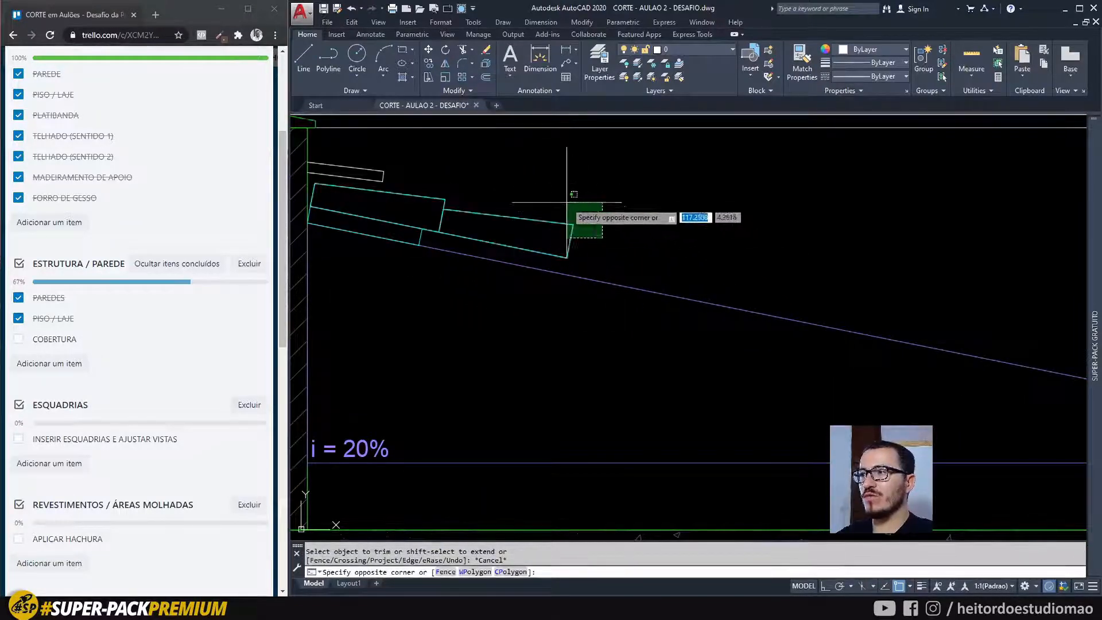
{"action": "left_click", "coordinate": [554, 197]}
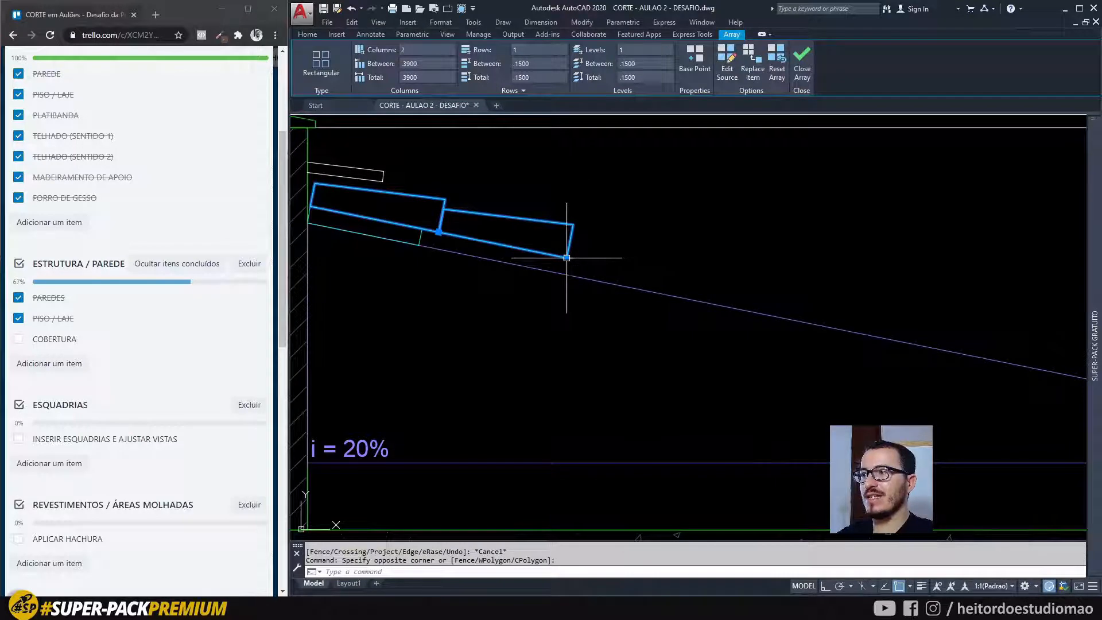
{"action": "mouse_move", "coordinate": [567, 258]}
{"action": "left_click", "coordinate": [619, 278]}
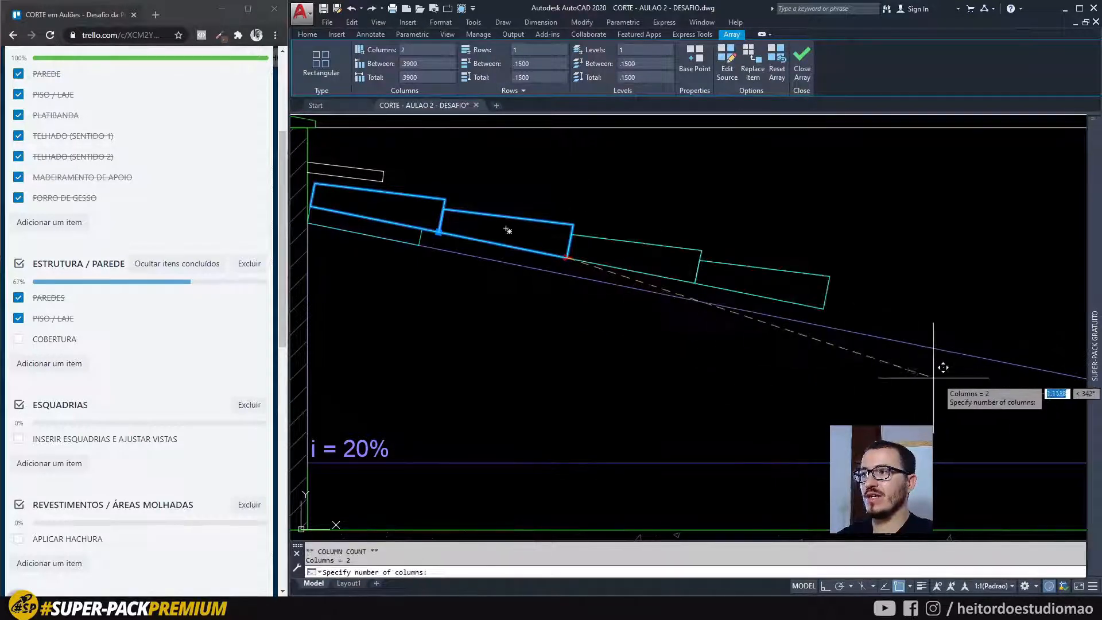
{"action": "middle_click_drag", "start_coordinate": [941, 364], "coordinate": [509, 303]}
{"action": "middle_click_drag", "start_coordinate": [770, 332], "coordinate": [505, 285]}
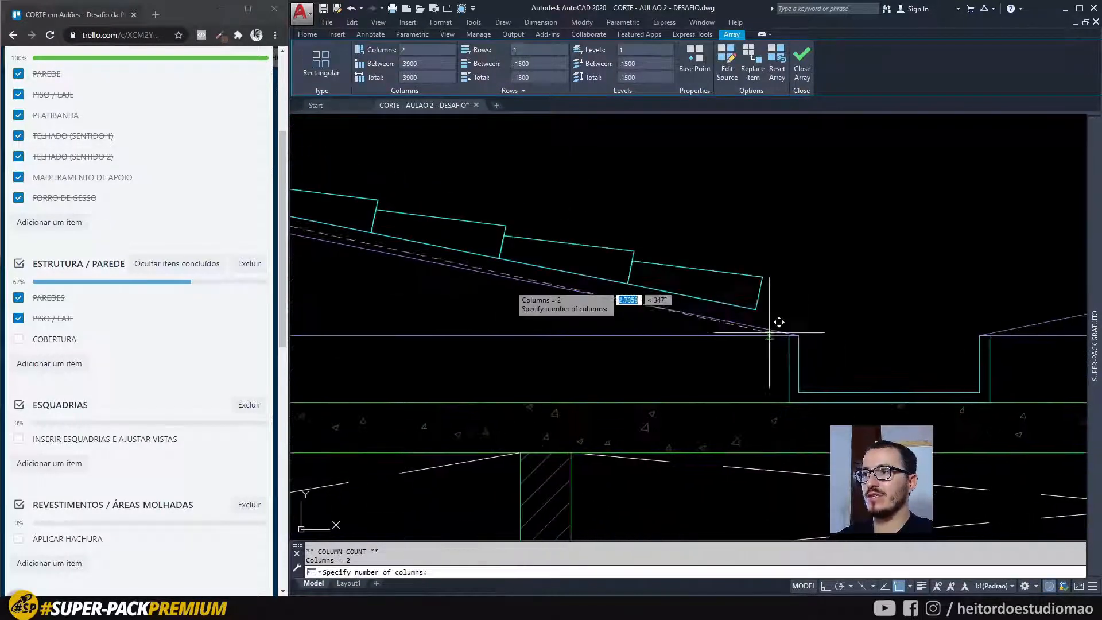
{"action": "left_click", "coordinate": [799, 335]}
{"action": "scroll", "coordinate": [799, 315], "scroll_direction": "down", "scroll_amount": 2}
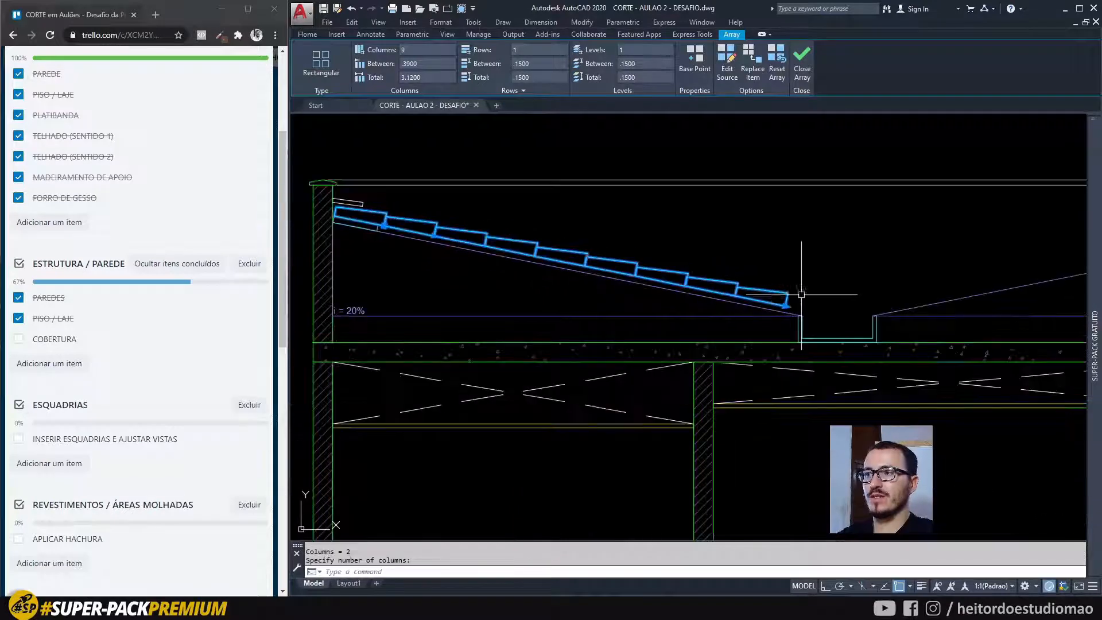
{"action": "key", "text": "Escape"}
Move the single tile by its lower left corner onto the underside of the last tile in the array
{"action": "scroll", "coordinate": [792, 297], "scroll_direction": "up", "scroll_amount": 4}
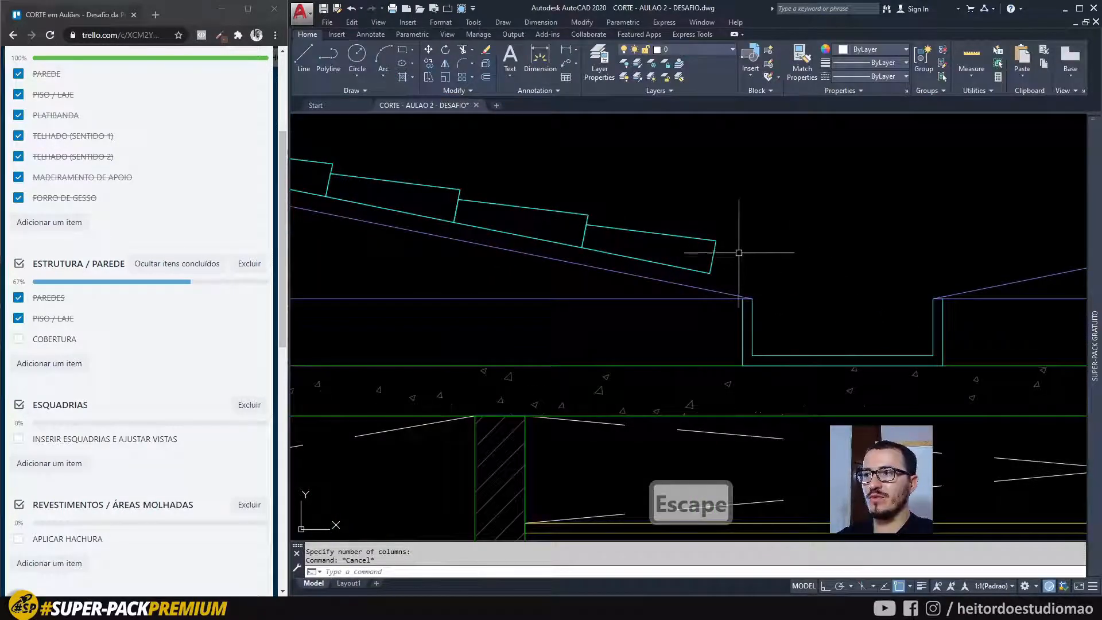
{"action": "scroll", "coordinate": [752, 263], "scroll_direction": "down", "scroll_amount": 4}
{"action": "middle_click_drag", "start_coordinate": [721, 238], "coordinate": [762, 430]}
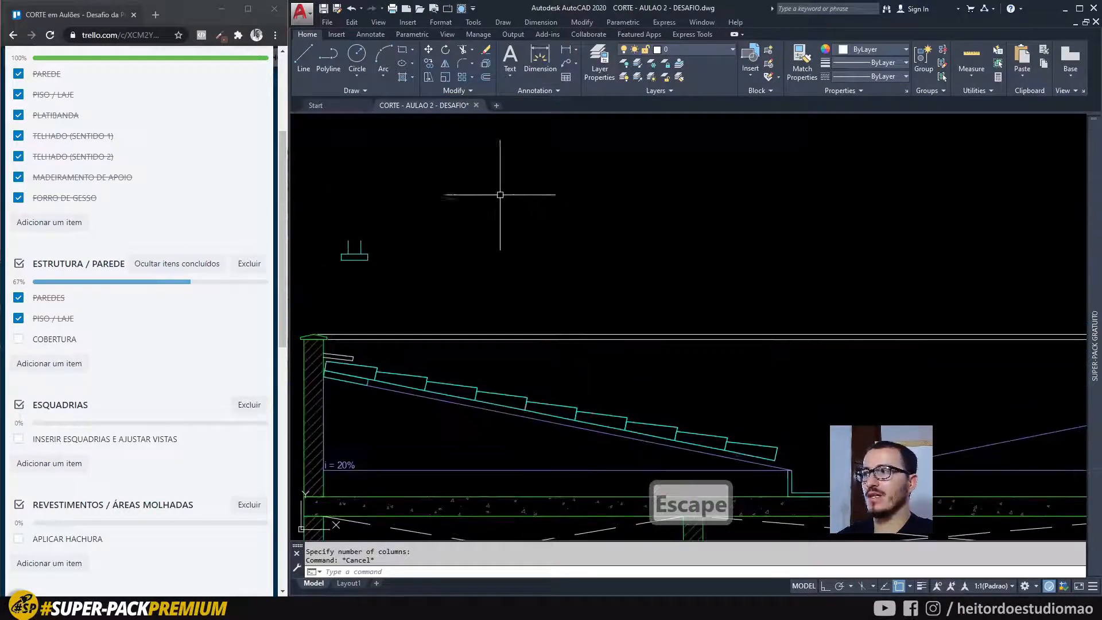
{"action": "middle_click_drag", "start_coordinate": [366, 224], "coordinate": [481, 378]}
{"action": "left_click", "coordinate": [498, 284]}
{"action": "left_click", "coordinate": [443, 256]}
{"action": "scroll", "coordinate": [456, 289], "scroll_direction": "up", "scroll_amount": 4}
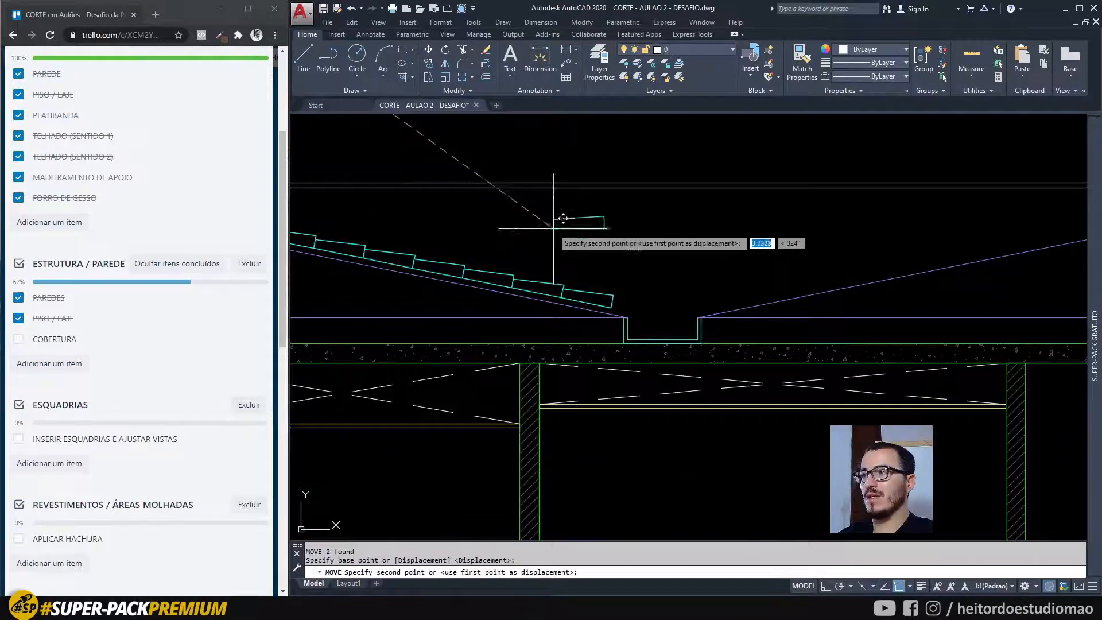
{"action": "scroll", "coordinate": [609, 278], "scroll_direction": "up", "scroll_amount": 7}
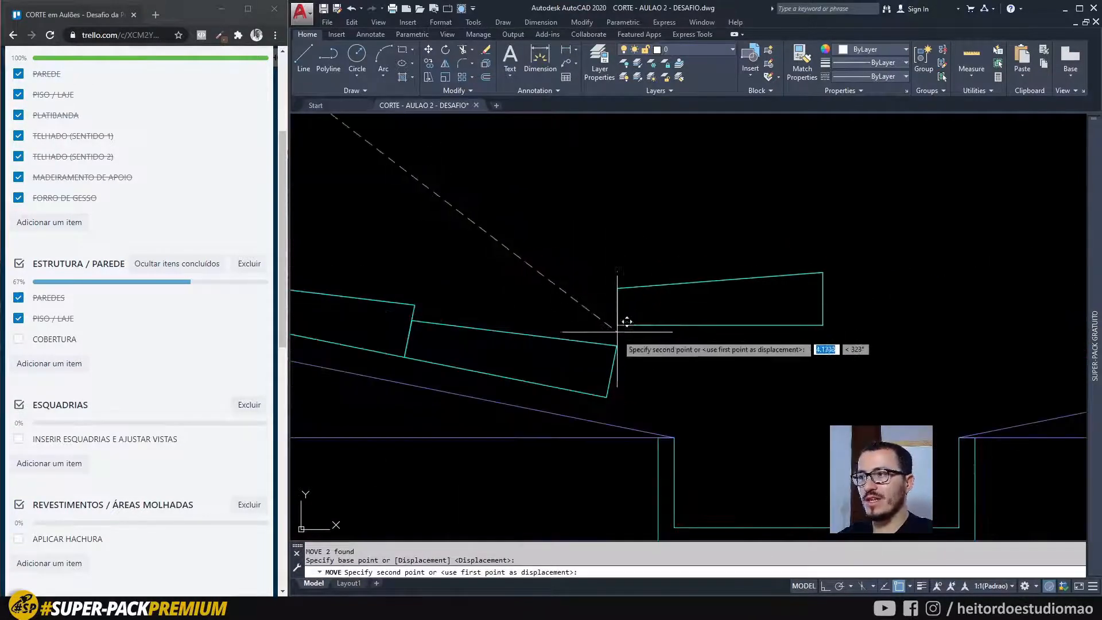
{"action": "left_click", "coordinate": [446, 365]}
Align the single tile with the underside of the tile array, without scaling
{"action": "left_click", "coordinate": [671, 315]}
{"action": "left_click", "coordinate": [628, 278]}
{"action": "type", "text": "a"}
{"action": "key", "text": "space"}
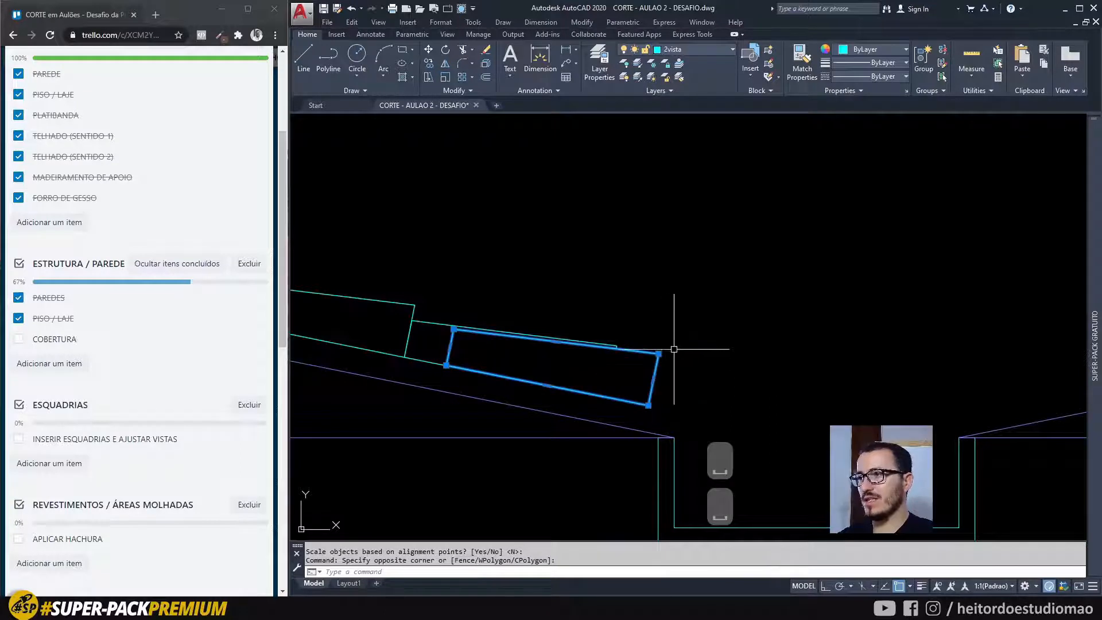
Send the single tile behind the tile array and move it along the slope so it projects over the gutter edge
{"action": "type", "text": "dr"}
{"action": "key", "text": "space"}
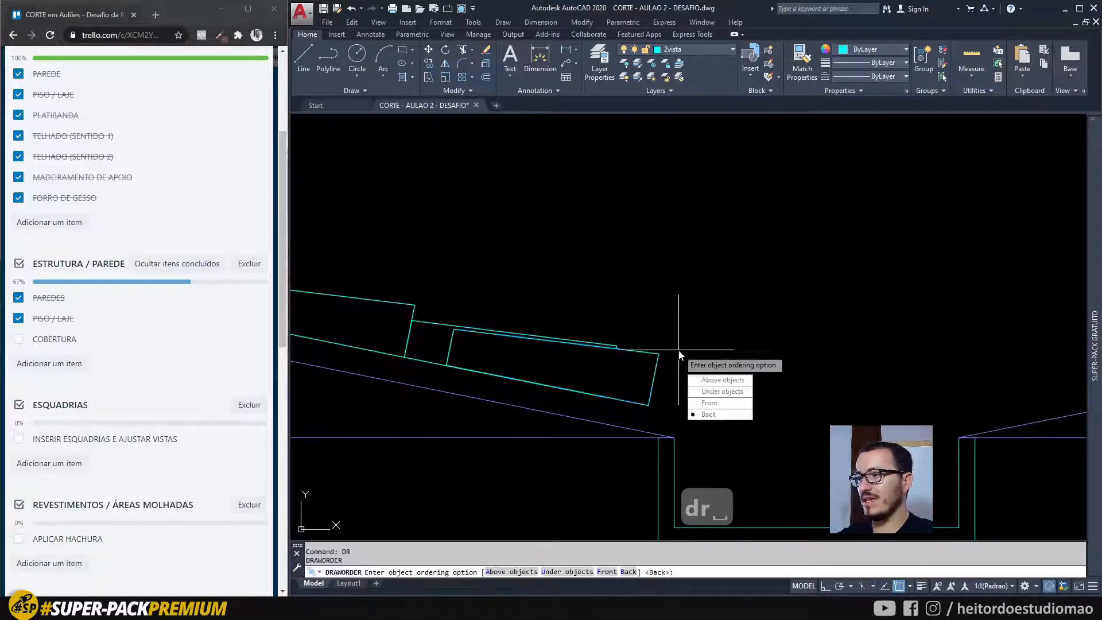
{"action": "type", "text": "b"}
{"action": "key", "text": "space"}
{"action": "middle_click_drag", "start_coordinate": [671, 394], "coordinate": [582, 281]}
{"action": "type", "text": "m"}
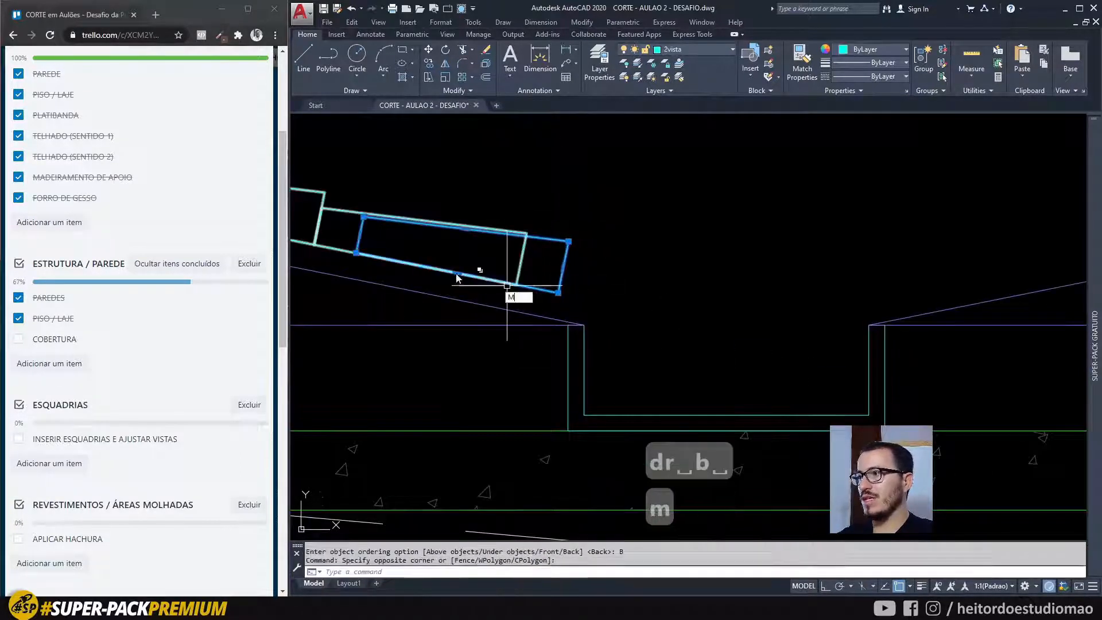
{"action": "key", "text": "space"}
{"action": "left_click", "coordinate": [423, 246]}
{"action": "scroll", "coordinate": [683, 263], "scroll_direction": "down", "scroll_amount": 2}
{"action": "scroll", "coordinate": [683, 264], "scroll_direction": "down", "scroll_amount": 2}
{"action": "key", "text": "Escape"}
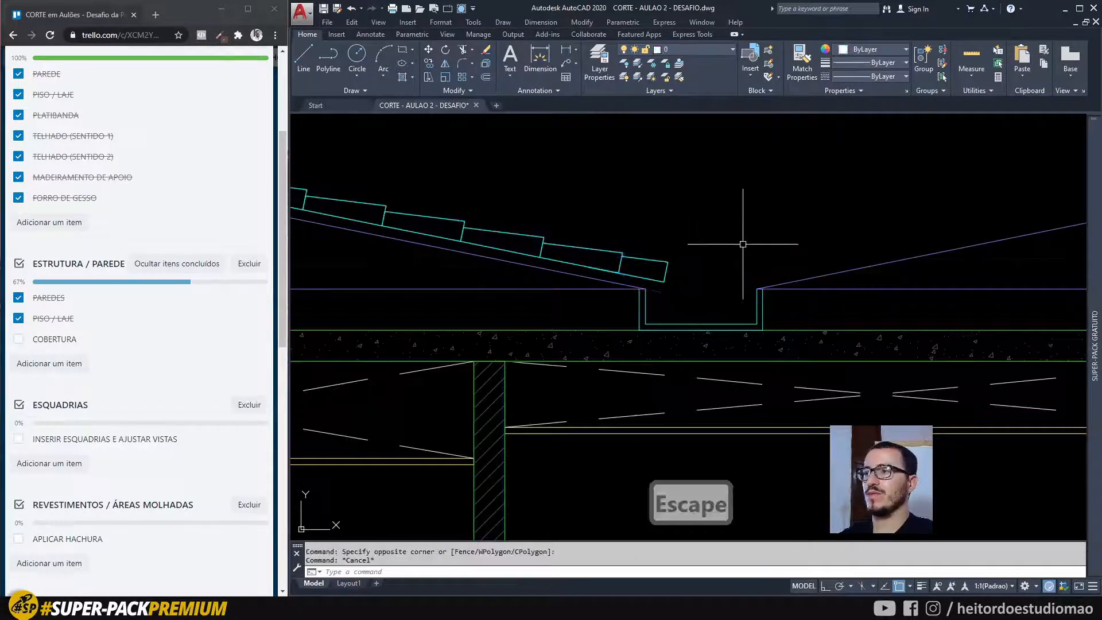
{"action": "scroll", "coordinate": [743, 241], "scroll_direction": "down", "scroll_amount": 3}
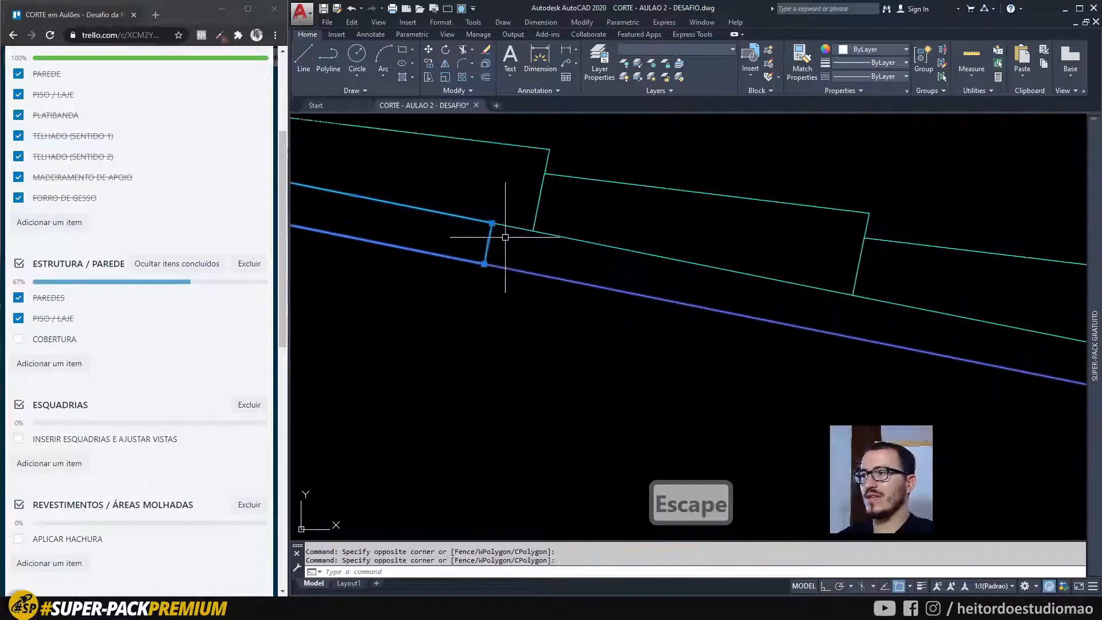
{"action": "scroll", "coordinate": [509, 240], "scroll_direction": "down", "scroll_amount": 2}
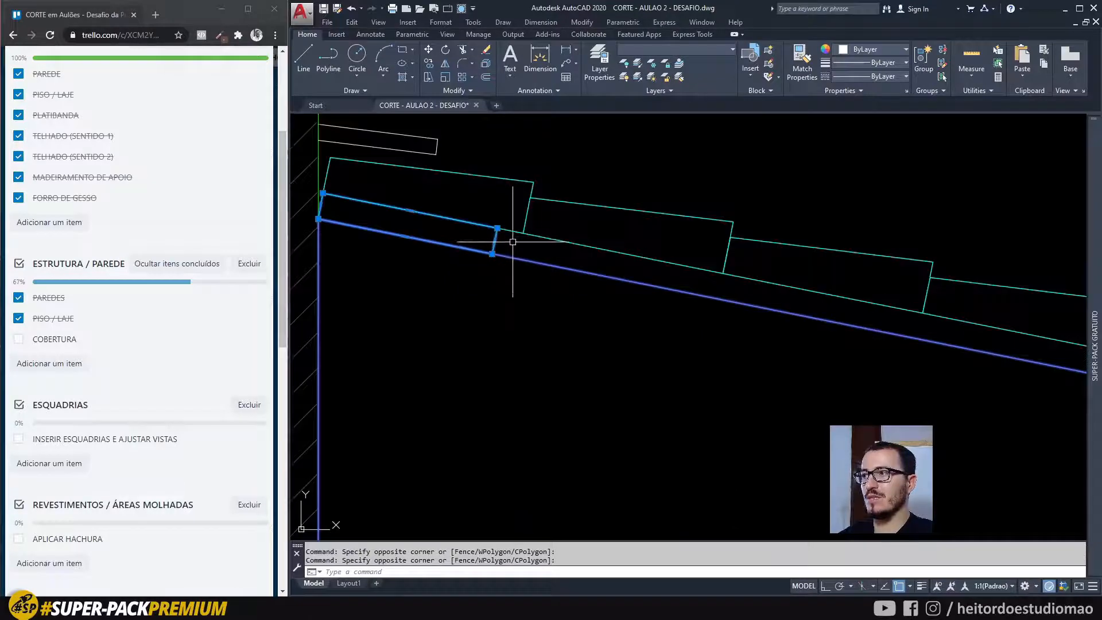
{"action": "scroll", "coordinate": [517, 237], "scroll_direction": "up", "scroll_amount": 2}
{"action": "type", "text": "s"}
{"action": "key", "text": "space"}
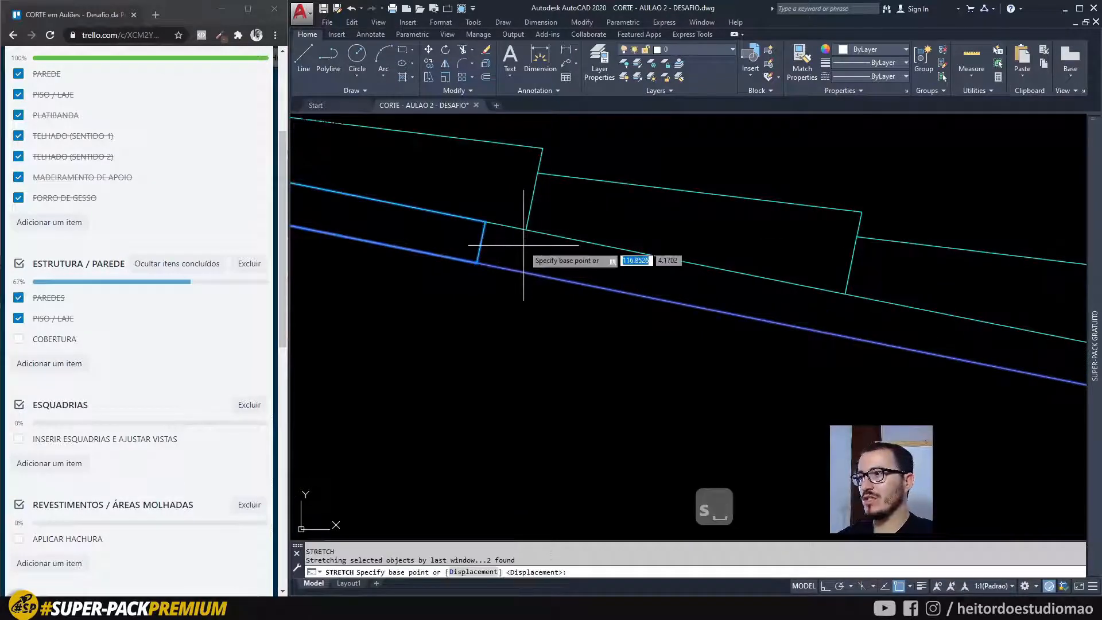
{"action": "key", "text": "Escape"}
Stretch the lower end of the support beneath the tiles, from the first tile's lower corner to the last tile's lower corner at the gutter
{"action": "left_click", "coordinate": [516, 293]}
{"action": "left_click", "coordinate": [452, 195]}
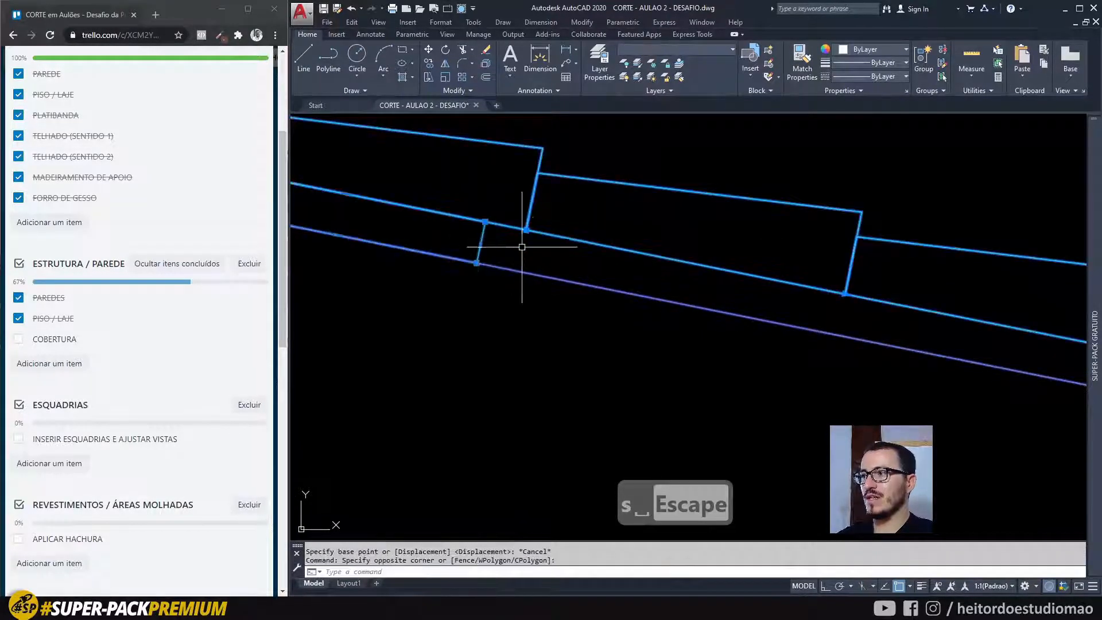
{"action": "left_click", "coordinate": [547, 257]}
{"action": "left_click", "coordinate": [511, 206], "text": "shift"}
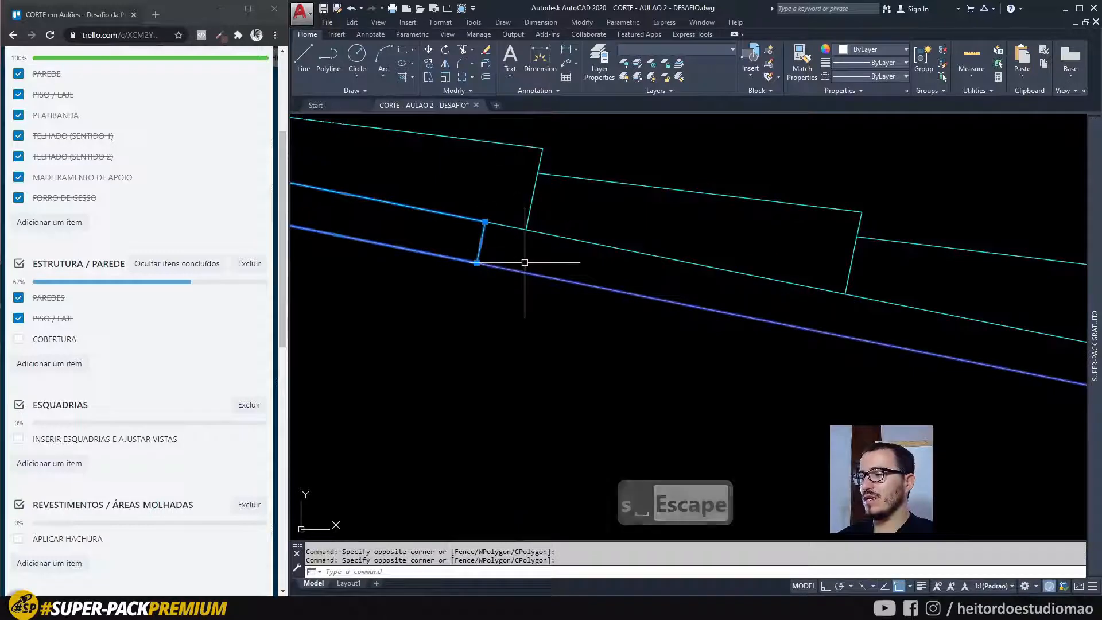
{"action": "type", "text": "s"}
{"action": "key", "text": "space"}
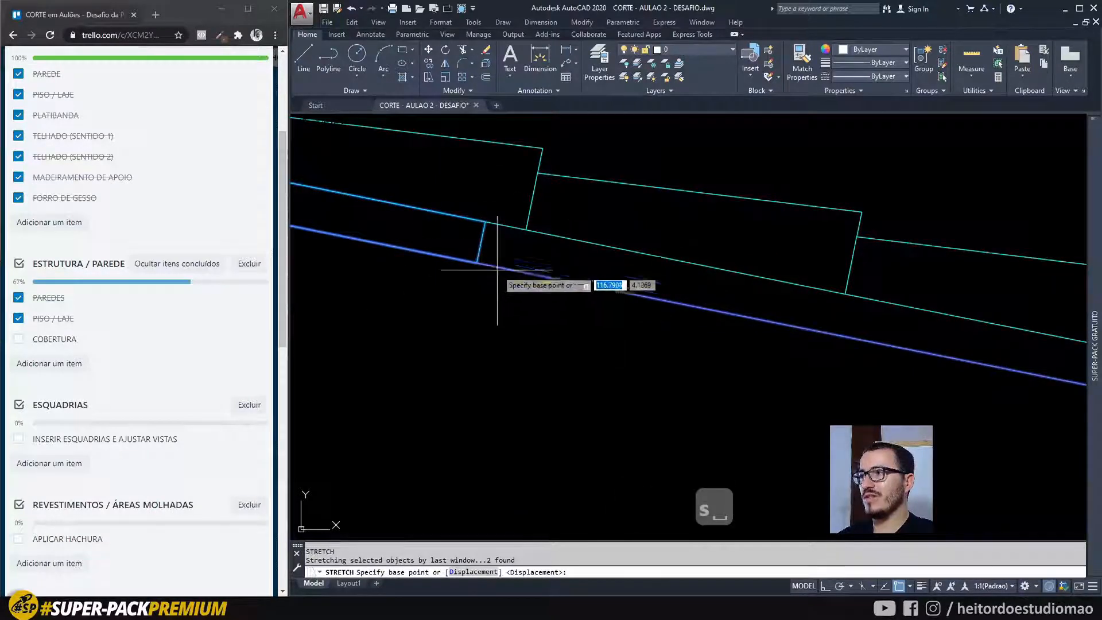
{"action": "left_click", "coordinate": [526, 230]}
{"action": "scroll", "coordinate": [526, 230], "scroll_direction": "down", "scroll_amount": 10}
{"action": "scroll", "coordinate": [756, 340], "scroll_direction": "up", "scroll_amount": 10}
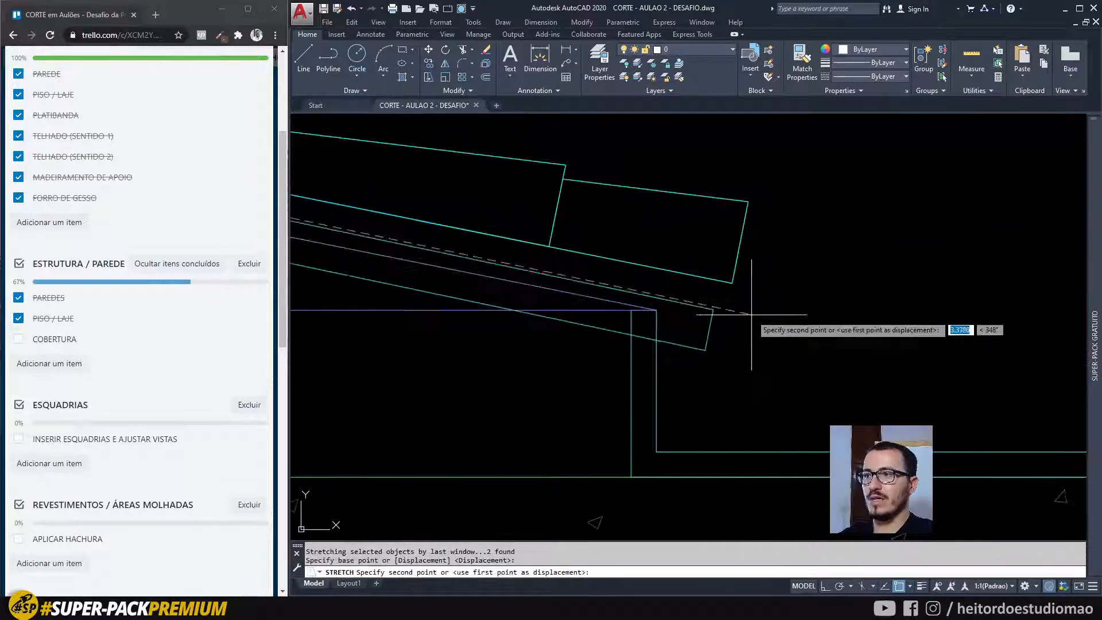
{"action": "left_click", "coordinate": [731, 284]}
Move the small bracket piece by its lower left corner to where the slab top meets the parapet's inner face
{"action": "scroll", "coordinate": [694, 332], "scroll_direction": "down", "scroll_amount": 11}
{"action": "scroll", "coordinate": [394, 189], "scroll_direction": "up", "scroll_amount": 4}
{"action": "left_click", "coordinate": [390, 171]}
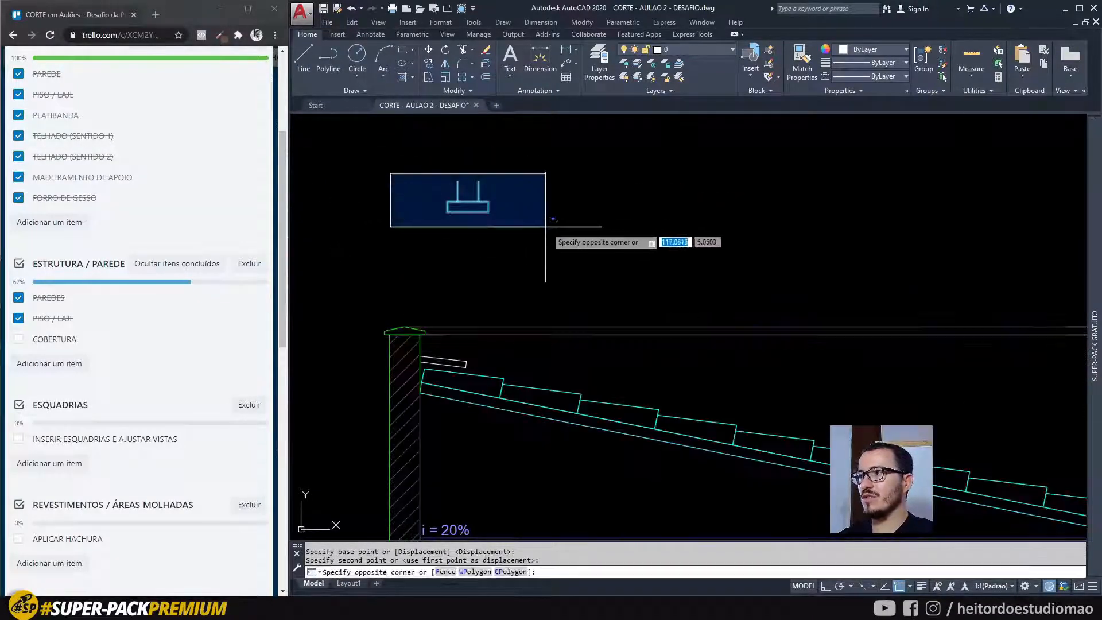
{"action": "left_click", "coordinate": [550, 229]}
{"action": "type", "text": "m"}
{"action": "key", "text": "space"}
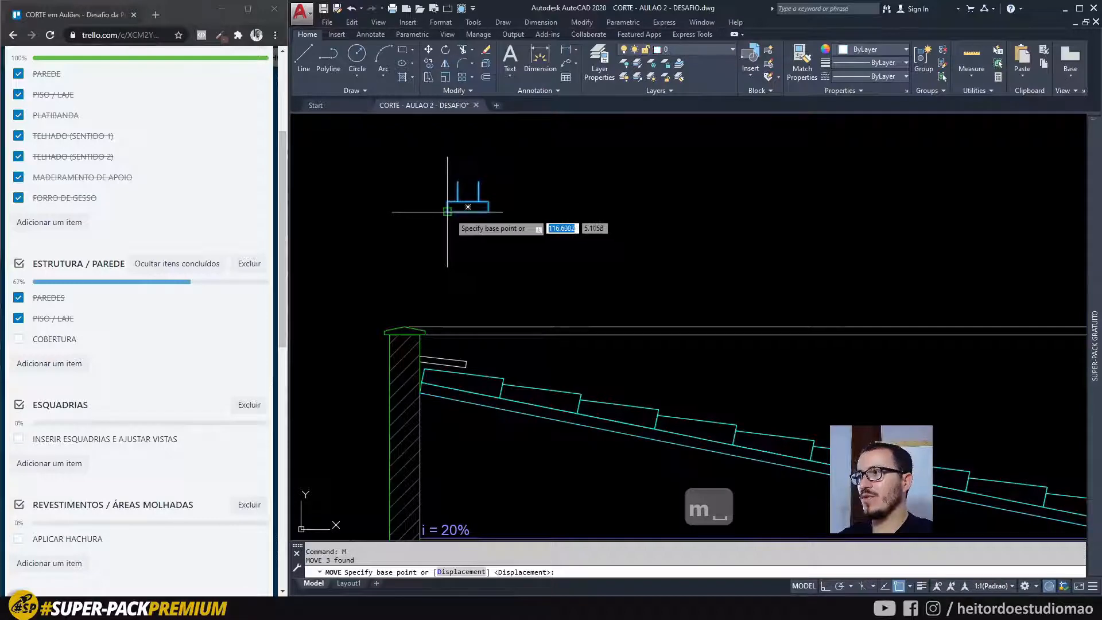
{"action": "left_click", "coordinate": [447, 211]}
{"action": "scroll", "coordinate": [543, 352], "scroll_direction": "up", "scroll_amount": 5}
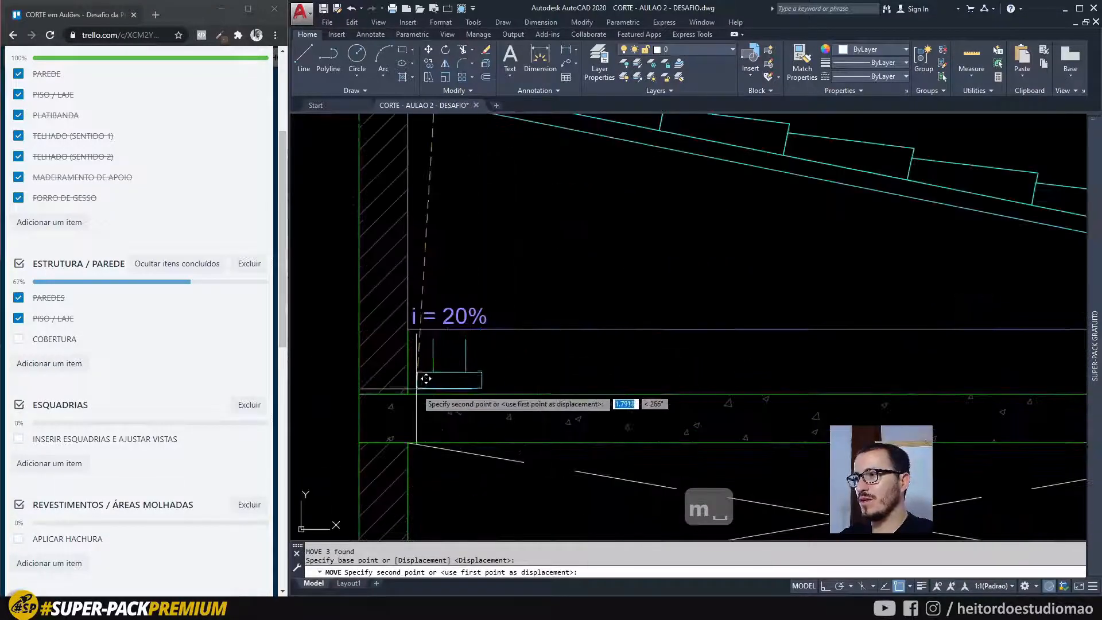
{"action": "left_click", "coordinate": [408, 395]}
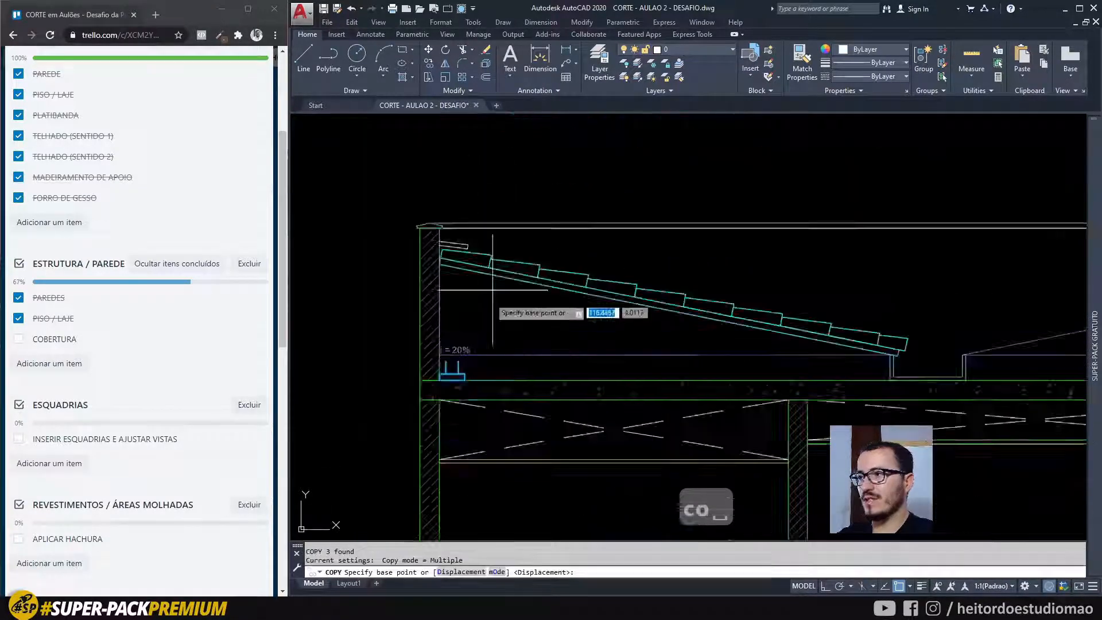
Copy the bracket piece horizontally along the slab to a spot just beside the gutter, with Ortho on
{"action": "scroll", "coordinate": [441, 370], "scroll_direction": "up", "scroll_amount": 4}
{"action": "scroll", "coordinate": [473, 361], "scroll_direction": "down", "scroll_amount": 2}
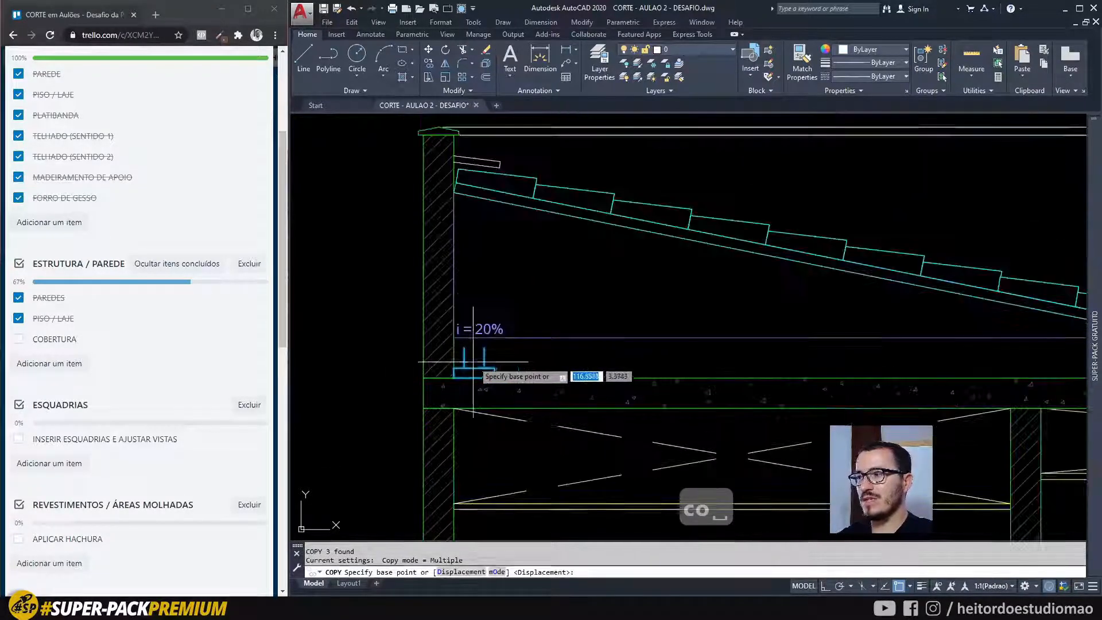
{"action": "scroll", "coordinate": [473, 362], "scroll_direction": "down", "scroll_amount": 2}
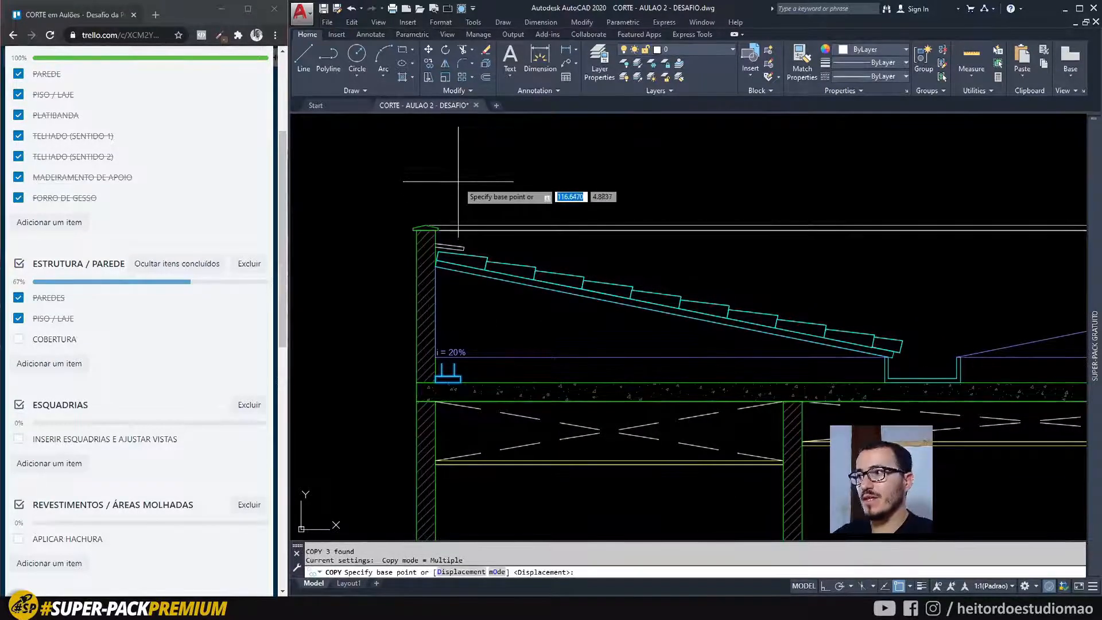
{"action": "left_click", "coordinate": [447, 379]}
{"action": "scroll", "coordinate": [574, 371], "scroll_direction": "up", "scroll_amount": 2}
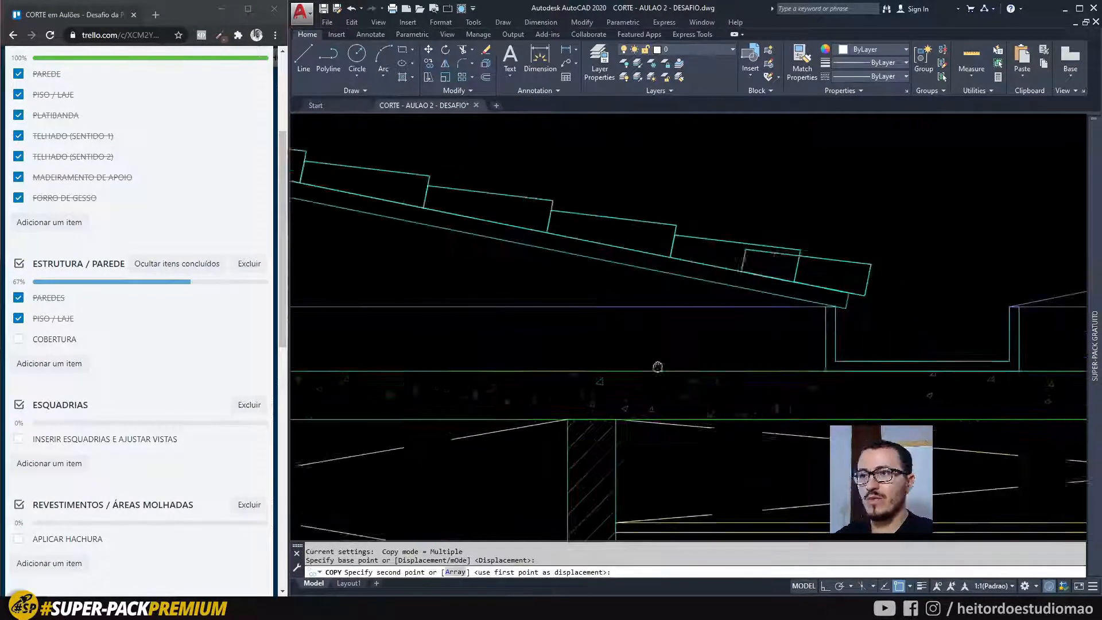
{"action": "scroll", "coordinate": [658, 365], "scroll_direction": "down", "scroll_amount": 2}
{"action": "key", "text": "F8"}
{"action": "key", "text": "Escape"}
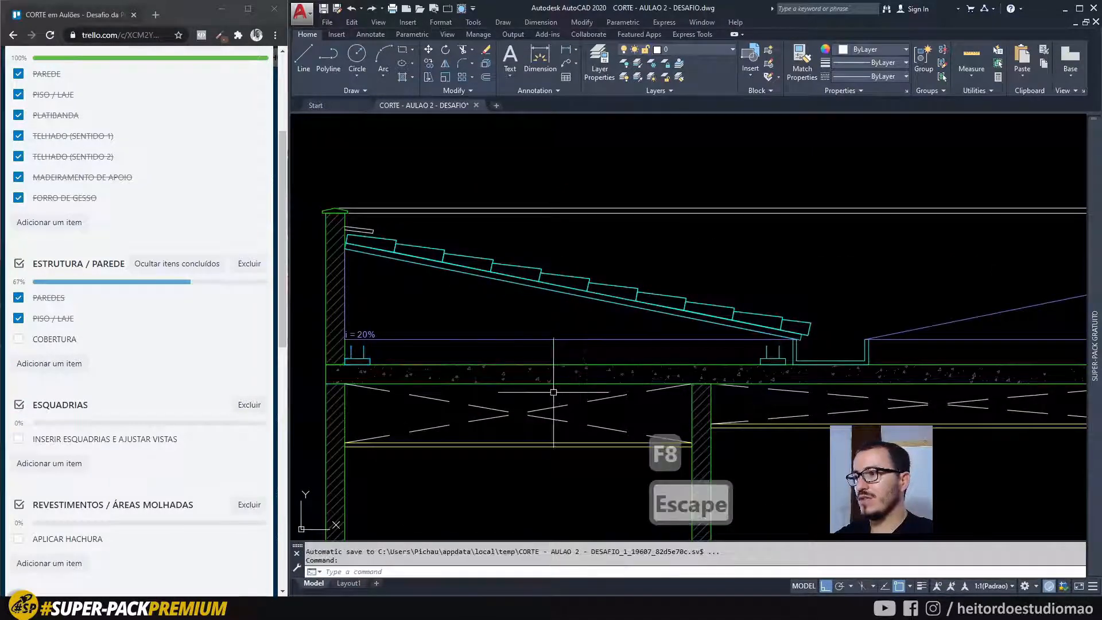
Place a bracket copy midway between the two existing brackets using a temporary guide line, and delete the guide line
{"action": "type", "text": "l"}
{"action": "key", "text": "space"}
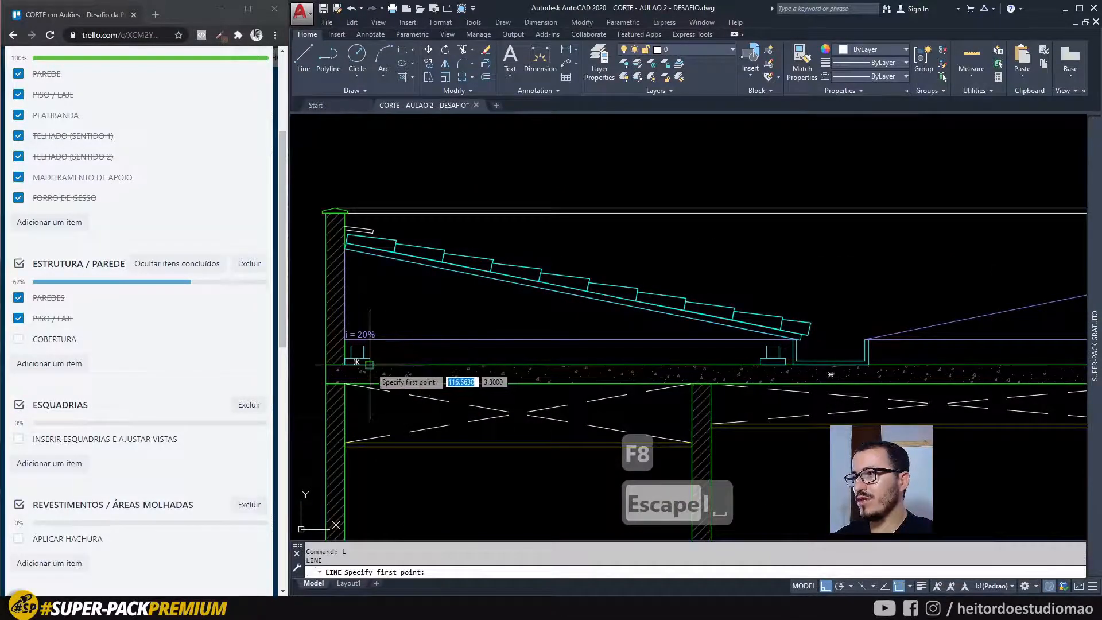
{"action": "scroll", "coordinate": [437, 362], "scroll_direction": "up", "scroll_amount": 2}
{"action": "key", "text": "Delete"}
Extend the vertical lines of all three brackets up to the underside of the sloping roof support
{"action": "type", "text": "tr"}
{"action": "key", "text": "space"}
{"action": "key", "text": "space"}
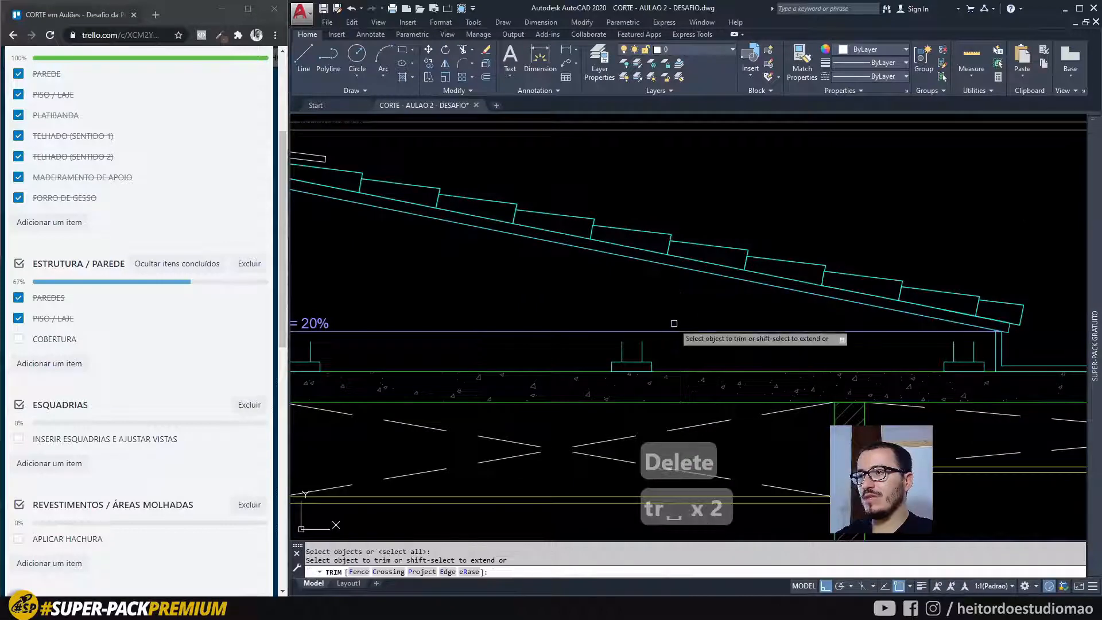
{"action": "middle_click_drag", "start_coordinate": [674, 323], "coordinate": [632, 286]}
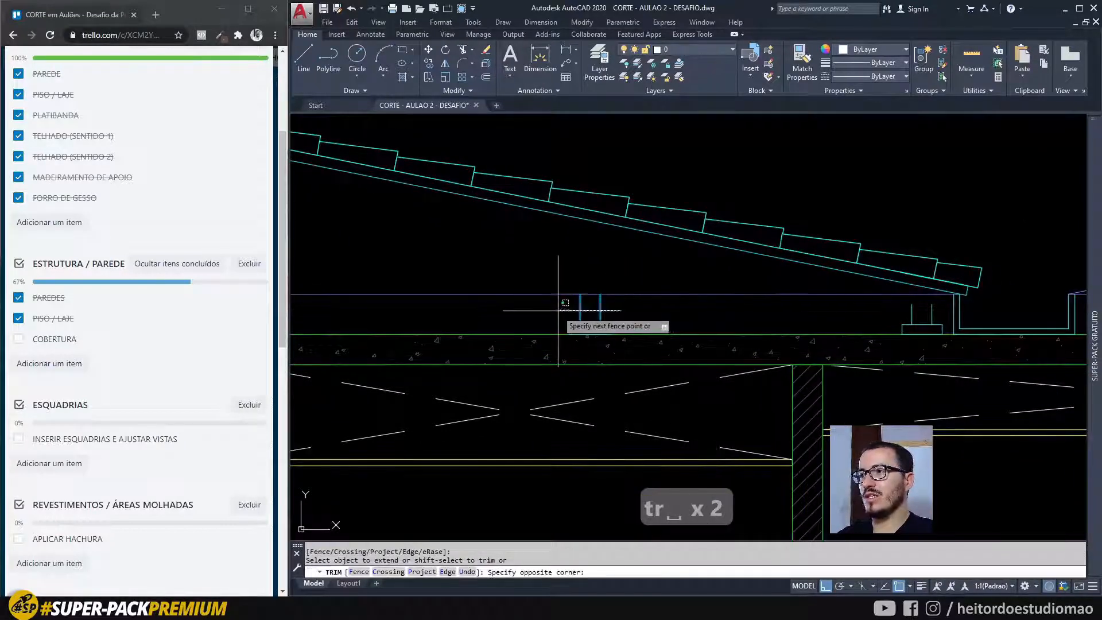
{"action": "scroll", "coordinate": [640, 308], "scroll_direction": "up", "scroll_amount": 4}
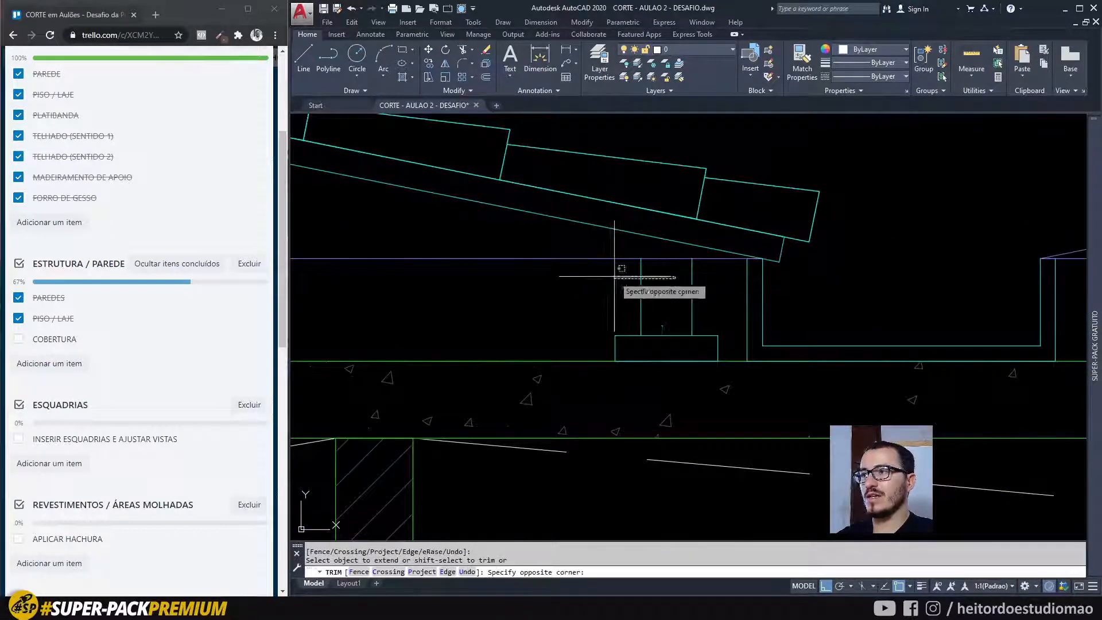
{"action": "scroll", "coordinate": [631, 270], "scroll_direction": "down", "scroll_amount": 5}
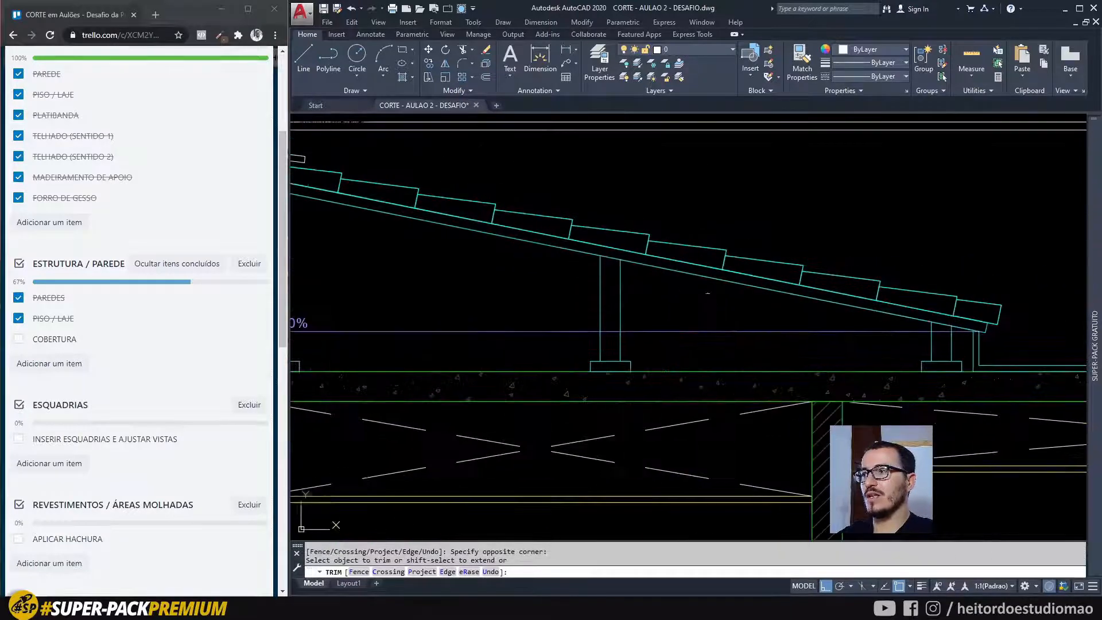
{"action": "middle_click_drag", "start_coordinate": [429, 274], "coordinate": [619, 270]}
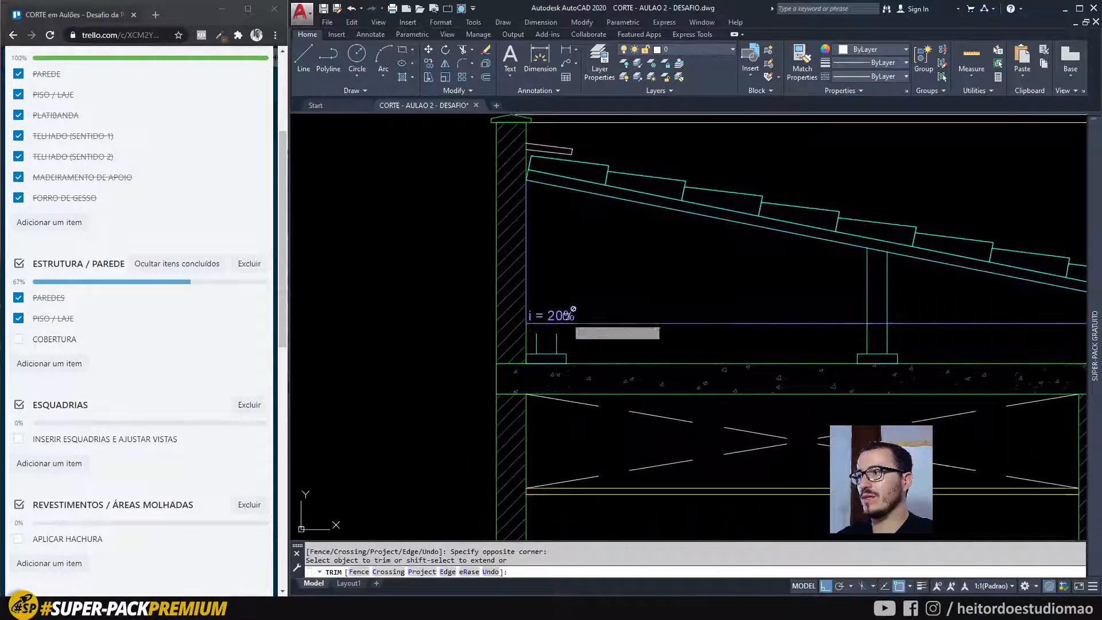
{"action": "left_click", "coordinate": [570, 341], "text": "shift"}
{"action": "key", "text": "Escape"}
{"action": "scroll", "coordinate": [467, 174], "scroll_direction": "down", "scroll_amount": 2}
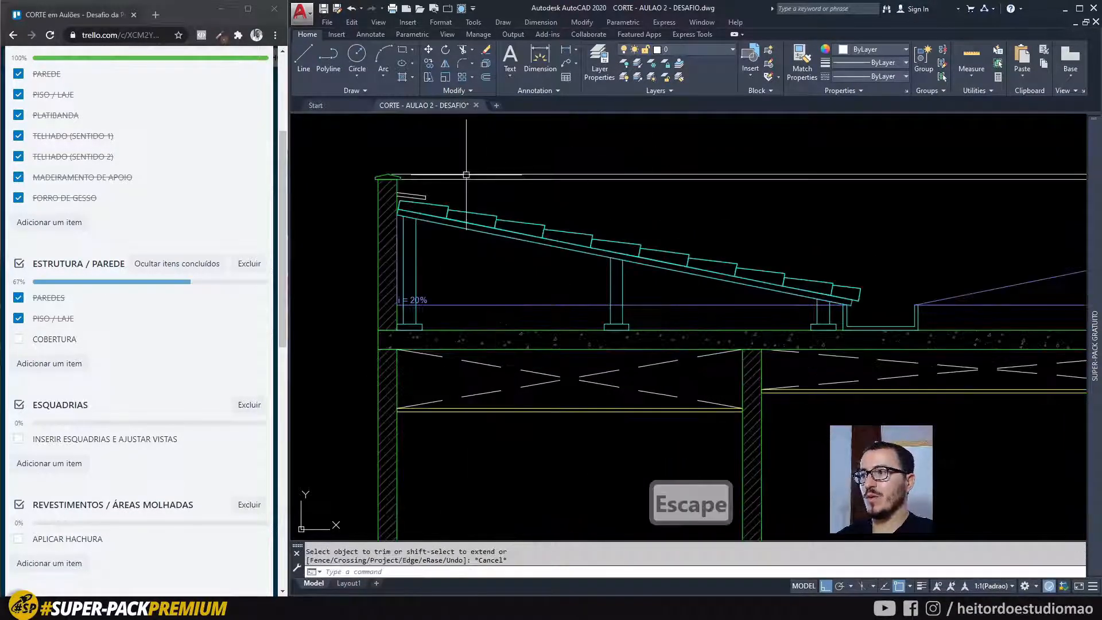
Mirror the complete sloped roof with its tiles, flashing, support and brackets about a vertical axis through the gutter's centre, keeping the original
{"action": "left_click", "coordinate": [325, 182]}
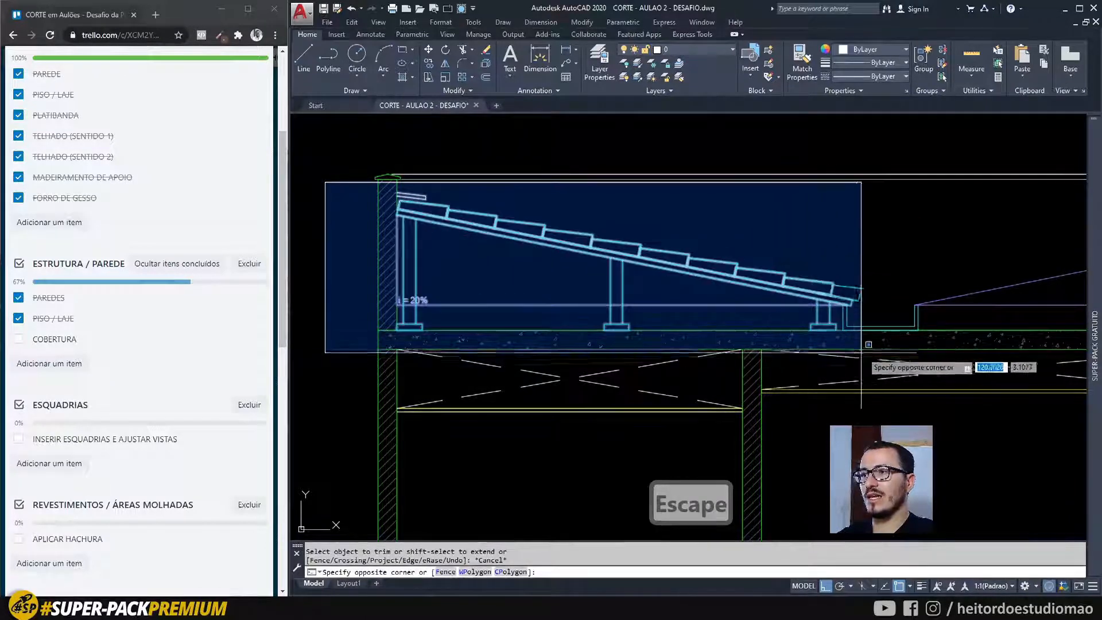
{"action": "left_click", "coordinate": [878, 335]}
{"action": "scroll", "coordinate": [669, 165], "scroll_direction": "down", "scroll_amount": 2}
{"action": "middle_click_drag", "start_coordinate": [669, 165], "coordinate": [544, 172]}
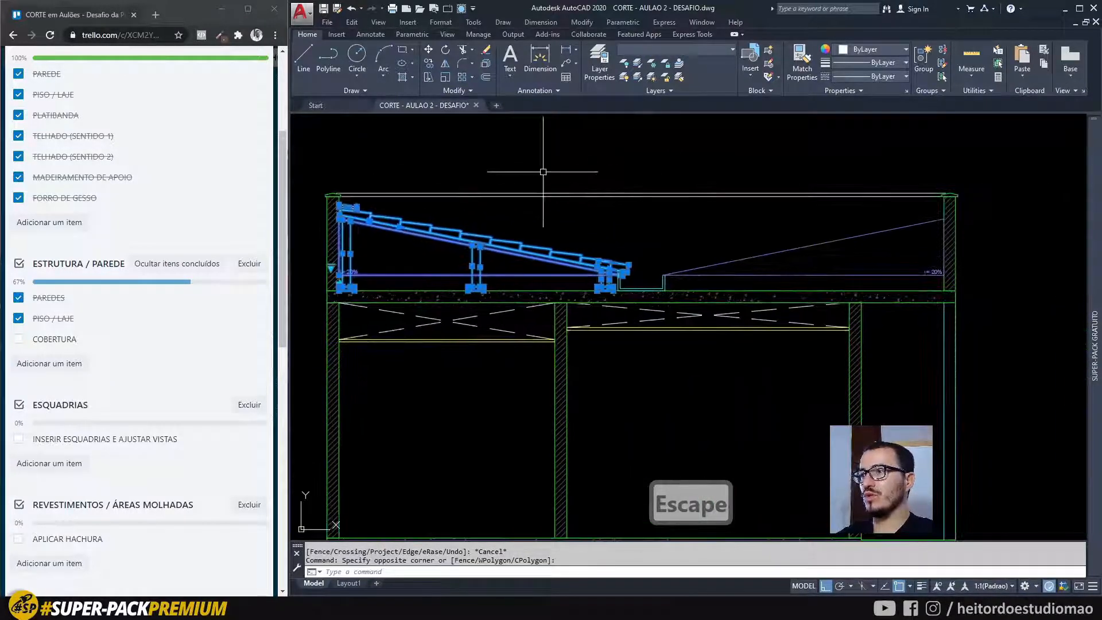
{"action": "key", "text": "space"}
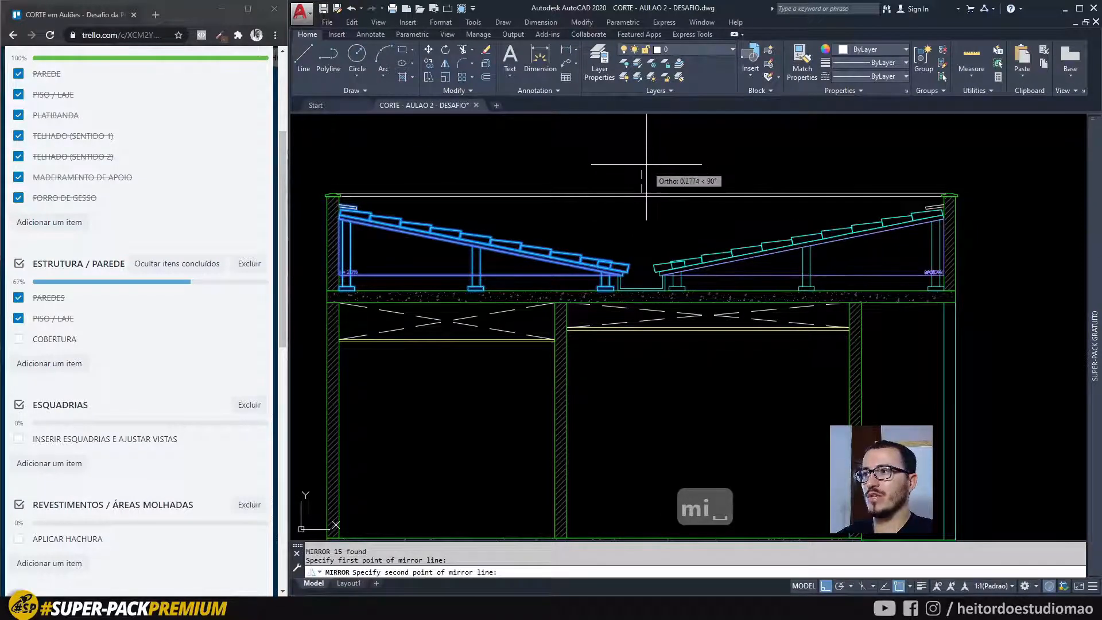
{"action": "left_click", "coordinate": [645, 153]}
{"action": "key", "text": "Return"}
{"action": "scroll", "coordinate": [842, 199], "scroll_direction": "down", "scroll_amount": 2}
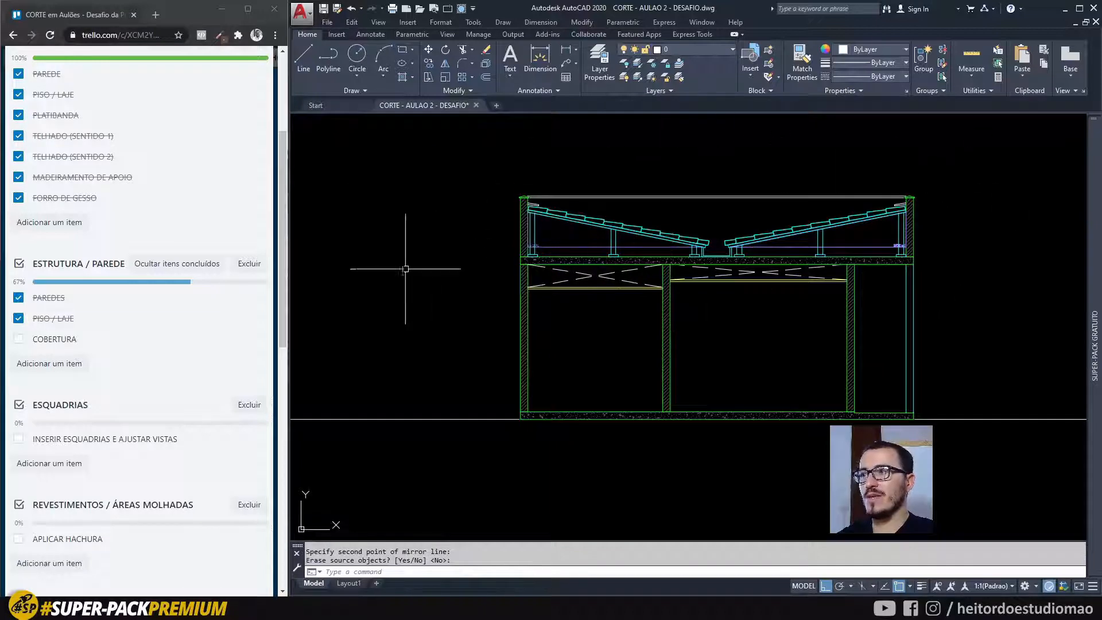
Mark COBERTURA as done in the Trello checklist's ESTRUTURA / PAREDE section, and return to the AutoCAD drawing
{"action": "left_click", "coordinate": [19, 339]}
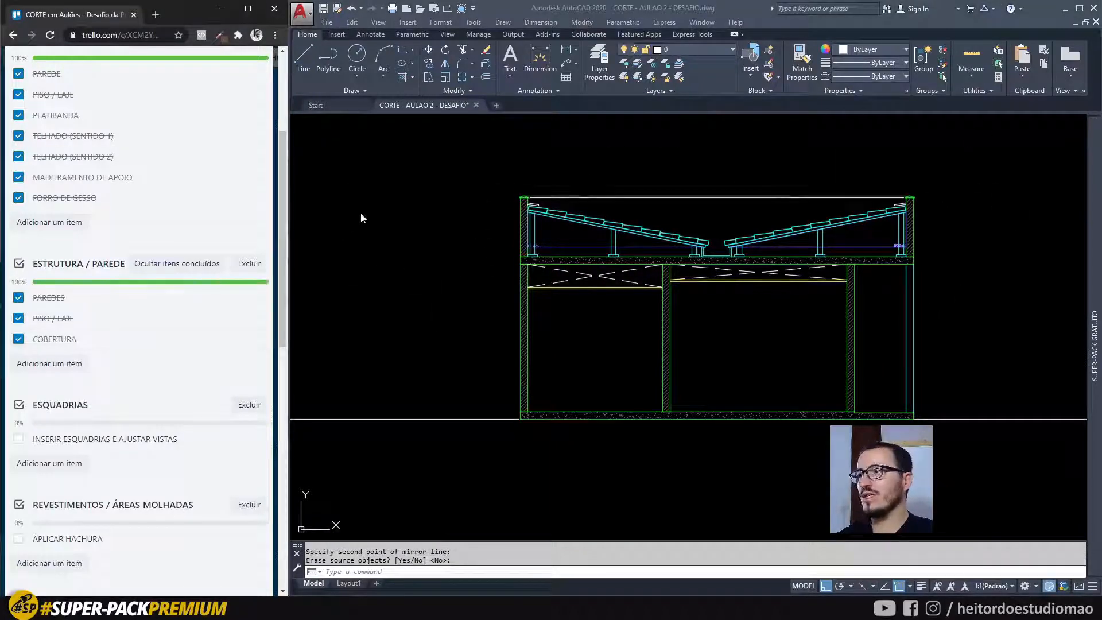
{"action": "left_click", "coordinate": [493, 227]}
{"action": "scroll", "coordinate": [489, 226], "scroll_direction": "down", "scroll_amount": 2}
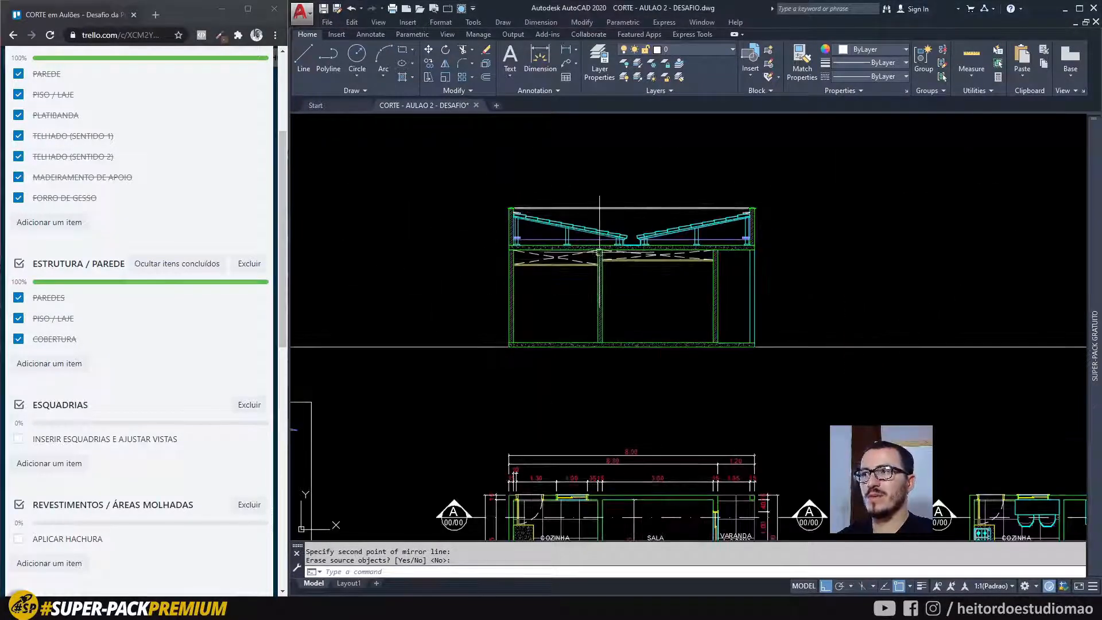
{"action": "scroll", "coordinate": [634, 242], "scroll_direction": "up", "scroll_amount": 2}
{"action": "scroll", "coordinate": [751, 189], "scroll_direction": "down", "scroll_amount": 2}
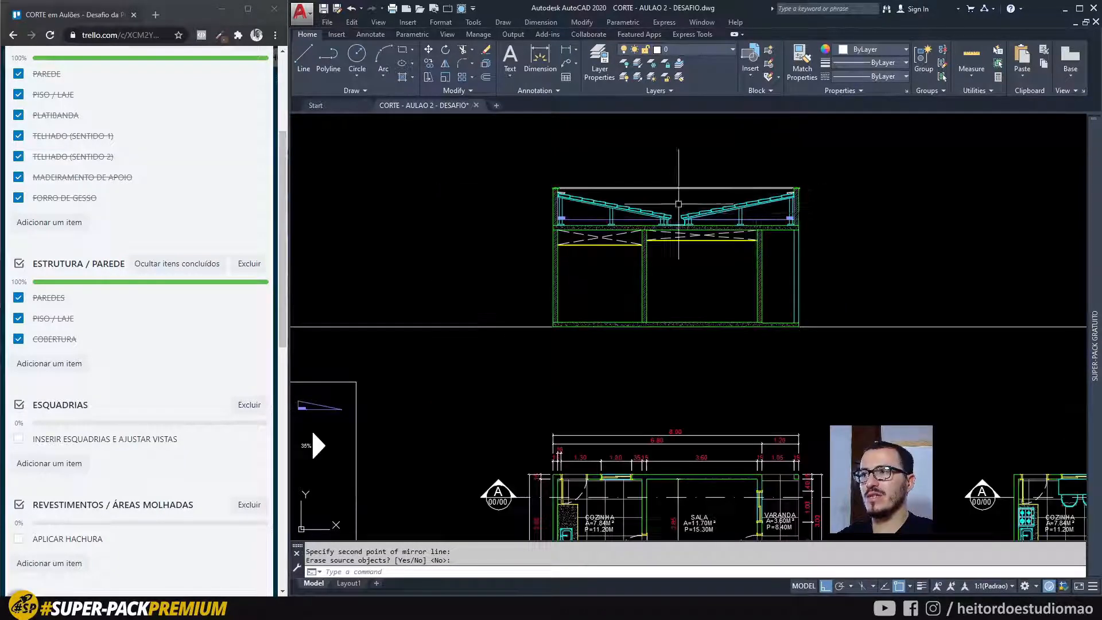